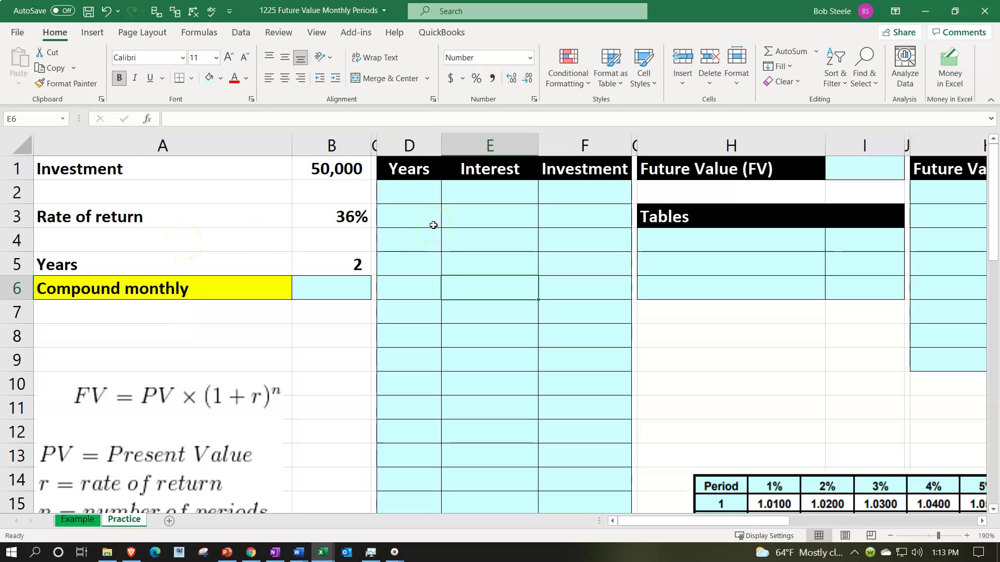
# Step: Review the investment, rate of return and years assumptions in column B of the Practice sheet
pyautogui.click(152, 181)
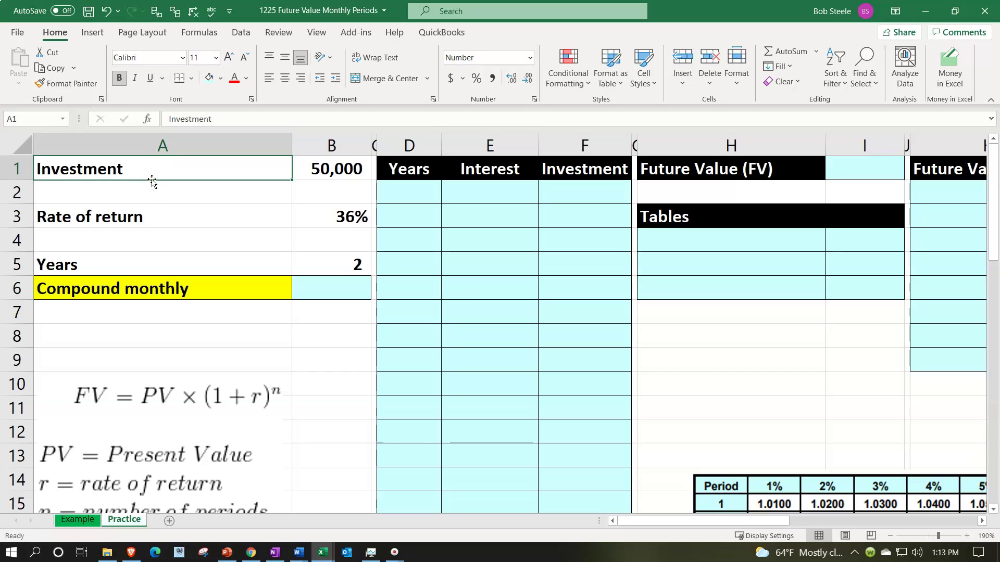
pyautogui.press('Down')
pyautogui.press('Down')
pyautogui.press('Right')
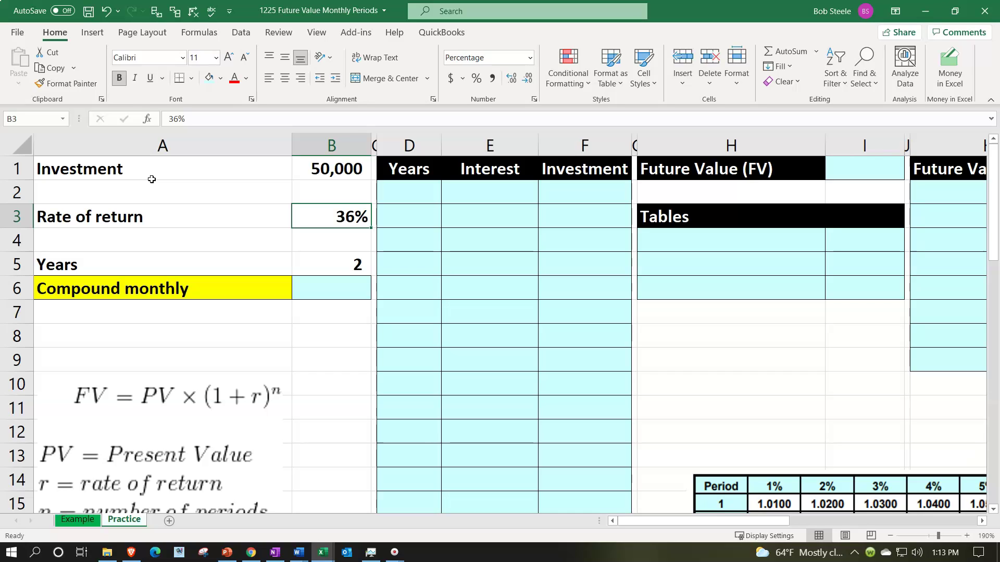
pyautogui.press('Down')
pyautogui.press('Down')
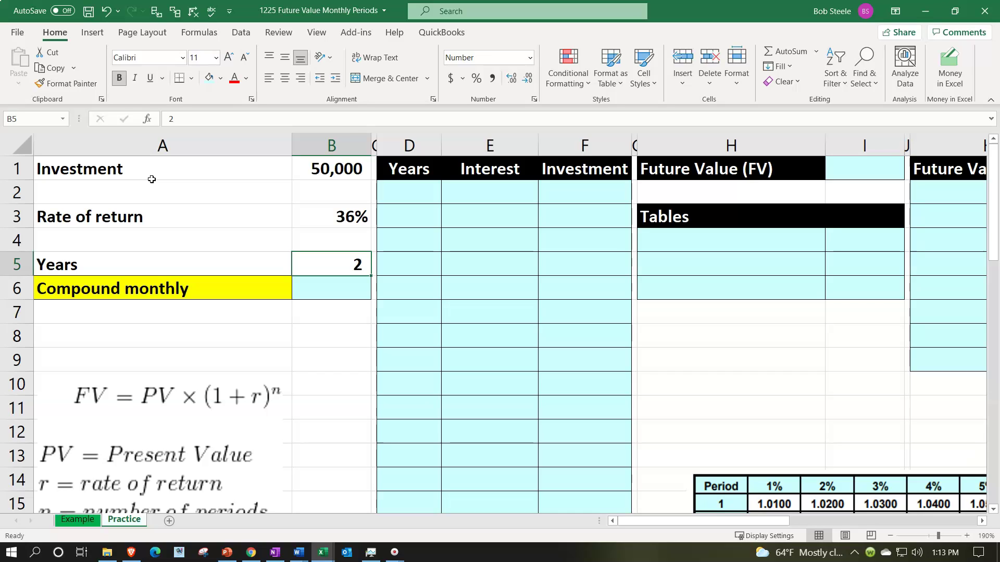
pyautogui.press('Up')
pyautogui.press('Up')
pyautogui.press('Up')
pyautogui.press('Up')
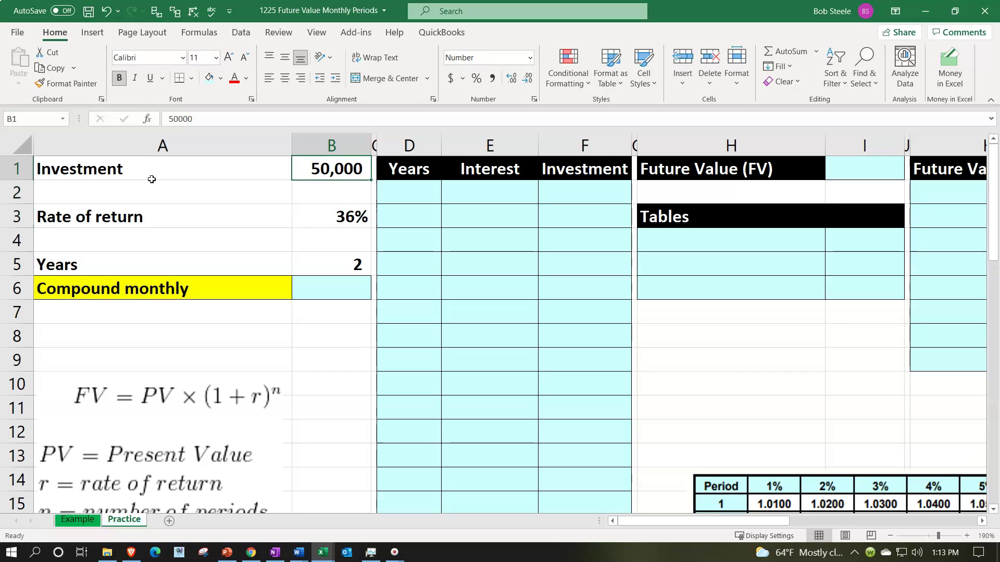
pyautogui.press('Down')
pyautogui.press('Down')
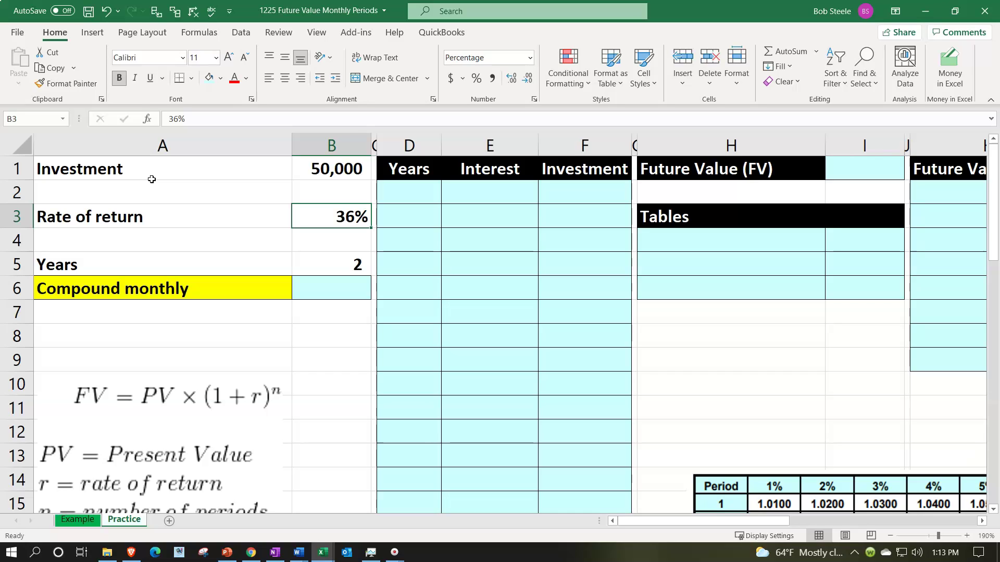
pyautogui.press('Down')
pyautogui.press('Down')
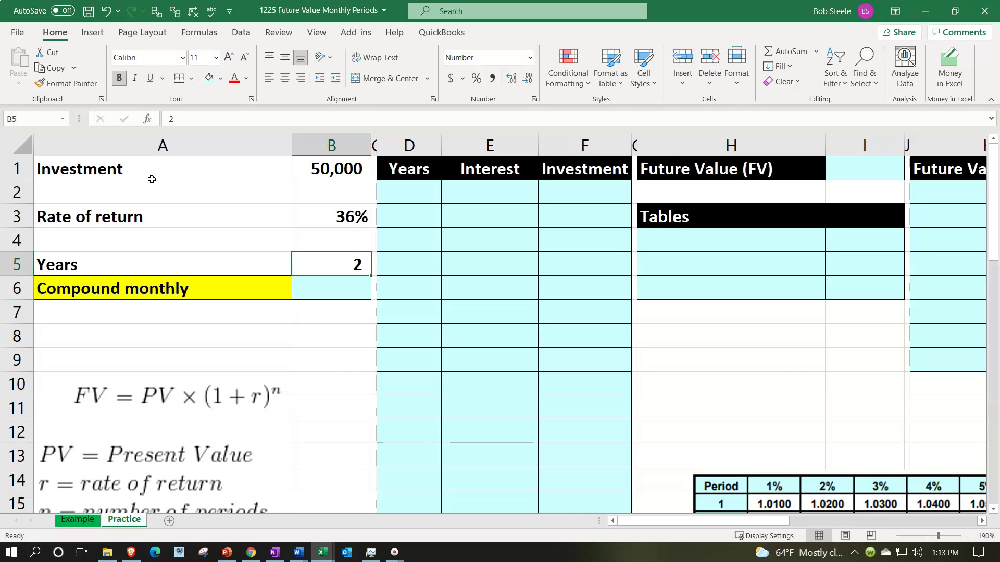
pyautogui.press('Up')
pyautogui.press('Up')
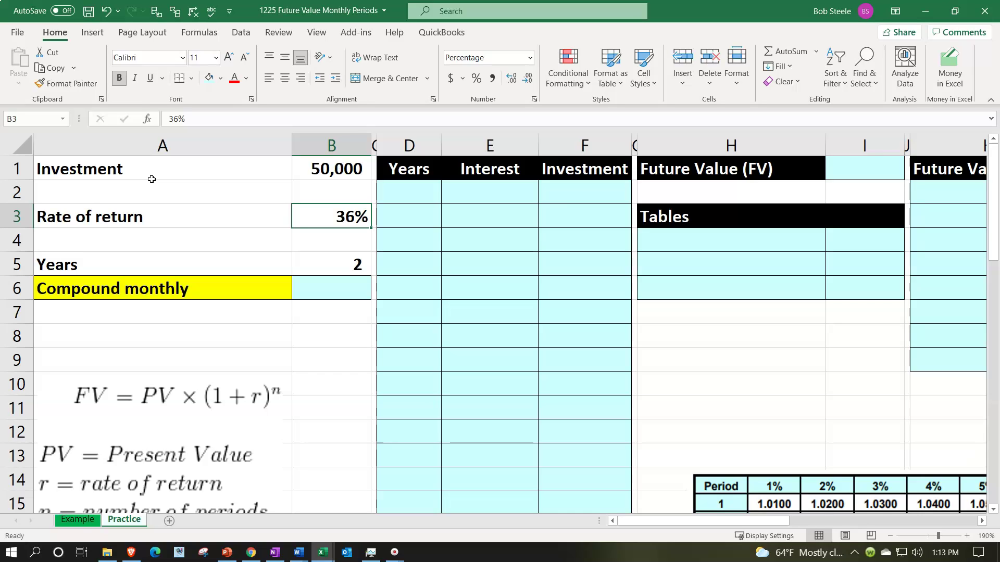
# Step: Calculate the number of monthly compounding periods in B6 by multiplying the years in B5 by 12
pyautogui.click(121, 275)
pyautogui.click(299, 281)
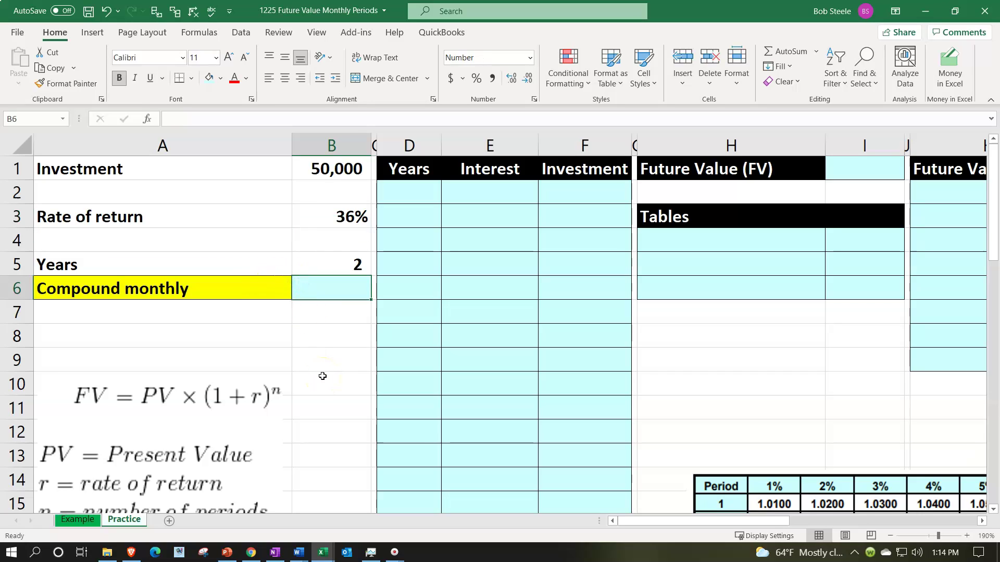
pyautogui.write('=')
pyautogui.press('Up')
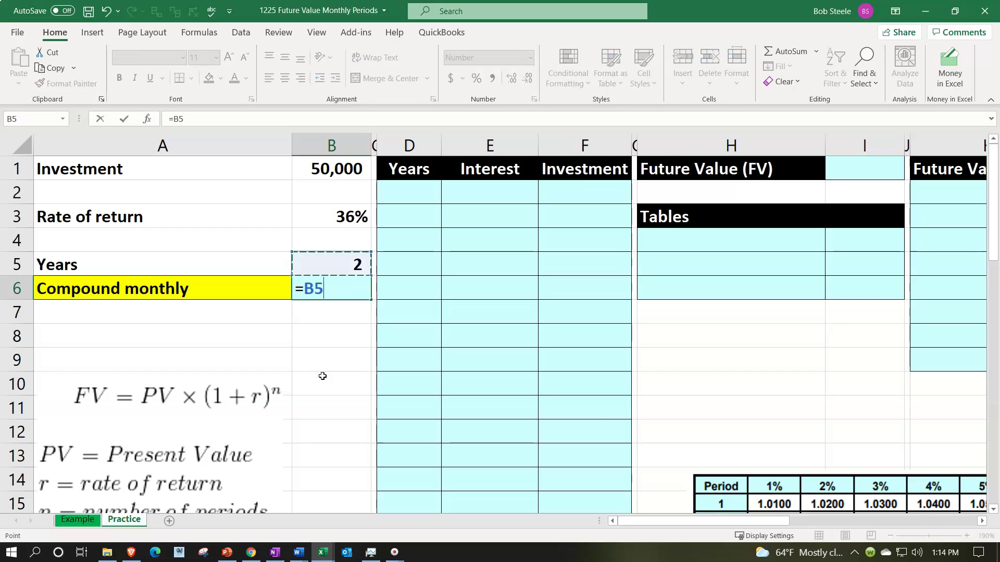
pyautogui.write('*12')
pyautogui.press('Return')
pyautogui.press('Up')
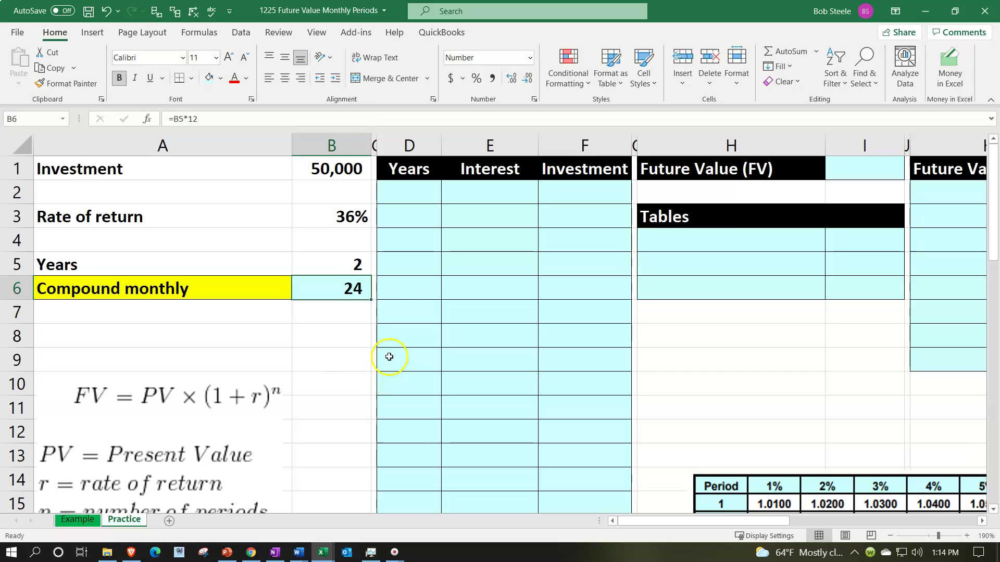
# Step: Fill the Years column from D2 to D26 with the period numbers 0 to 24 and center them
pyautogui.click(413, 196)
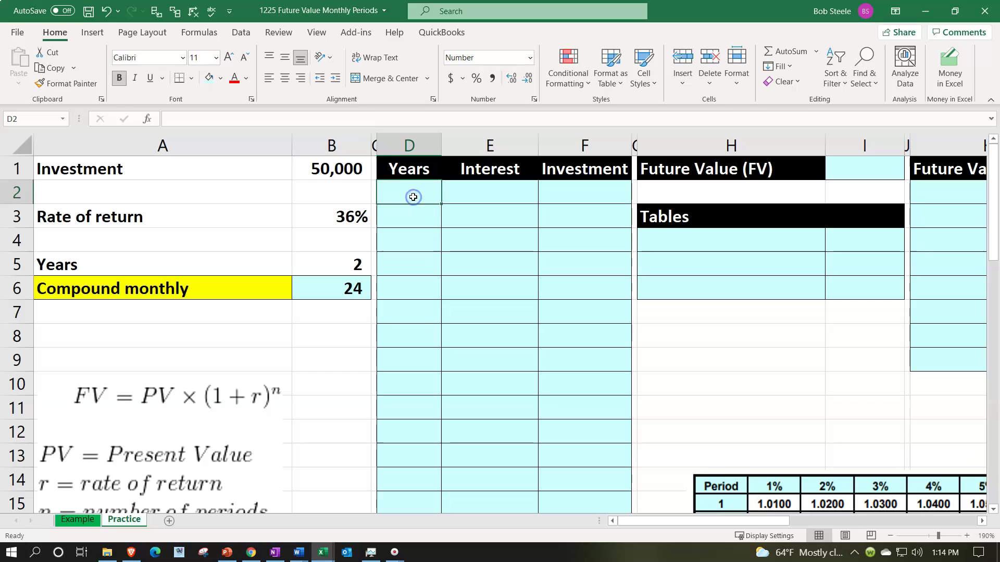
pyautogui.write('0')
pyautogui.press('Return')
pyautogui.write('1')
pyautogui.press('Return')
pyautogui.moveTo(413, 197); pyautogui.dragTo(420, 470)
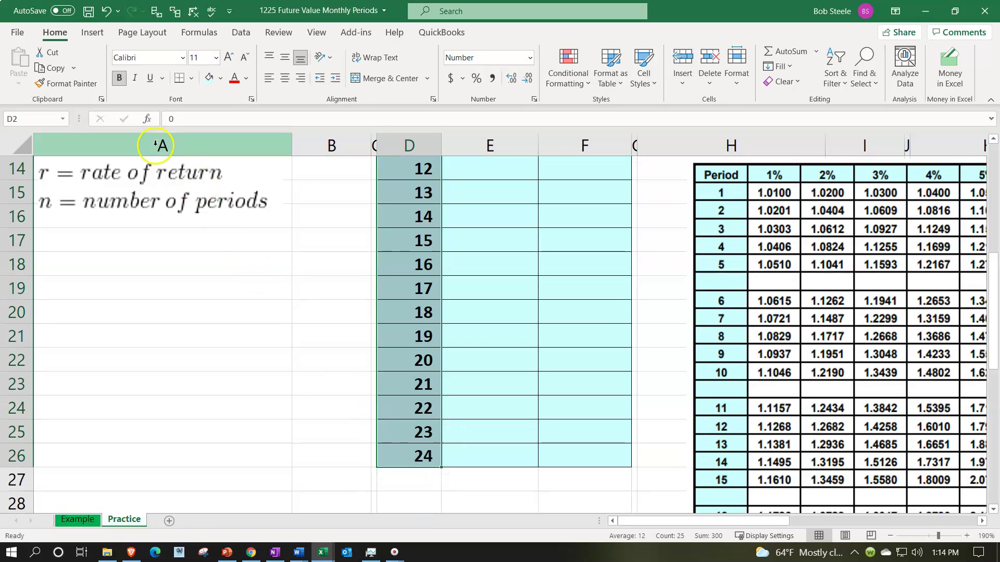
pyautogui.click(285, 78)
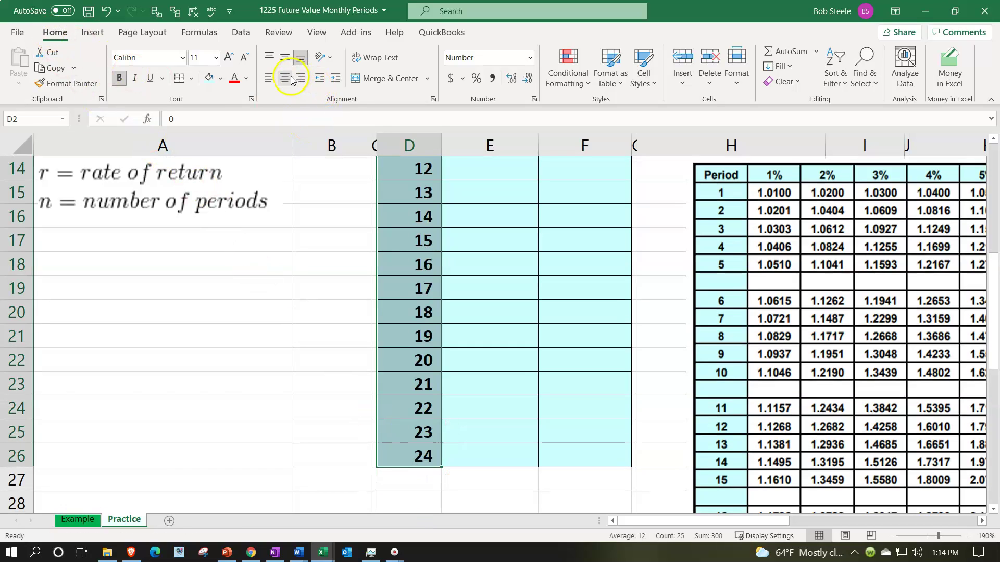
# Step: Link the period 0 investment balance in F2 to the initial investment amount in B1
pyautogui.scroll(5, 551, 286)
pyautogui.click(582, 196)
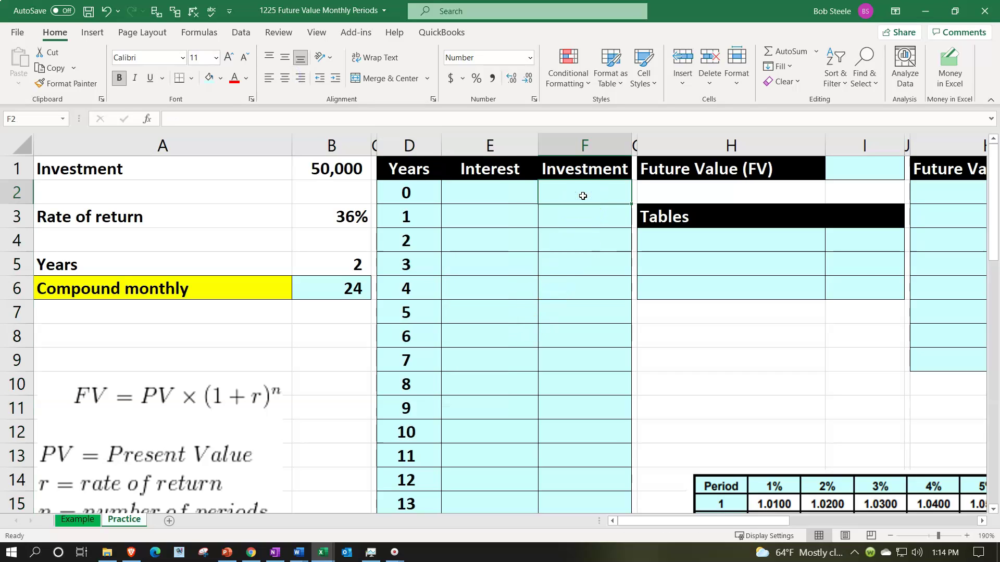
pyautogui.write('=')
pyautogui.press('Left')
pyautogui.press('Left')
pyautogui.press('Left')
pyautogui.press('Left')
pyautogui.press('Up')
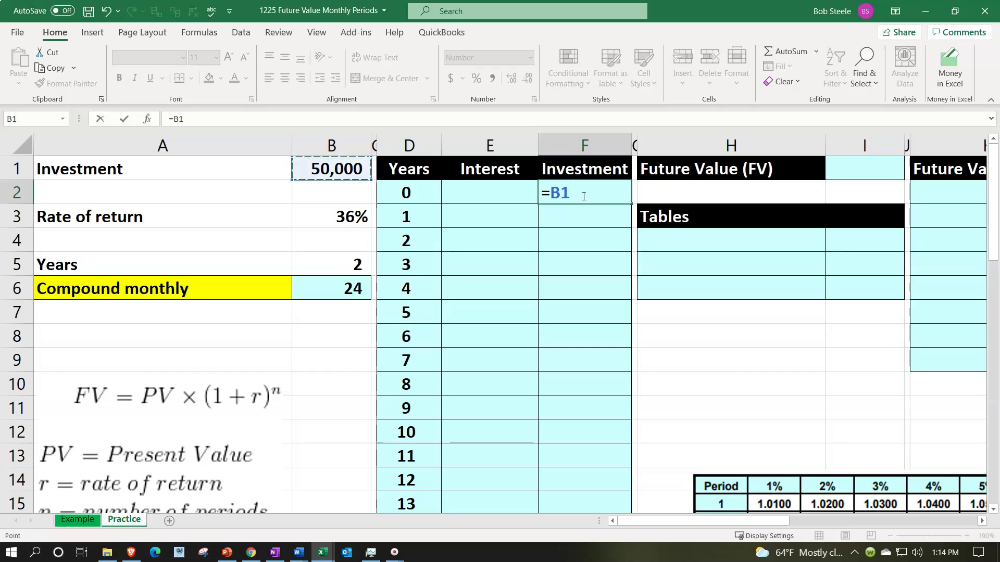
pyautogui.press('Return')
# Step: Change the column header in E1 to Increase
pyautogui.press('Left')
pyautogui.press('Up')
pyautogui.press('Up')
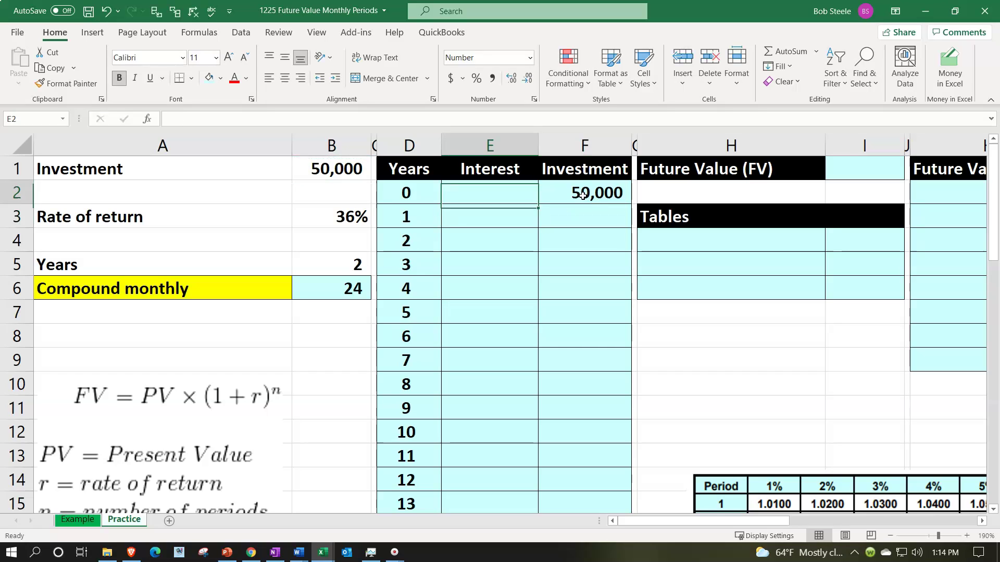
pyautogui.write('Inc')
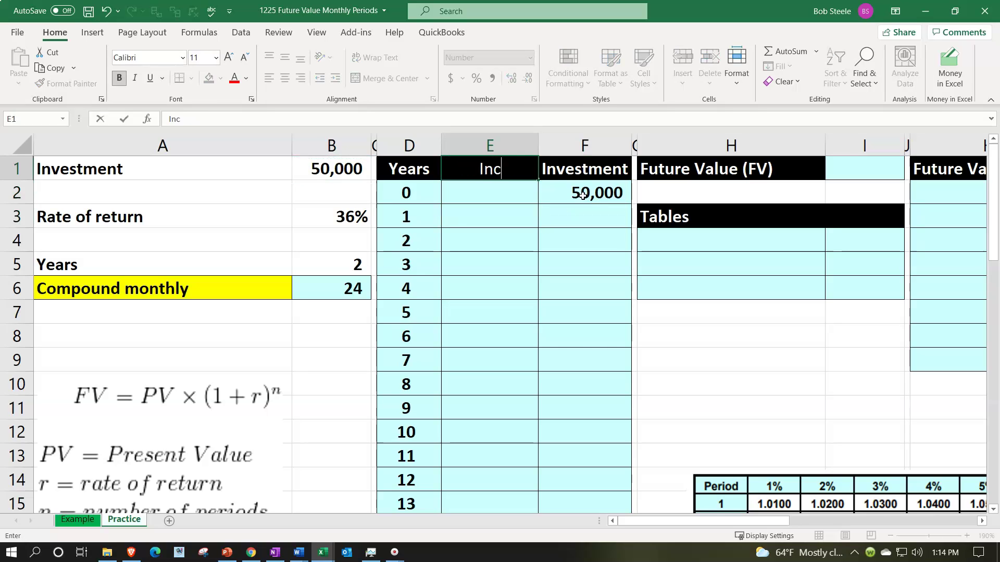
pyautogui.write('rease')
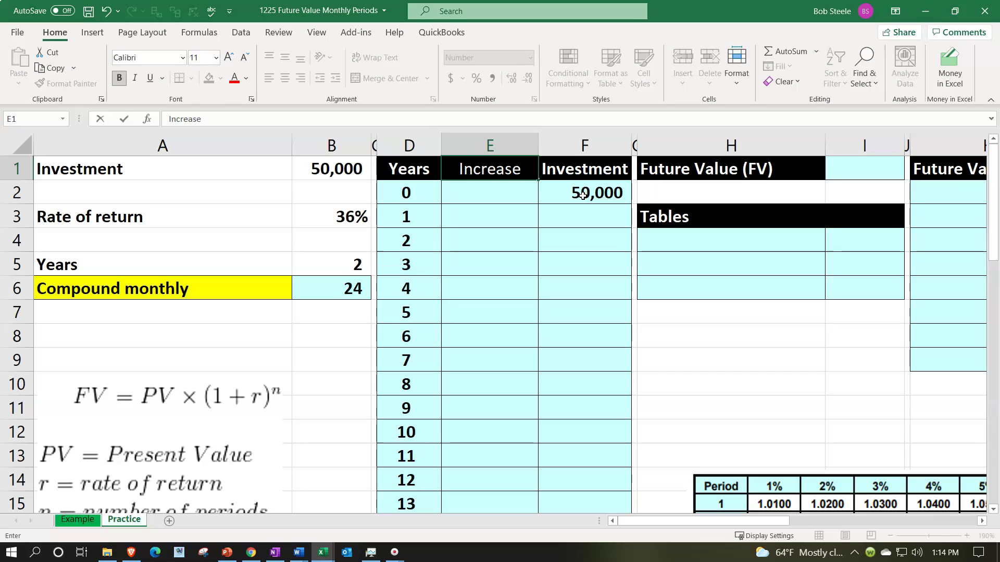
pyautogui.press('Return')
# Step: Calculate the period 1 increase in E3 with the formula =F2*B3/12
pyautogui.press('Down')
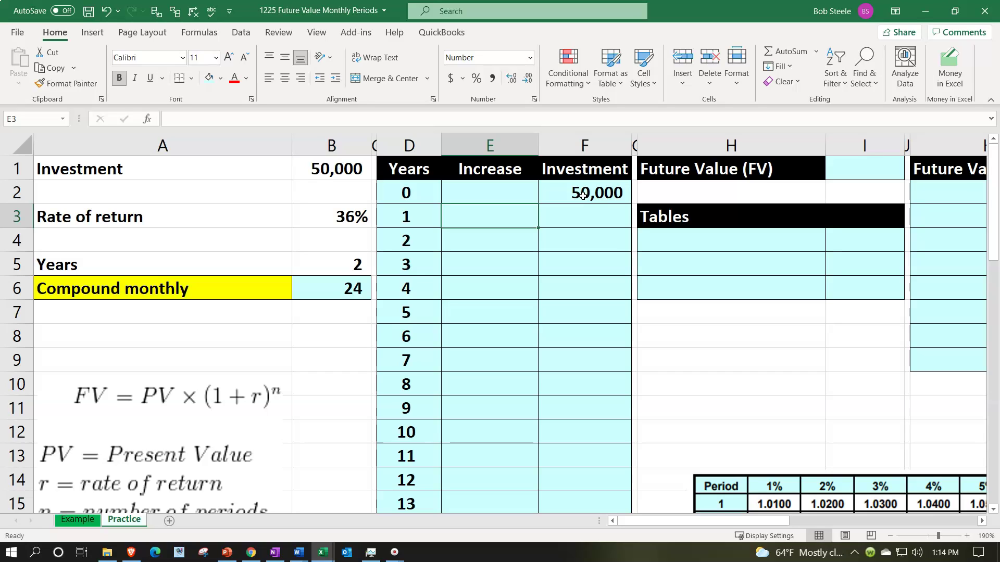
pyautogui.write('=')
pyautogui.press('Right')
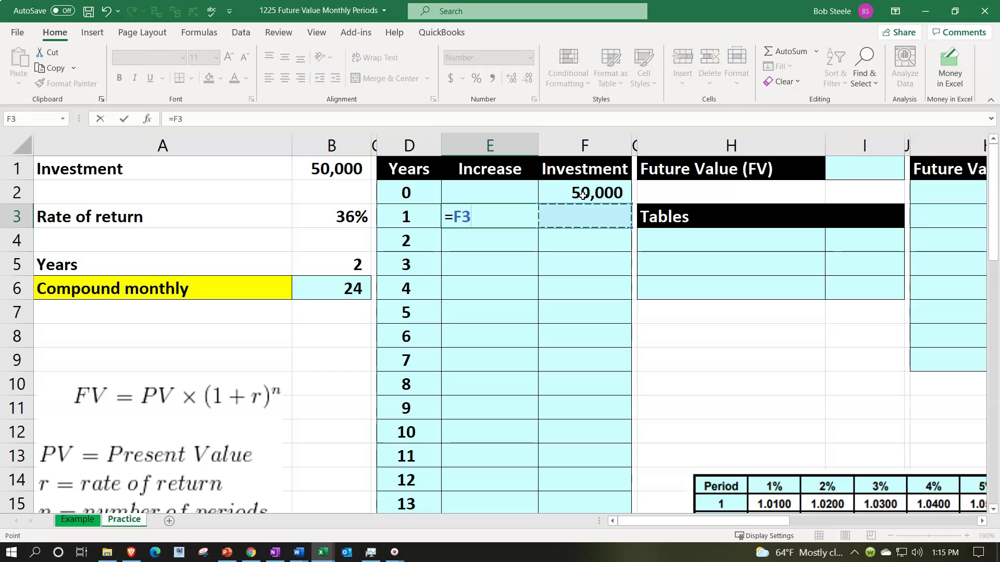
pyautogui.press('Up')
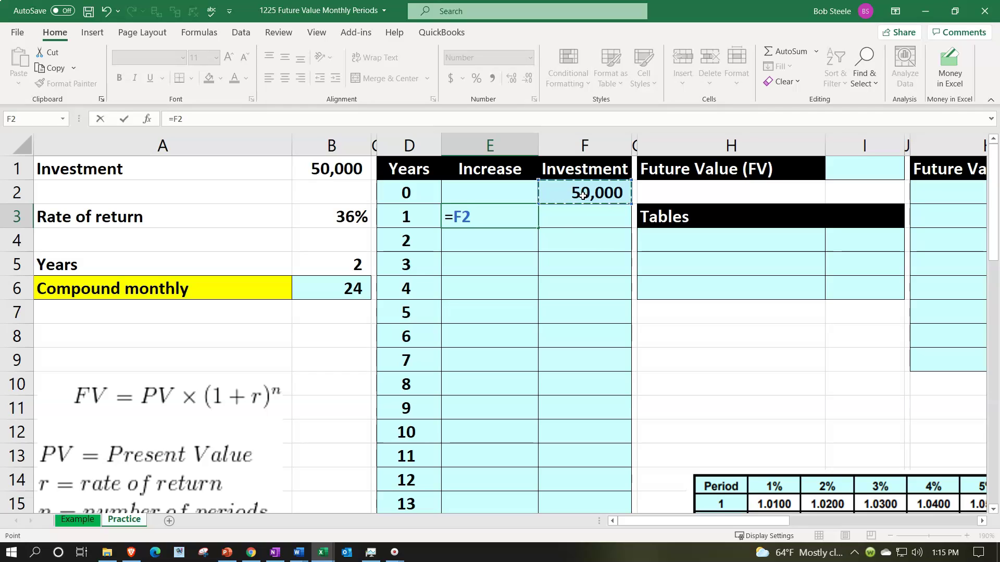
pyautogui.write('*')
pyautogui.press('Left')
pyautogui.press('Left')
pyautogui.press('Left')
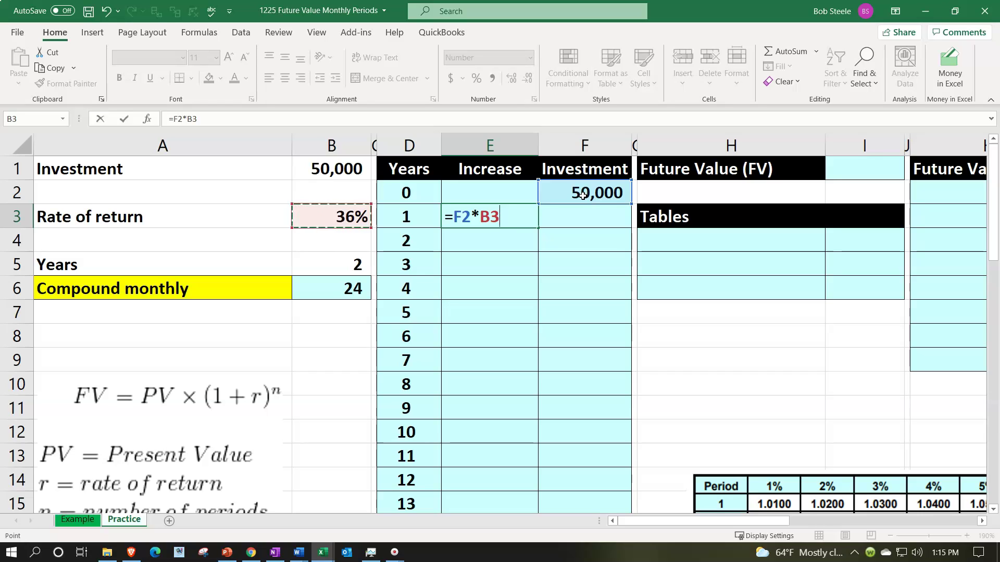
pyautogui.write('/12')
pyautogui.press('Return')
pyautogui.press('Up')
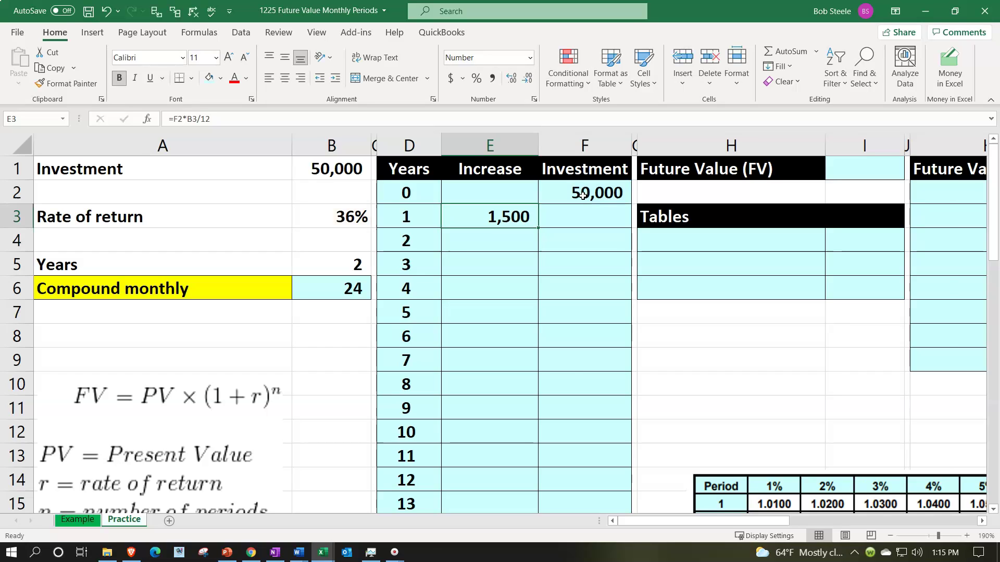
# Step: Open the Calculator over the worksheet and check the monthly increase by computing 50,000 times .36 divided by 12
pyautogui.press('XF86Calculator')
pyautogui.click(732, 104)
pyautogui.moveTo(843, 33); pyautogui.dragTo(678, 252)
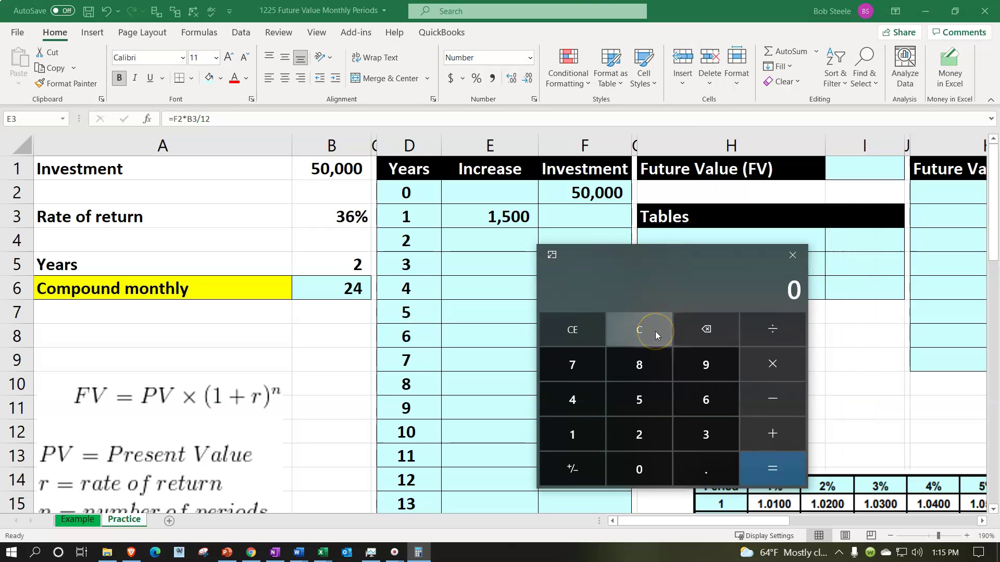
pyautogui.write('500000')
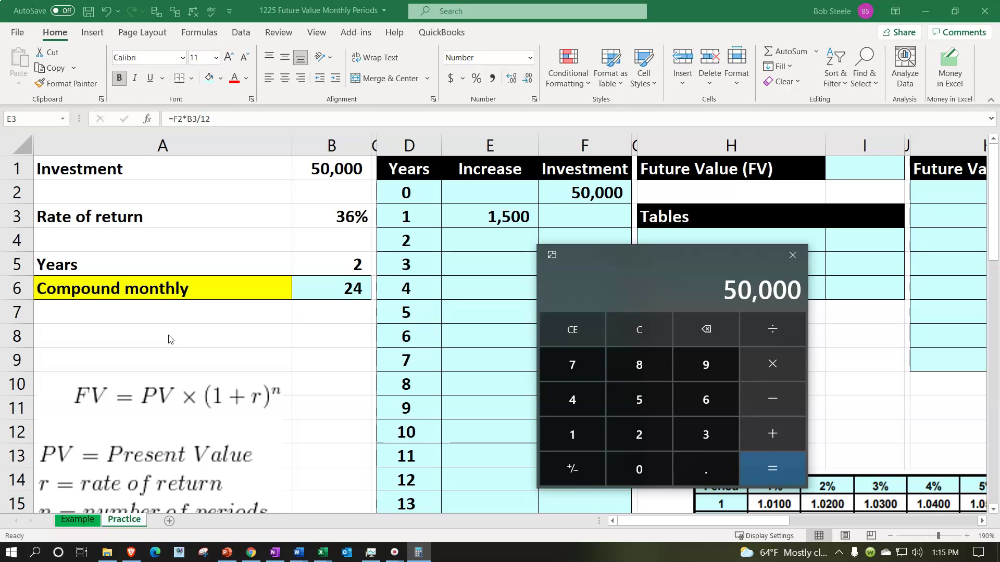
pyautogui.write('*.36')
pyautogui.press('Return')
pyautogui.write('/12')
pyautogui.press('Return')
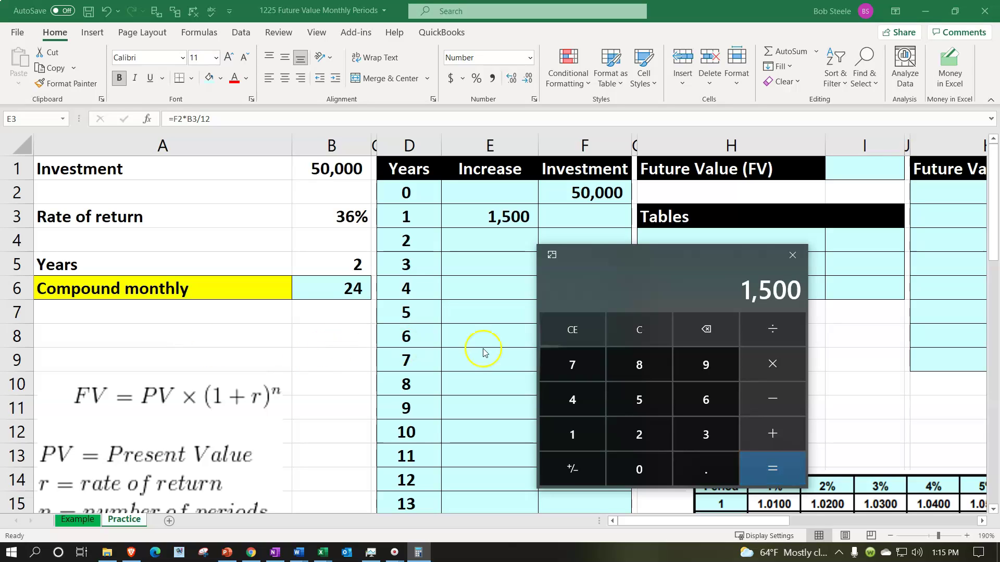
# Step: Recheck the increase on the calculator as .36 divided by 12, times 50000, and close the calculator
pyautogui.click(618, 330)
pyautogui.write('.3')
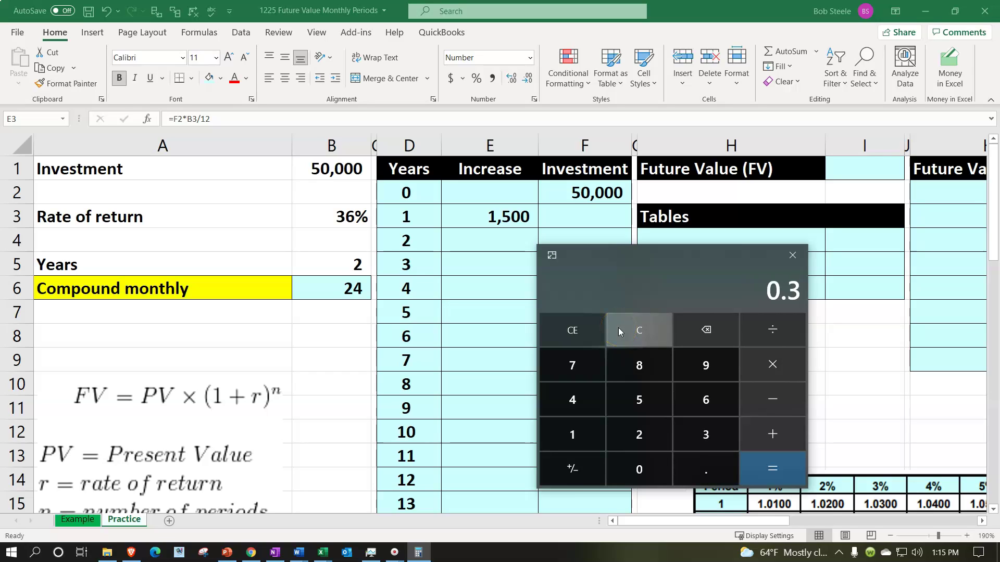
pyautogui.write('6/12')
pyautogui.press('Return')
pyautogui.click(771, 359)
pyautogui.write('50000')
pyautogui.press('Return')
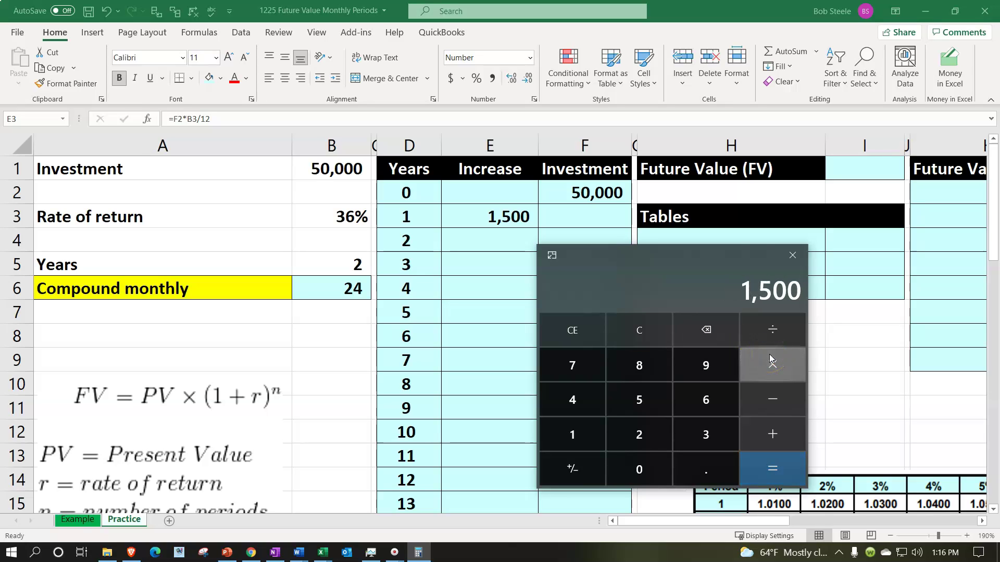
pyautogui.click(792, 255)
# Step: Calculate the period 1 investment balance in F3 by adding the increase in E3 to the prior balance in F2
pyautogui.click(599, 216)
pyautogui.write('=')
pyautogui.press('Up')
pyautogui.write('+')
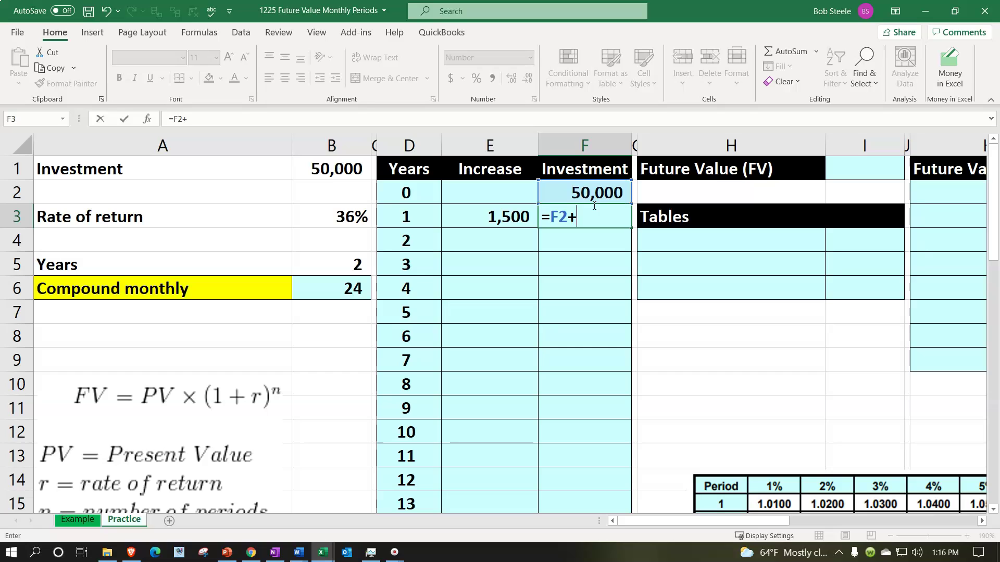
pyautogui.press('Left')
pyautogui.press('Return')
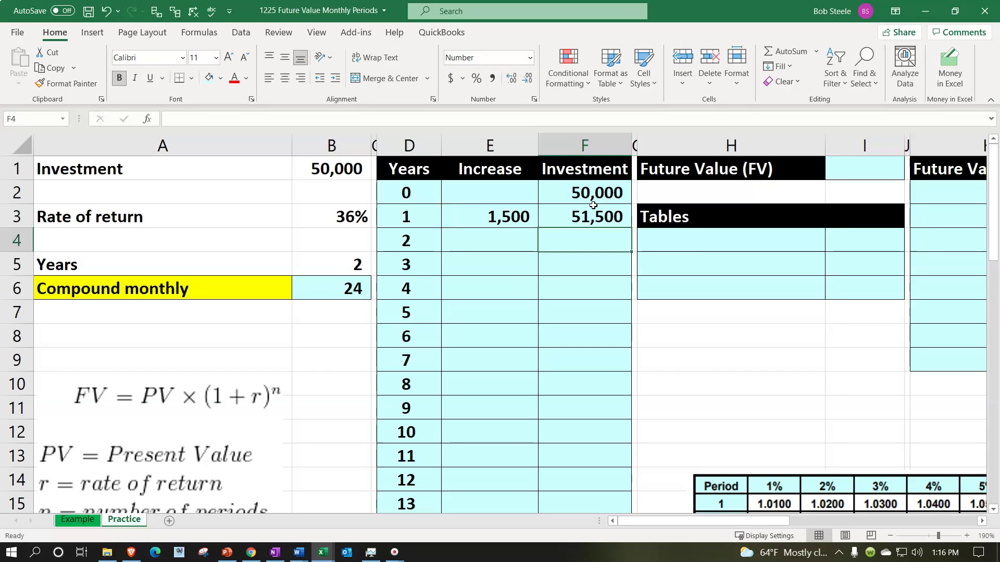
# Step: Calculate the period 2 increase in E4 with the formula =F3*B3/12
pyautogui.press('Left')
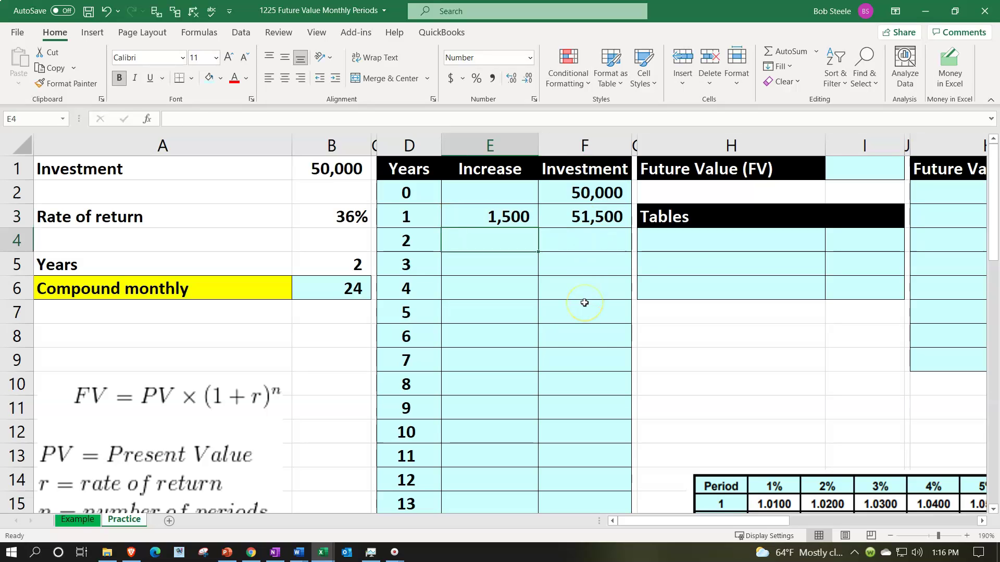
pyautogui.write('=')
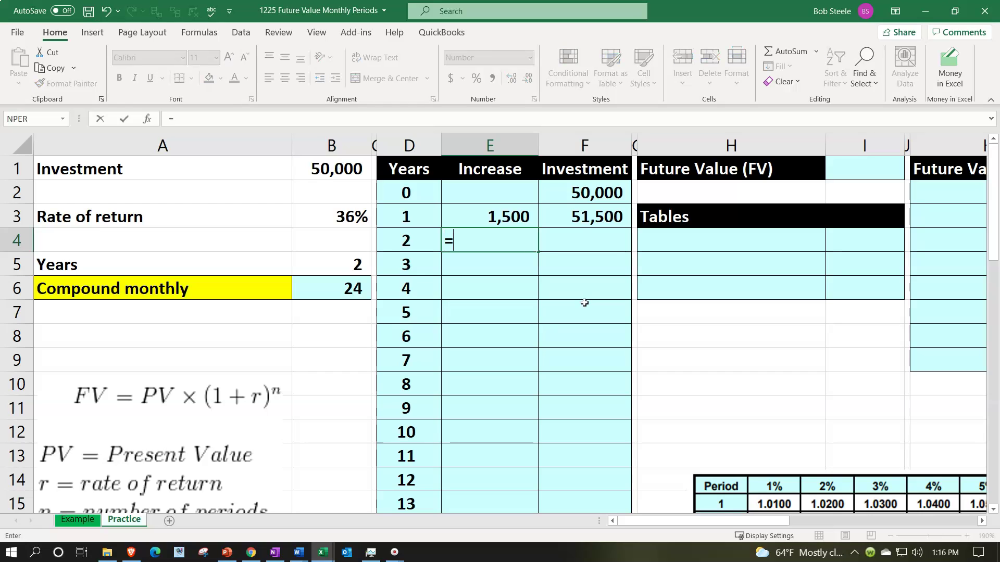
pyautogui.press('Right')
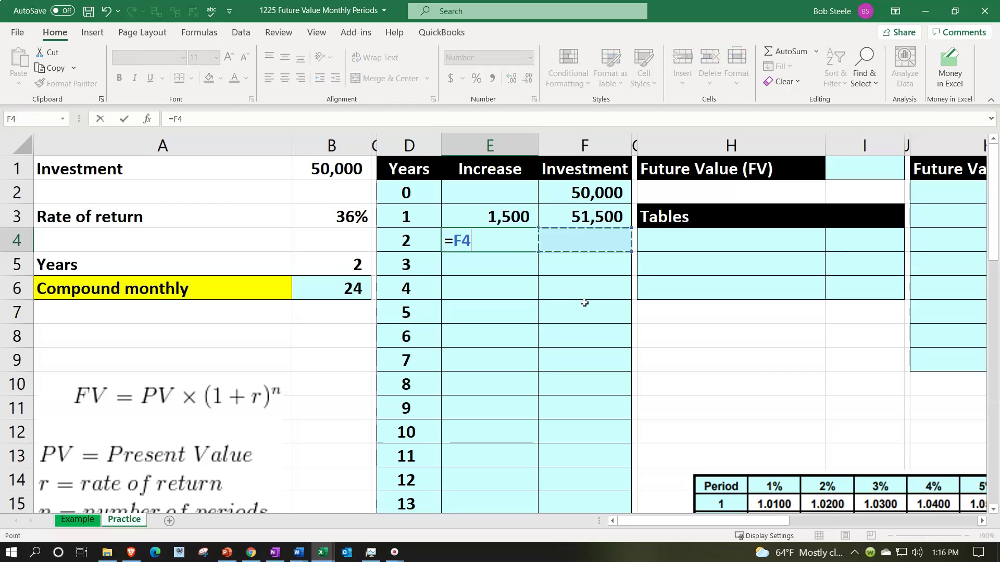
pyautogui.press('Up')
pyautogui.write('*')
pyautogui.press('Left')
pyautogui.press('Left')
pyautogui.press('Up')
pyautogui.press('Left')
pyautogui.write('/')
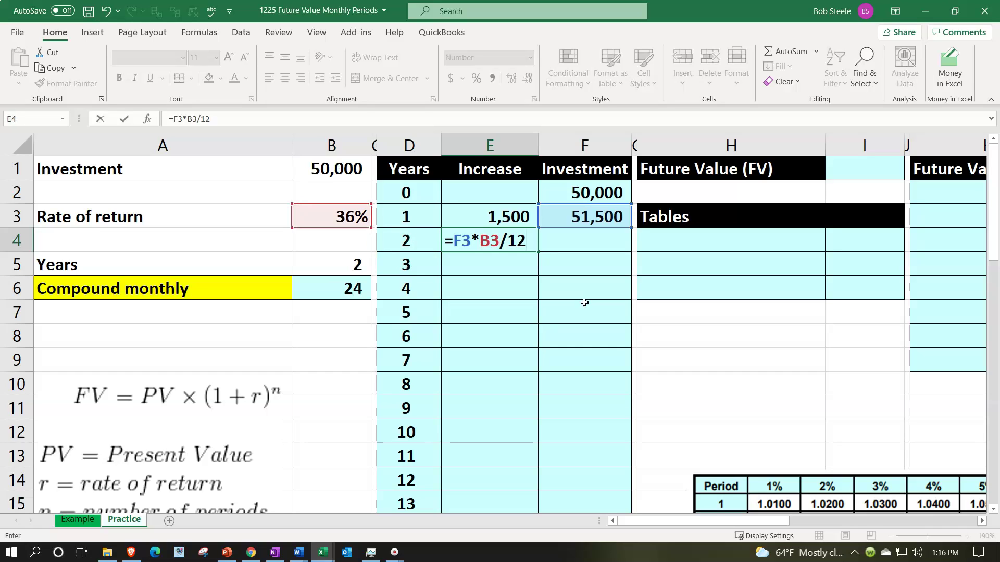
pyautogui.press('Return')
# Step: Calculate the period 2 investment balance in F4 with the formula =F3+E4
pyautogui.press('Up')
pyautogui.press('Right')
pyautogui.write('=F3+')
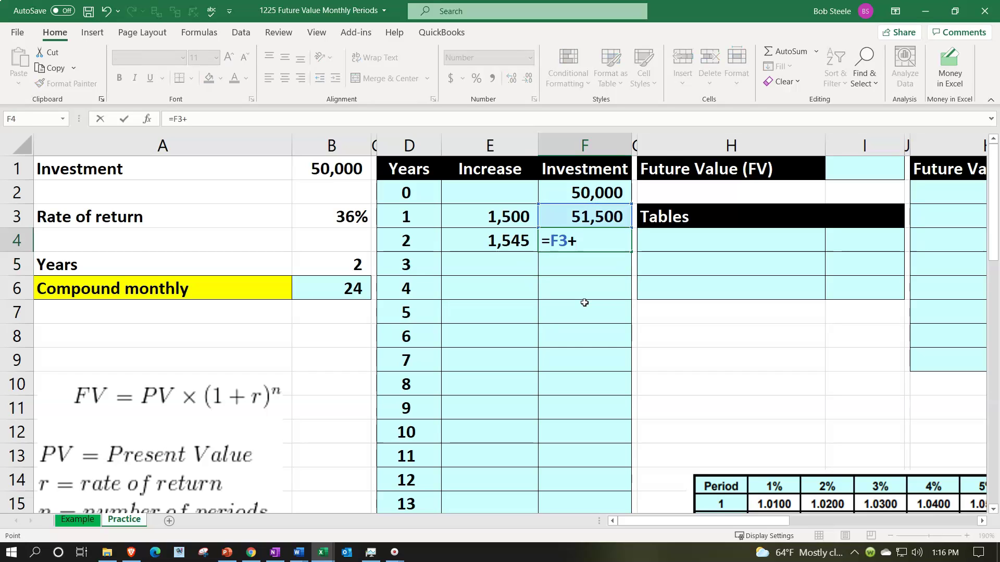
pyautogui.press('Left')
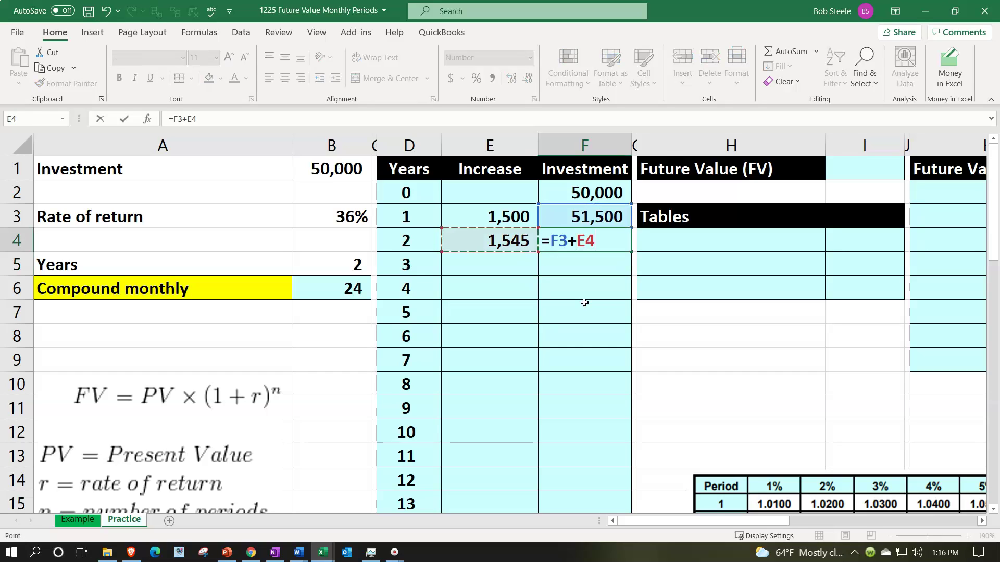
pyautogui.press('Return')
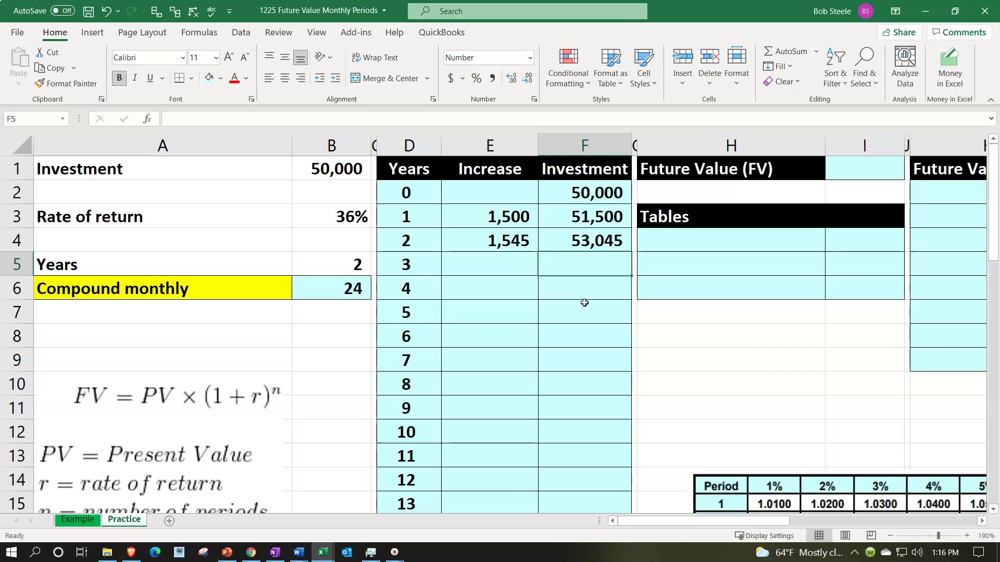
# Step: Calculate the period 3 increase in E5 with the formula =F4*B3/12
pyautogui.press('Left')
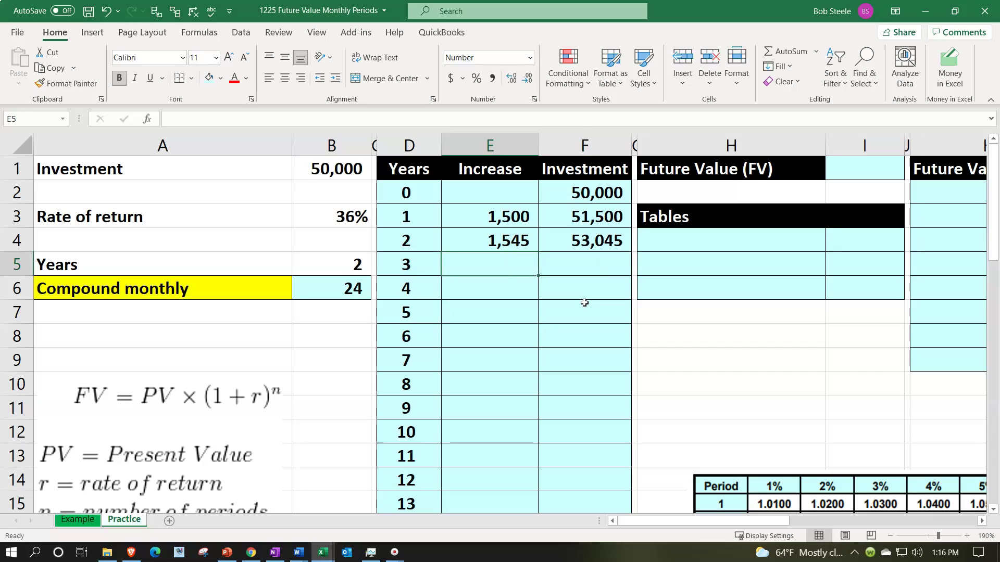
pyautogui.write('=')
pyautogui.press('Right')
pyautogui.press('Up')
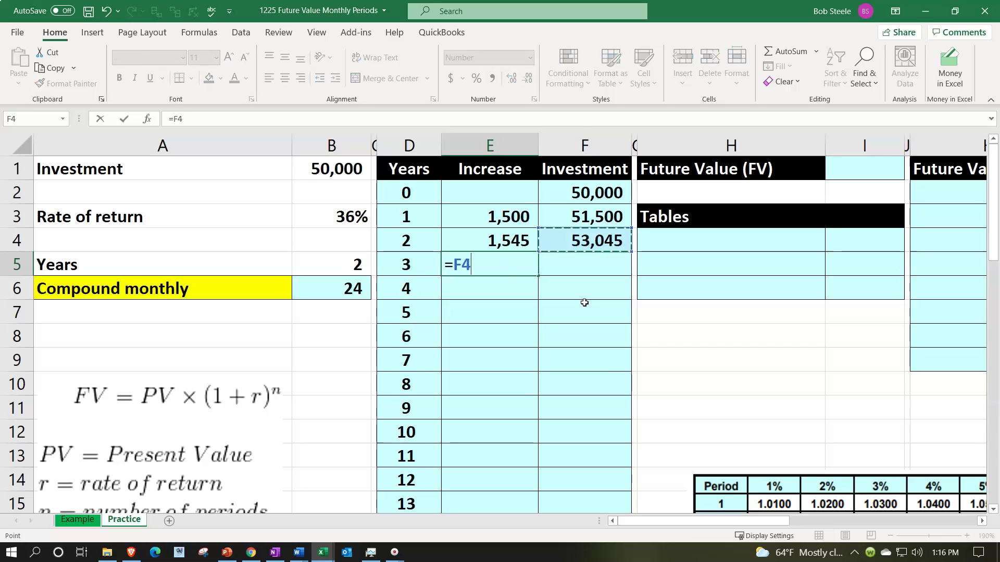
pyautogui.write('*')
pyautogui.press('Left')
pyautogui.press('Left')
pyautogui.press('Up')
pyautogui.press('Up')
pyautogui.press('Left')
pyautogui.write('/12')
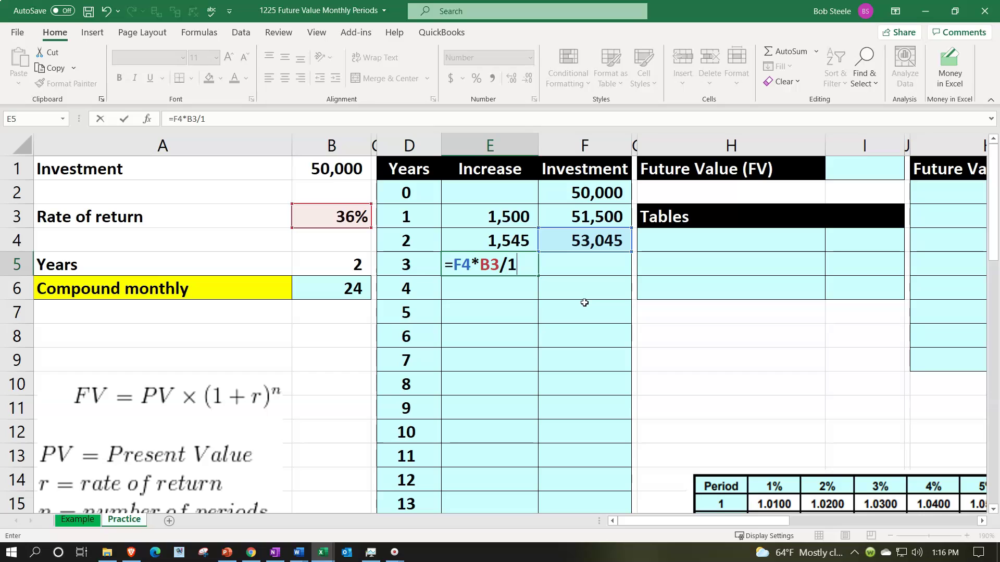
pyautogui.press('Return')
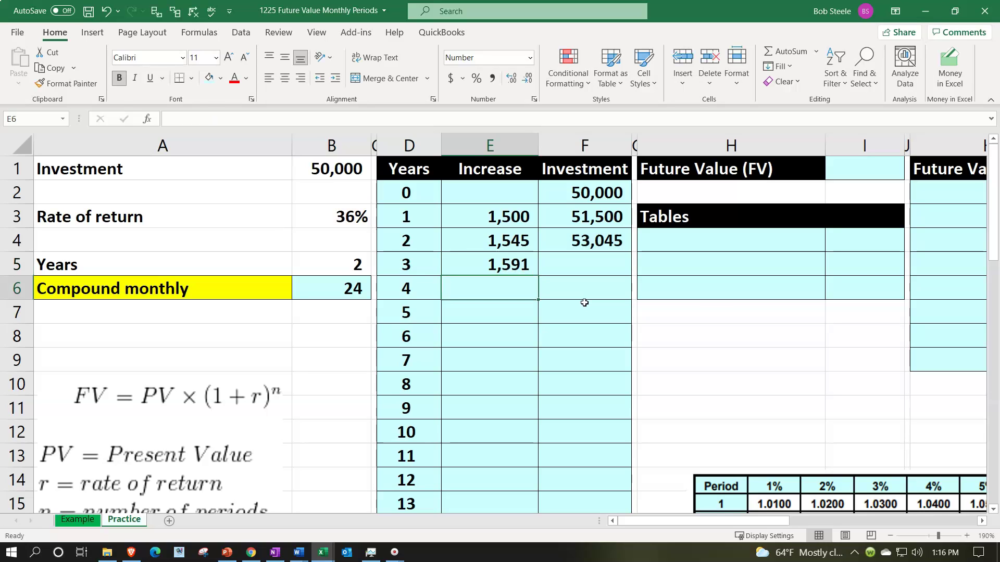
# Step: Calculate the period 3 investment balance in F5 by adding the increase in E5 to the prior balance in F4
pyautogui.press('Right')
pyautogui.press('Up')
pyautogui.write('=')
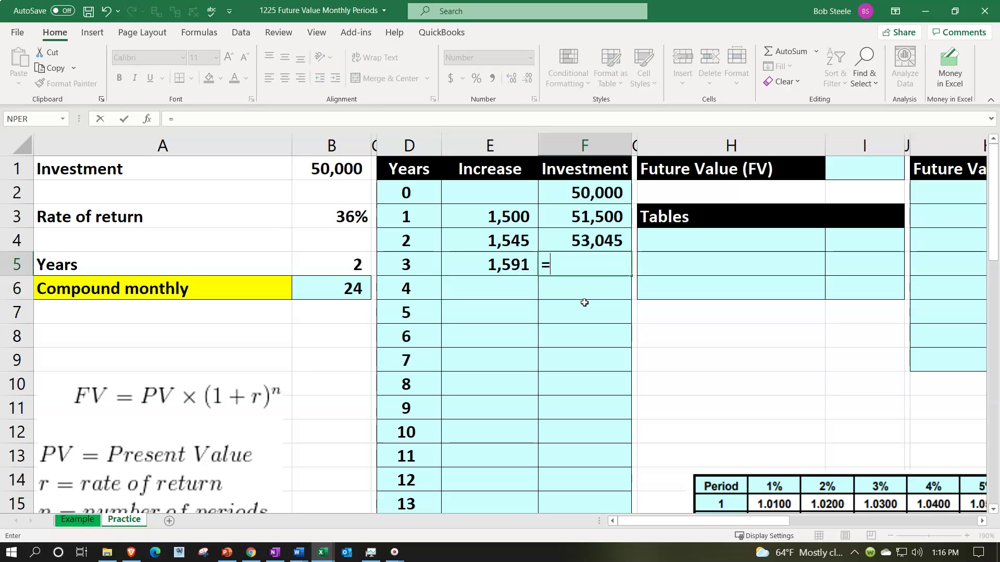
pyautogui.press('Up')
pyautogui.write('+')
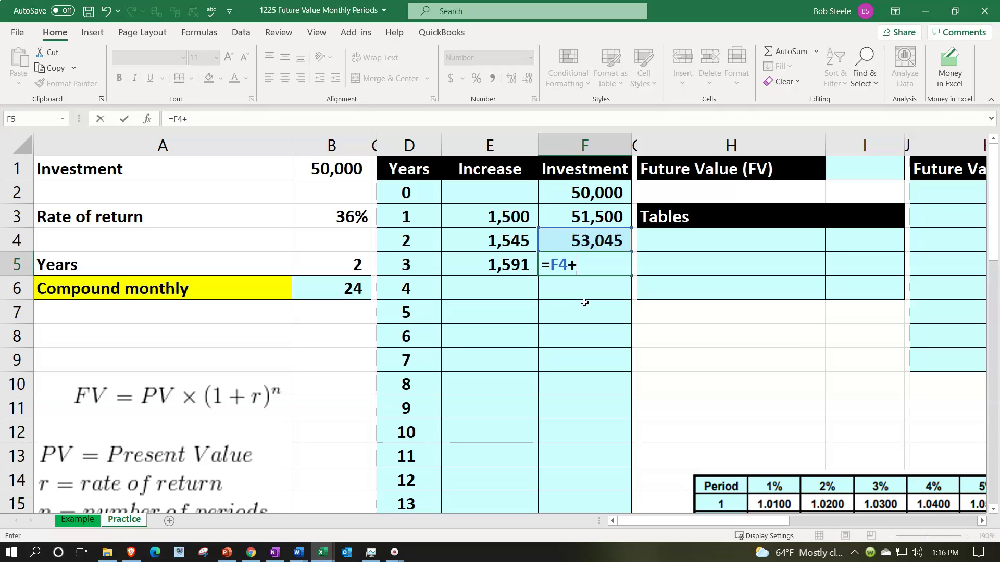
pyautogui.press('Left')
pyautogui.press('Return')
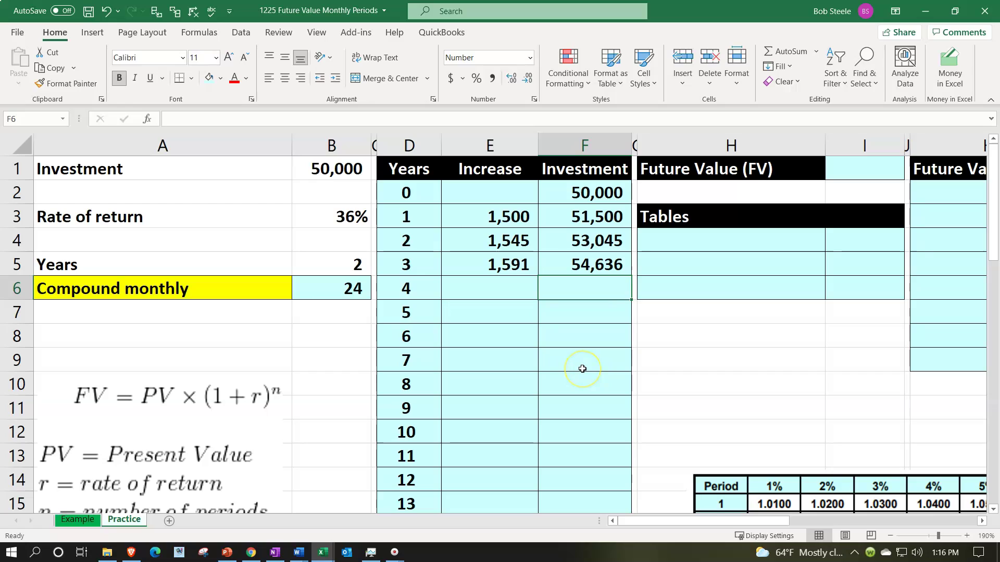
# Step: Calculate the period 4 increase in E6 with the formula =F5*B3/12
pyautogui.press('Left')
pyautogui.write('=')
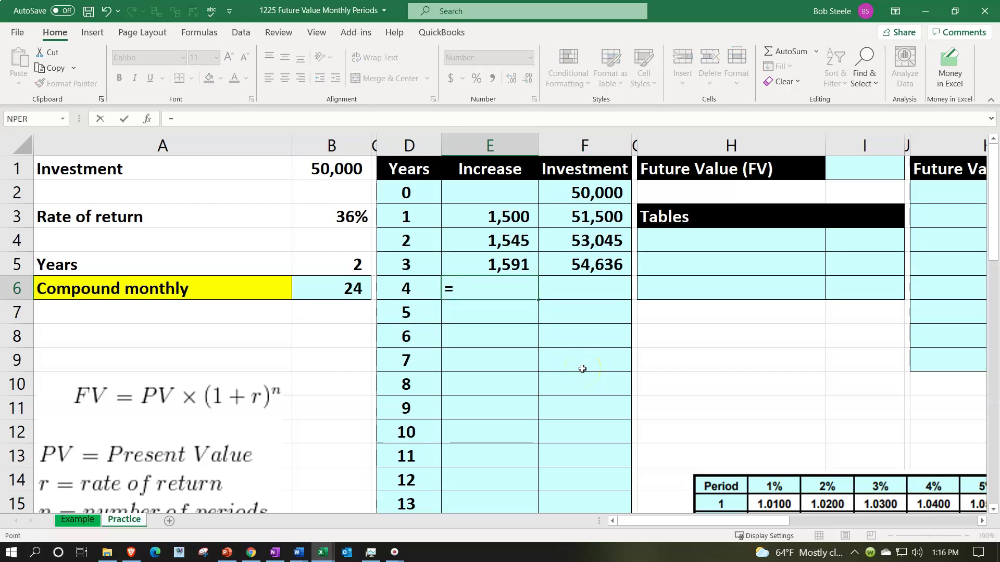
pyautogui.press('Up')
pyautogui.press('Right')
pyautogui.write('*')
pyautogui.press('Left')
pyautogui.press('Left')
pyautogui.press('Up')
pyautogui.press('Up')
pyautogui.press('Up')
pyautogui.press('Left')
pyautogui.write('/12')
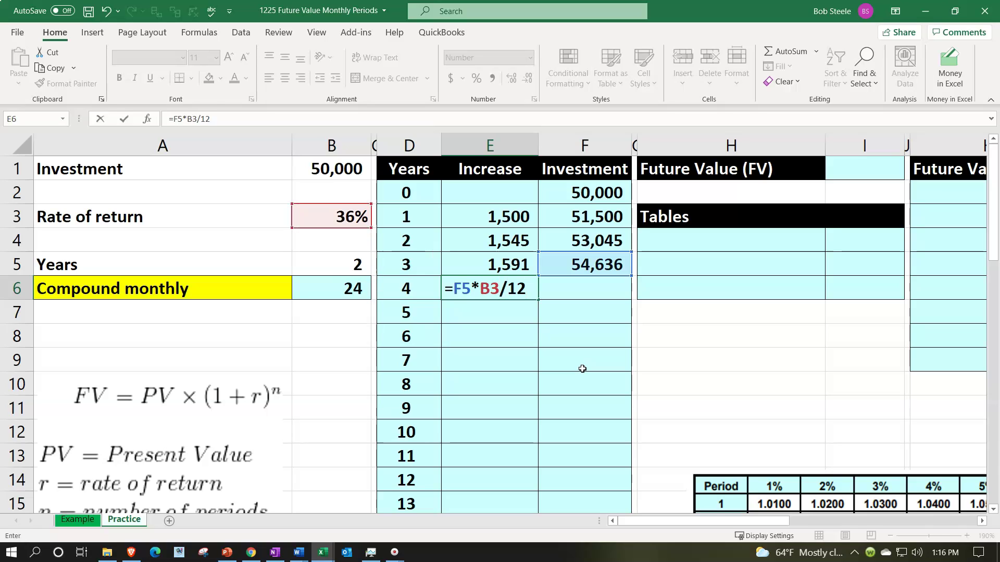
pyautogui.press('Return')
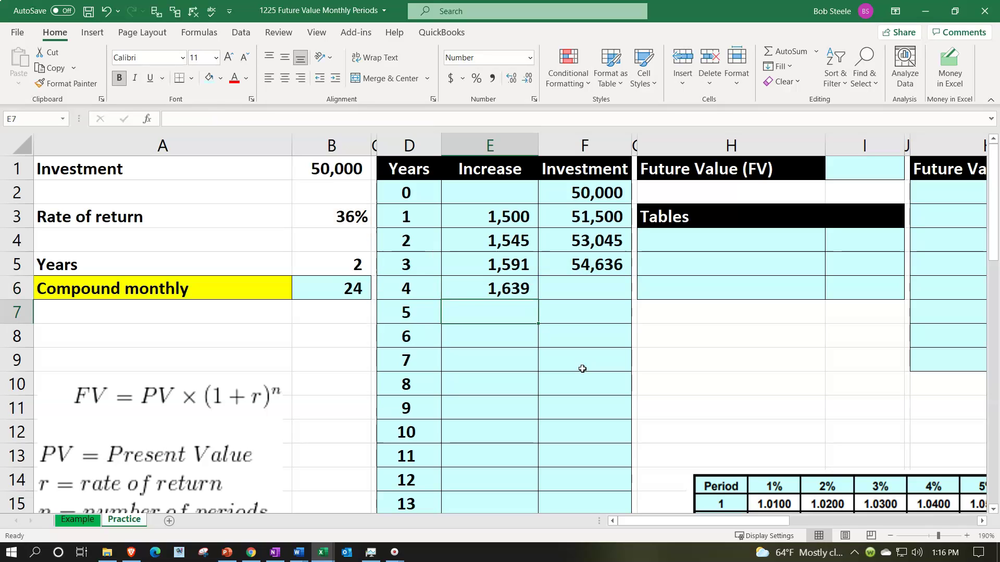
# Step: Calculate the period 4 investment balance in F6 with the formula =F5+E6
pyautogui.press('Right')
pyautogui.press('Up')
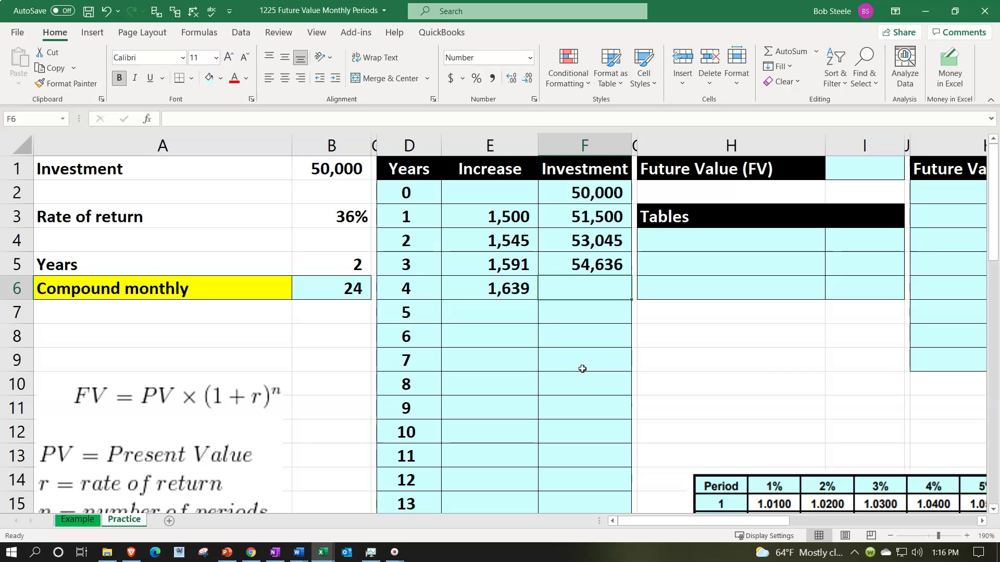
pyautogui.write('=')
pyautogui.press('Up')
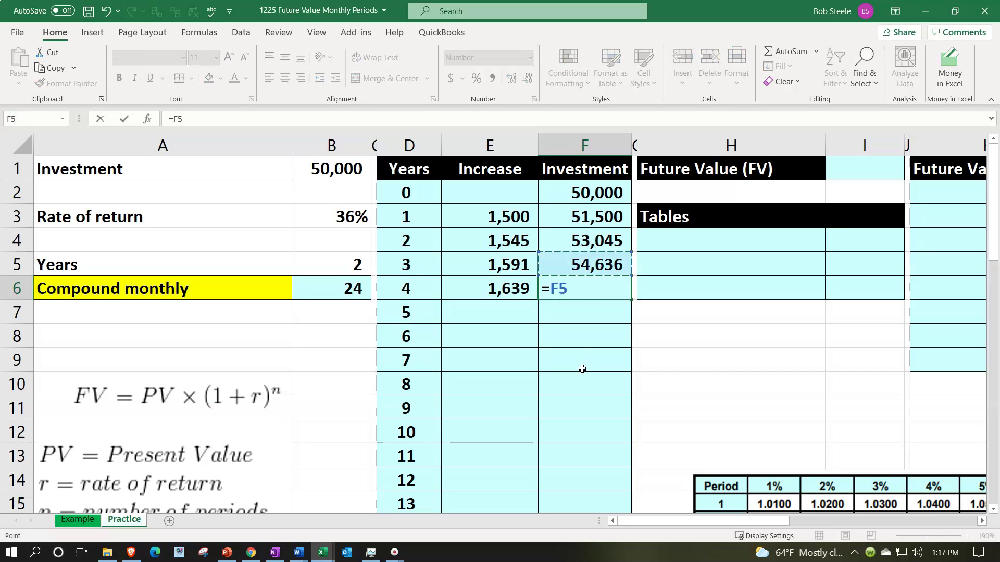
pyautogui.write('+')
pyautogui.press('Left')
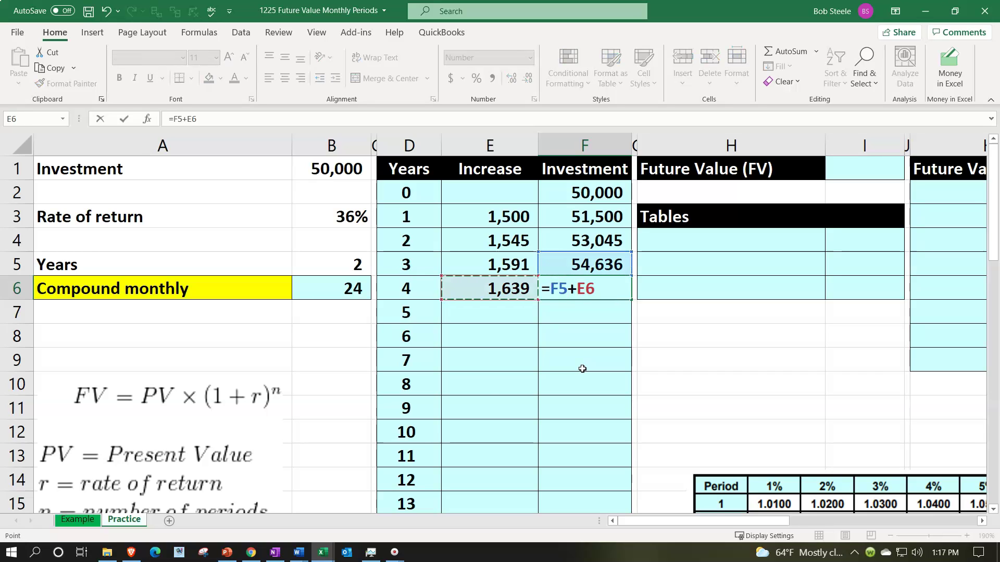
pyautogui.press('Return')
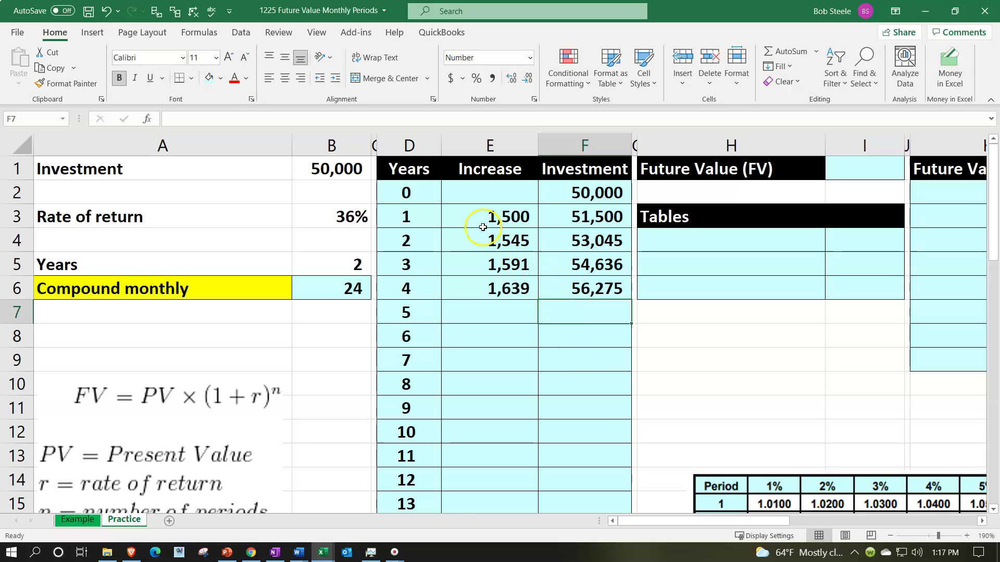
# Step: Clear the increase and investment formulas in E3:F7, keeping the starting balance in F2
pyautogui.moveTo(476, 216); pyautogui.dragTo(569, 301)
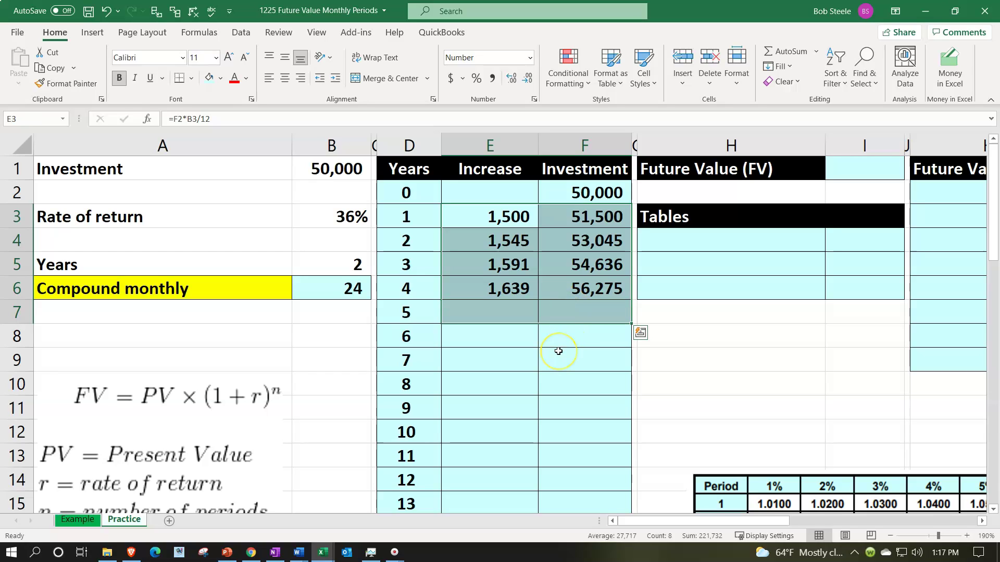
pyautogui.press('Delete')
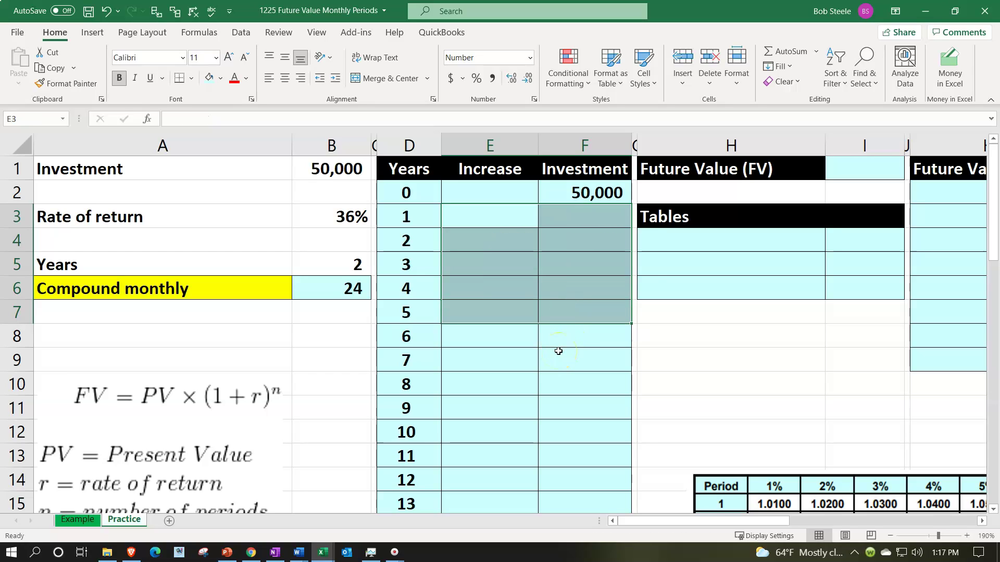
pyautogui.press('Down')
pyautogui.press('Up')
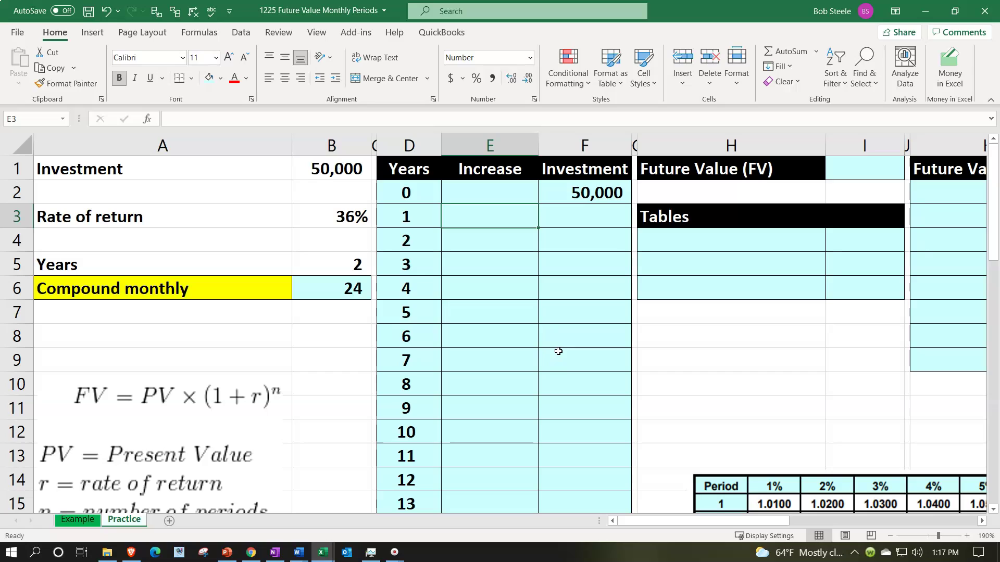
# Step: Calculate the period 1 increase in E3 as =F2*$B$3/12, with an absolute reference to the rate of return
pyautogui.write('=')
pyautogui.press('Right')
pyautogui.press('Up')
pyautogui.write('*')
pyautogui.press('Left')
pyautogui.press('Left')
pyautogui.press('Left')
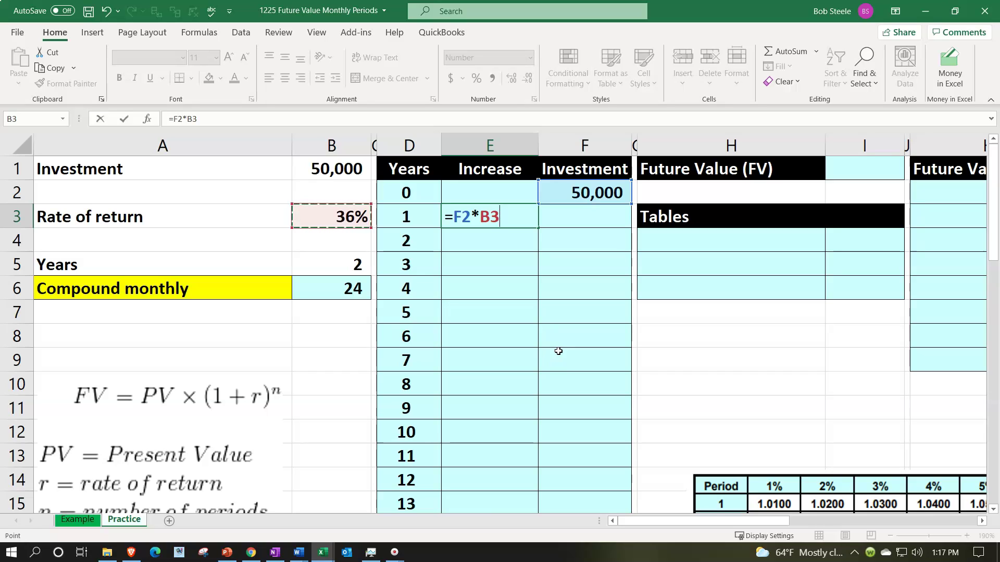
pyautogui.press('F4')
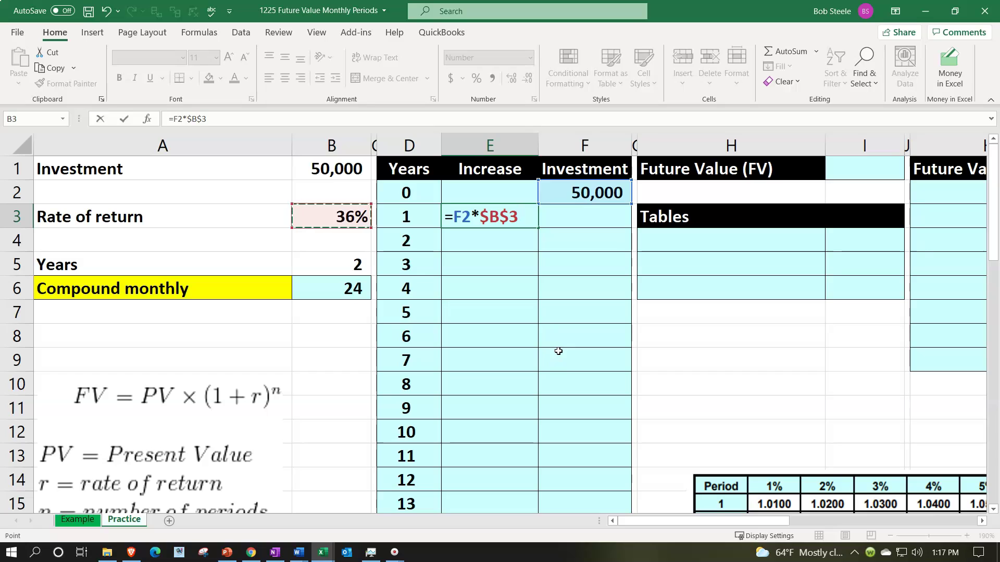
pyautogui.press('Return')
pyautogui.write('/12')
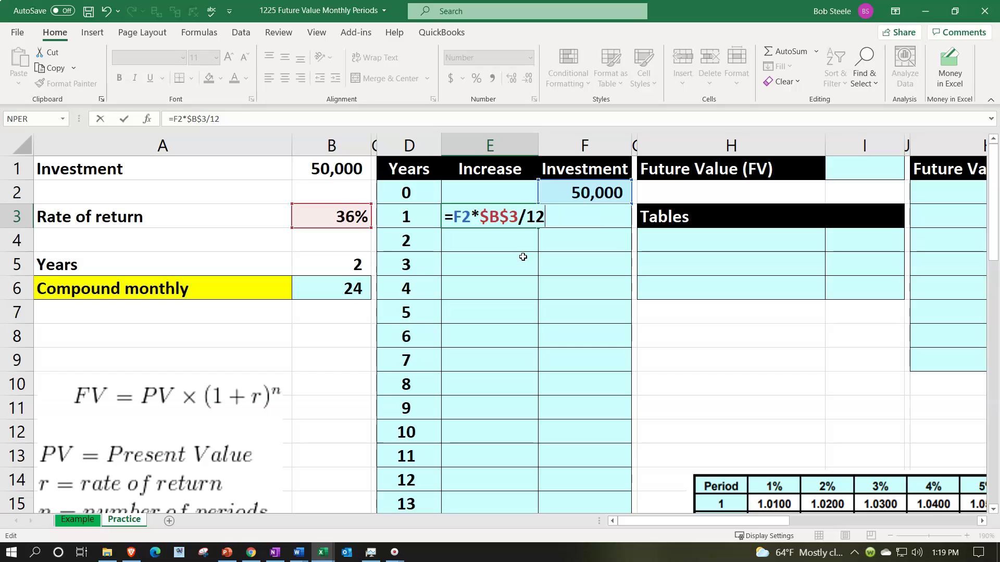
pyautogui.press('Return')
# Step: Calculate the period 1 investment balance in F3 with the formula =F2+E3
pyautogui.press('Right')
pyautogui.press('Up')
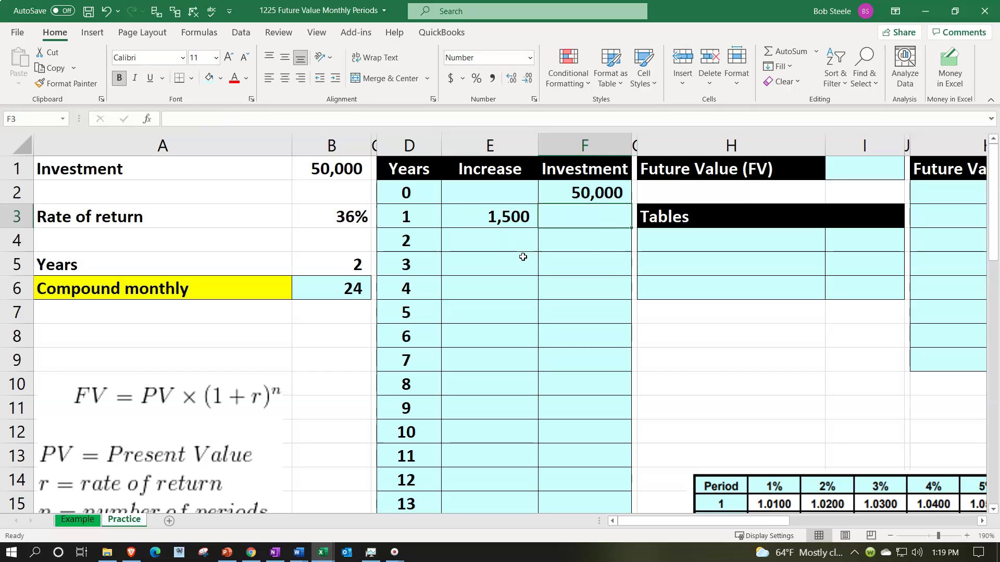
pyautogui.write('=')
pyautogui.press('Up')
pyautogui.write('+')
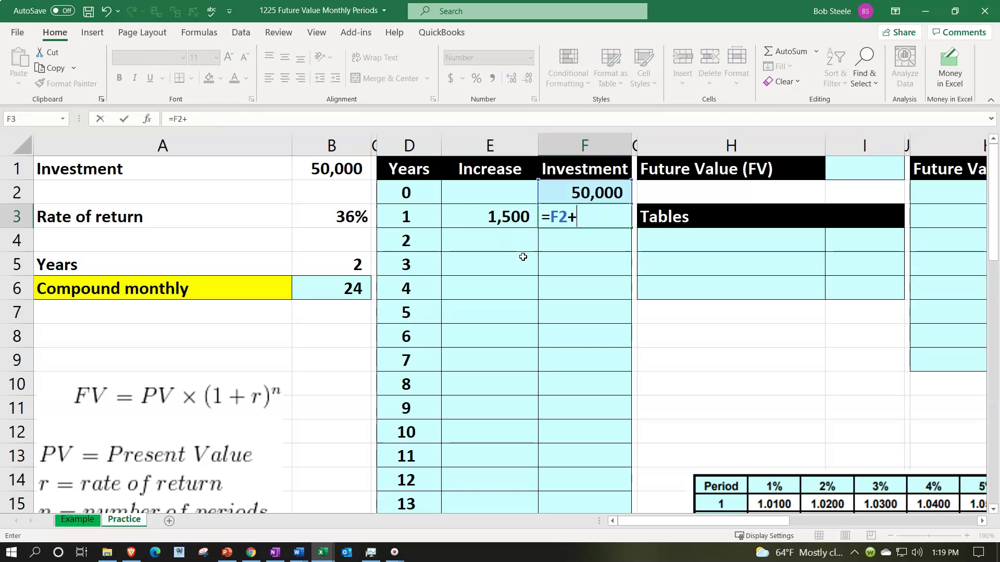
pyautogui.press('Left')
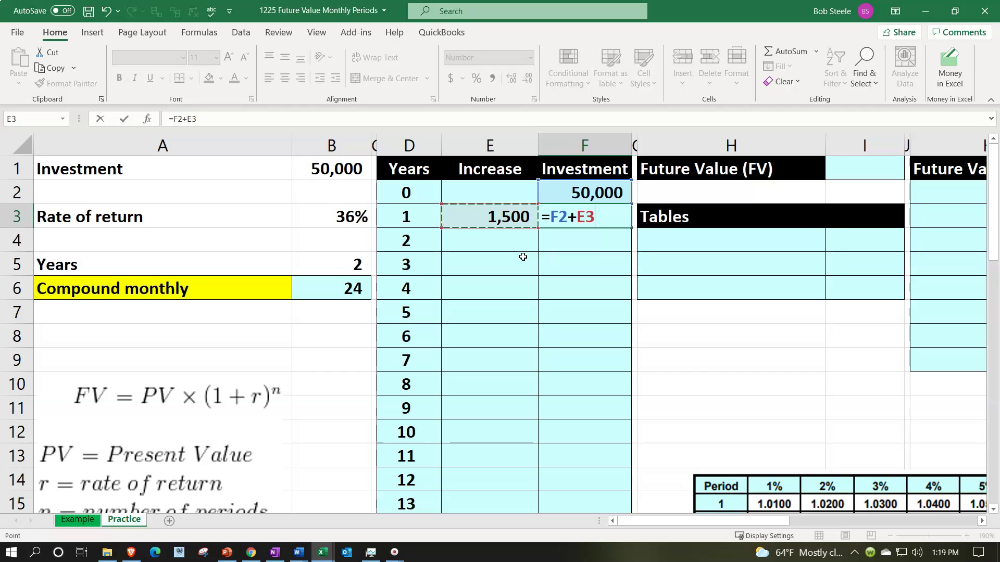
pyautogui.press('Return')
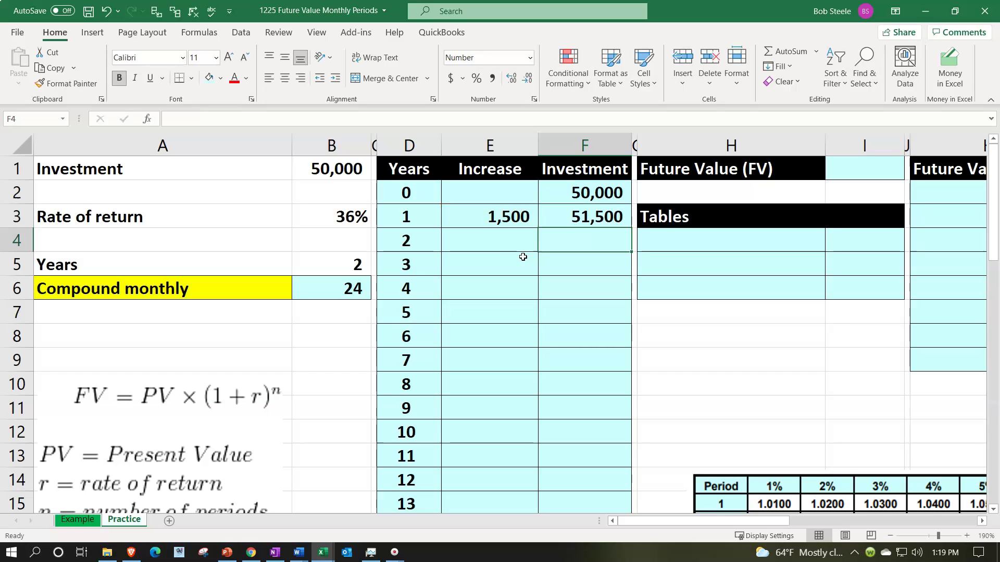
# Step: Fill the E3:F3 formulas down through period 24 in row 26 and check the final balance formula in F26
pyautogui.moveTo(495, 219); pyautogui.dragTo(547, 211)
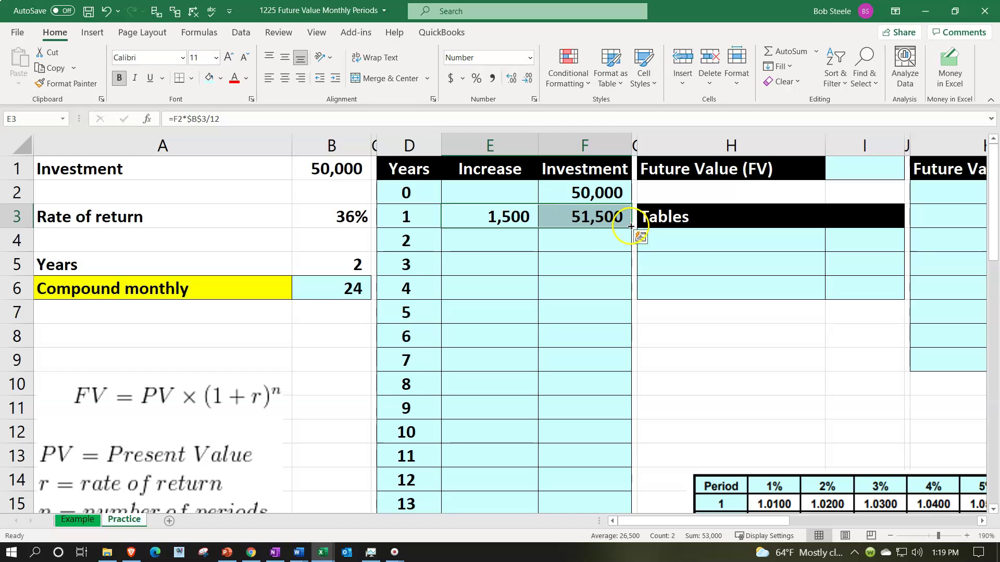
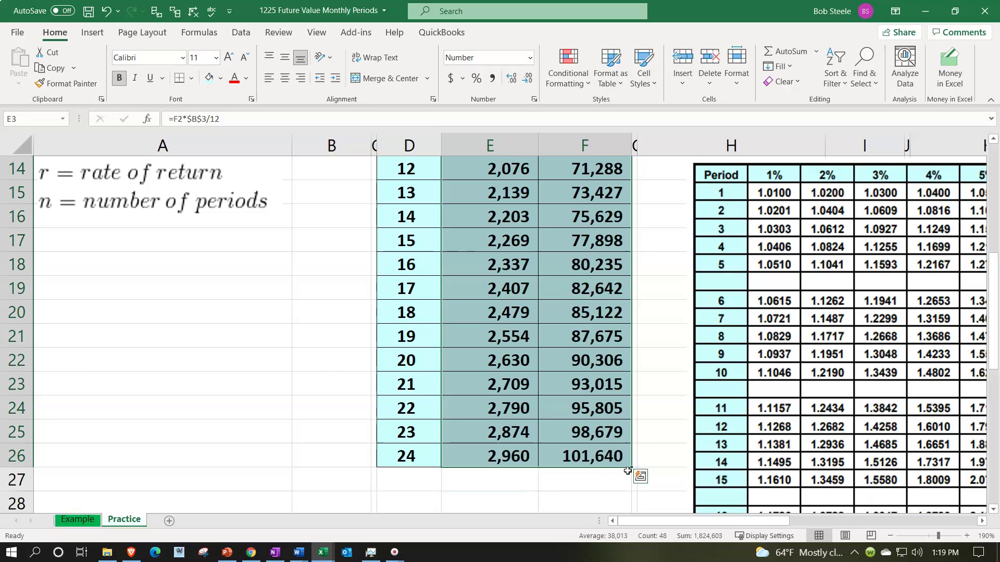
pyautogui.click(607, 457)
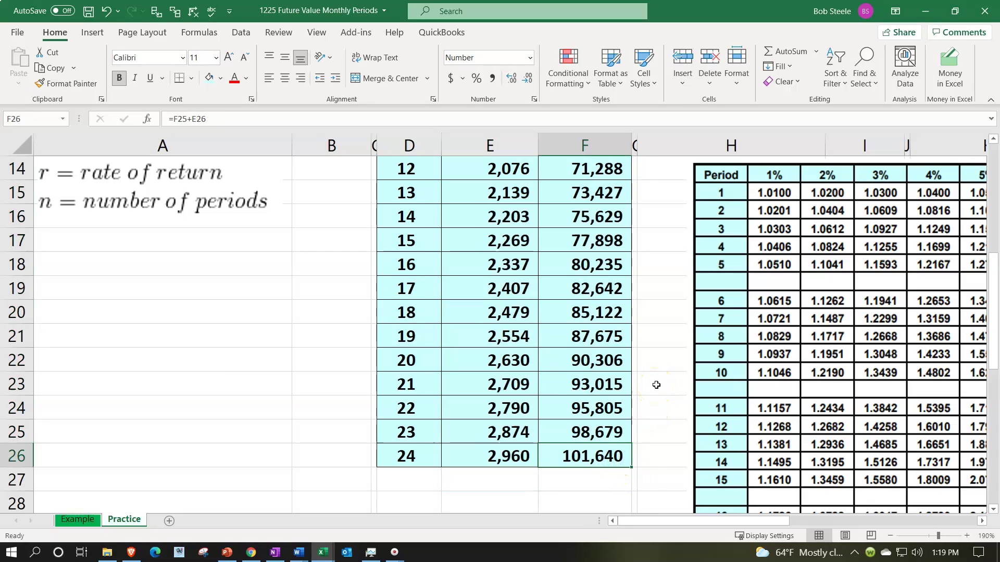
pyautogui.scroll(5, 664, 384)
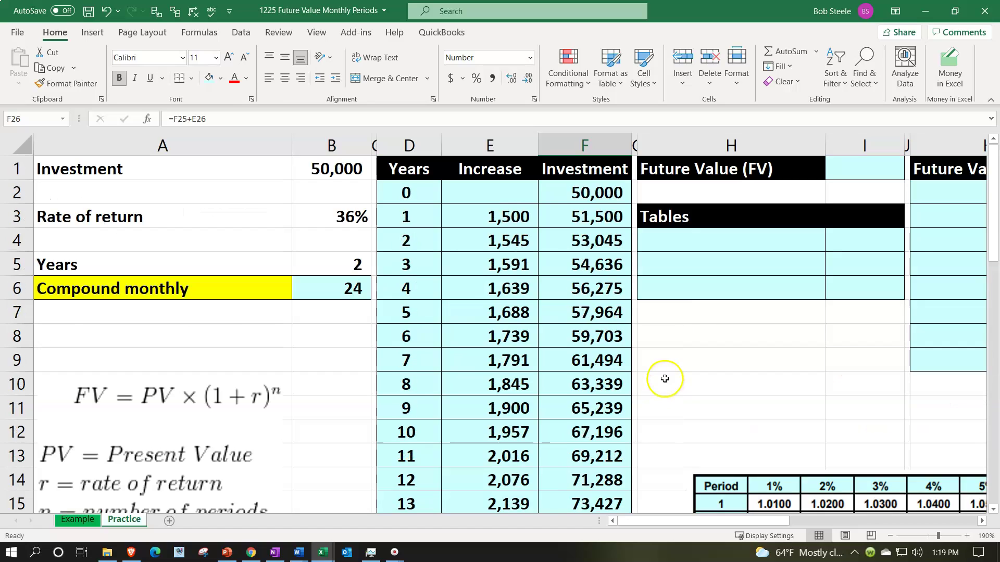
pyautogui.click(760, 187)
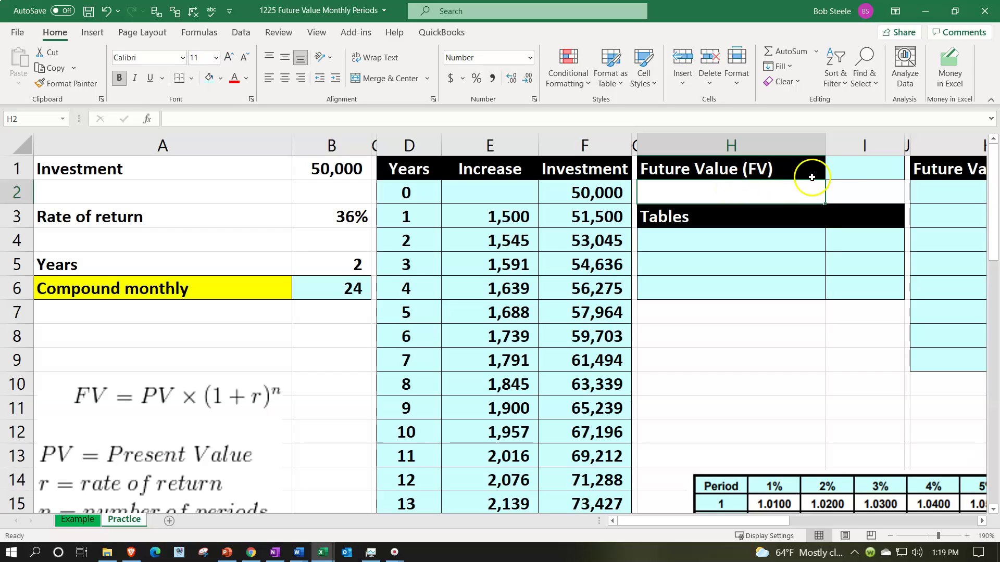
pyautogui.click(837, 169)
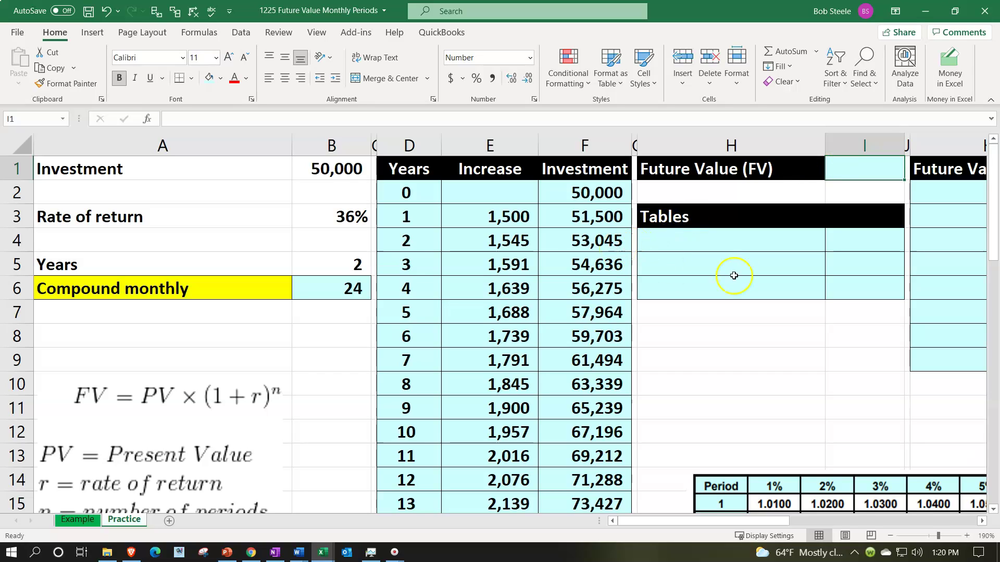
pyautogui.click(918, 240)
# Step: Hide columns C through F, which contain the monthly investment schedule
pyautogui.click(373, 141)
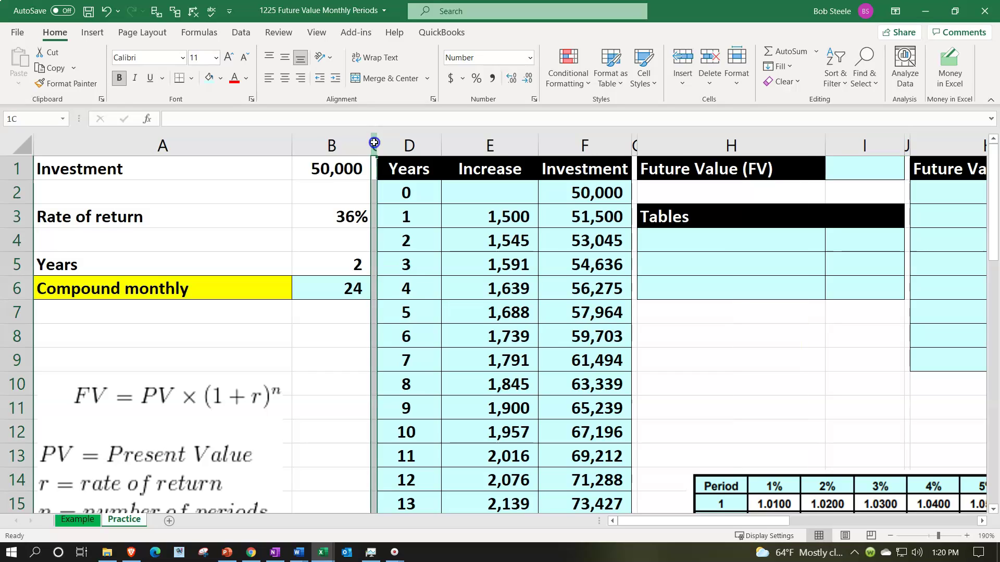
pyautogui.moveTo(374, 142); pyautogui.dragTo(568, 156)
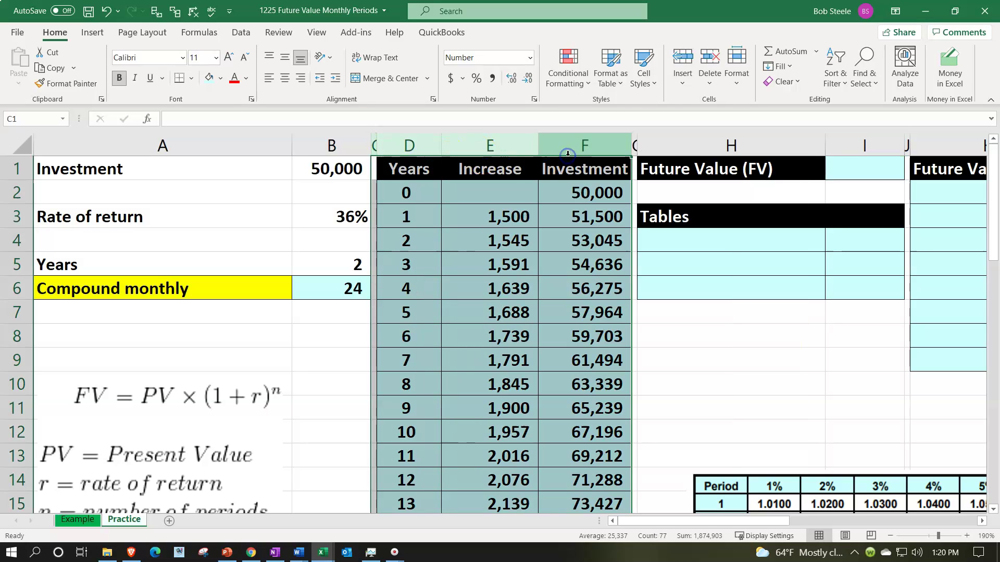
pyautogui.rightClick(459, 197)
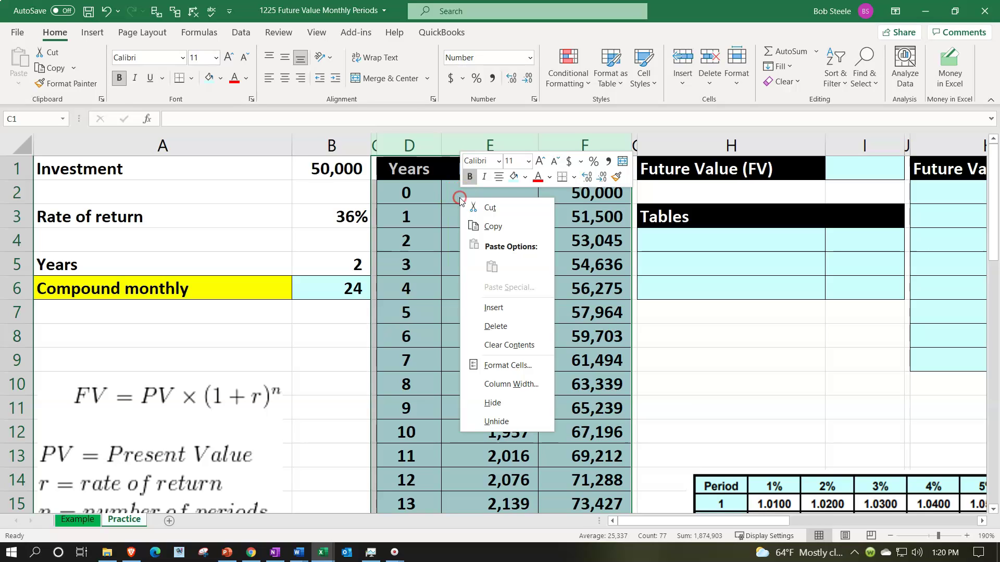
pyautogui.click(492, 402)
pyautogui.click(586, 169)
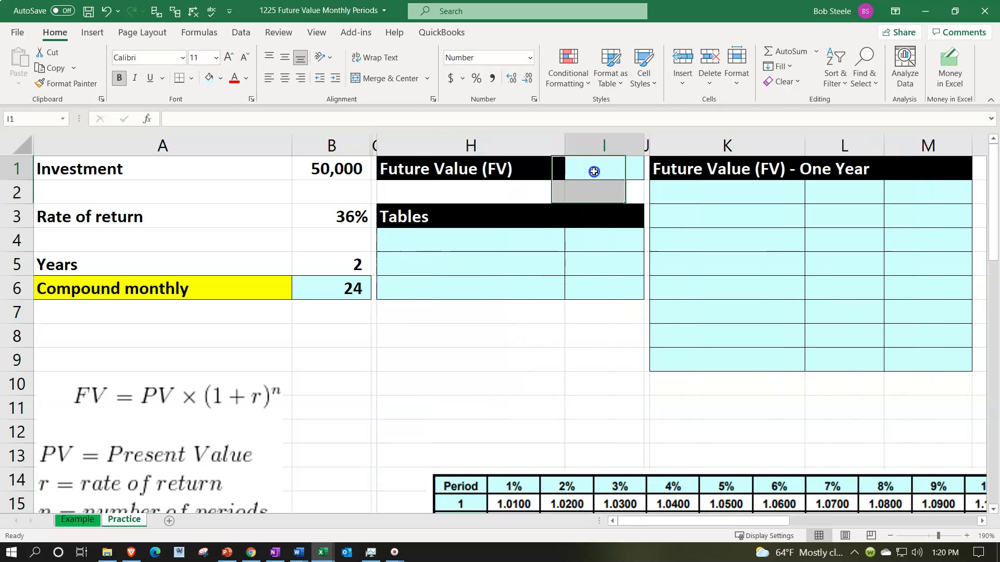
pyautogui.write('=')
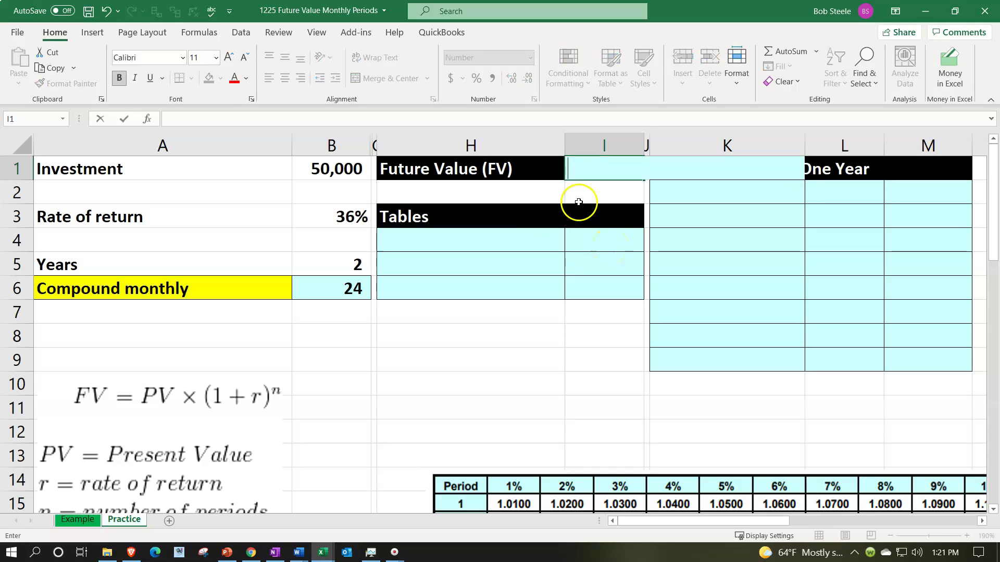
pyautogui.click(578, 194)
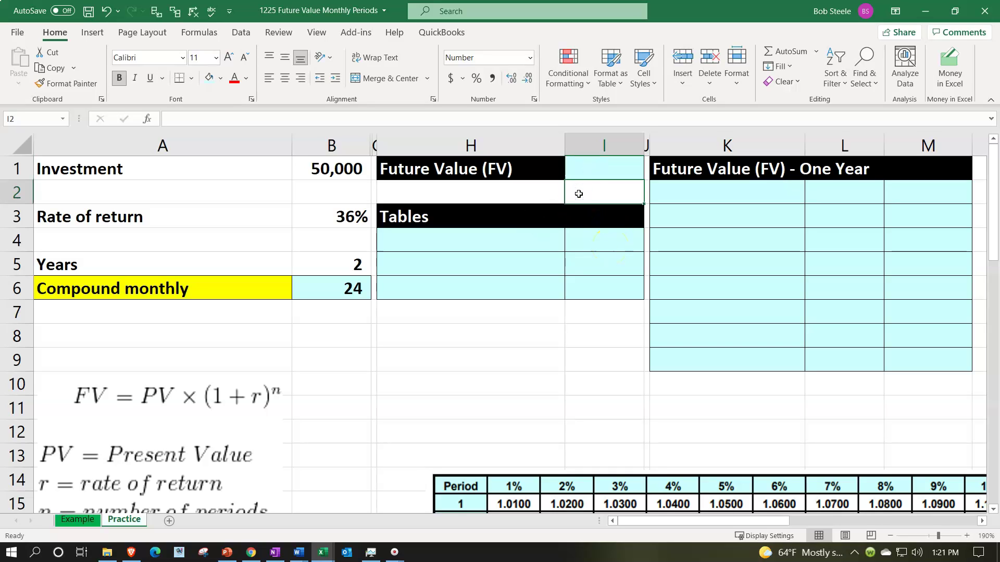
# Step: Start a negative FV formula in I1 with the monthly rate B3/12 as the rate argument
pyautogui.click(578, 173)
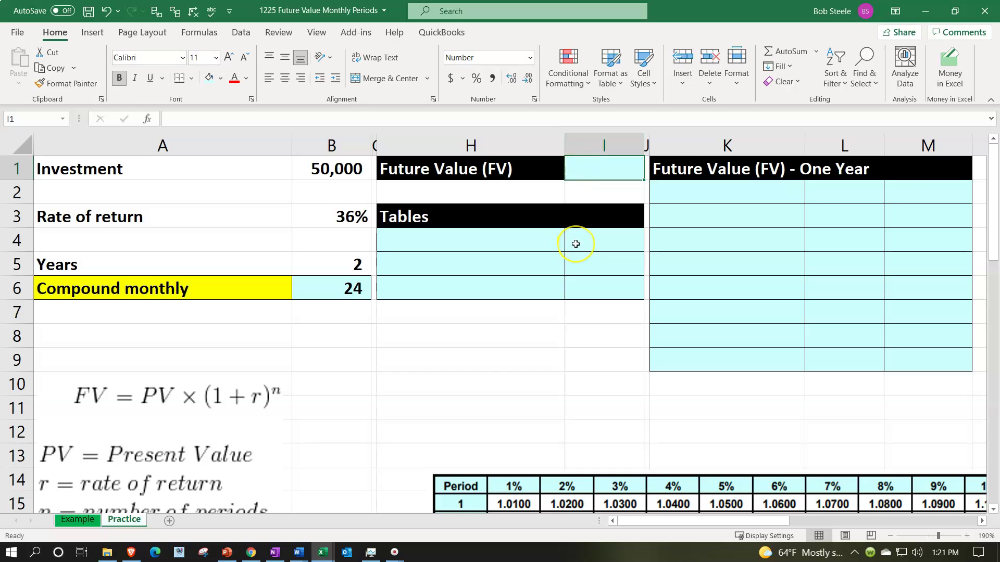
pyautogui.write('-f')
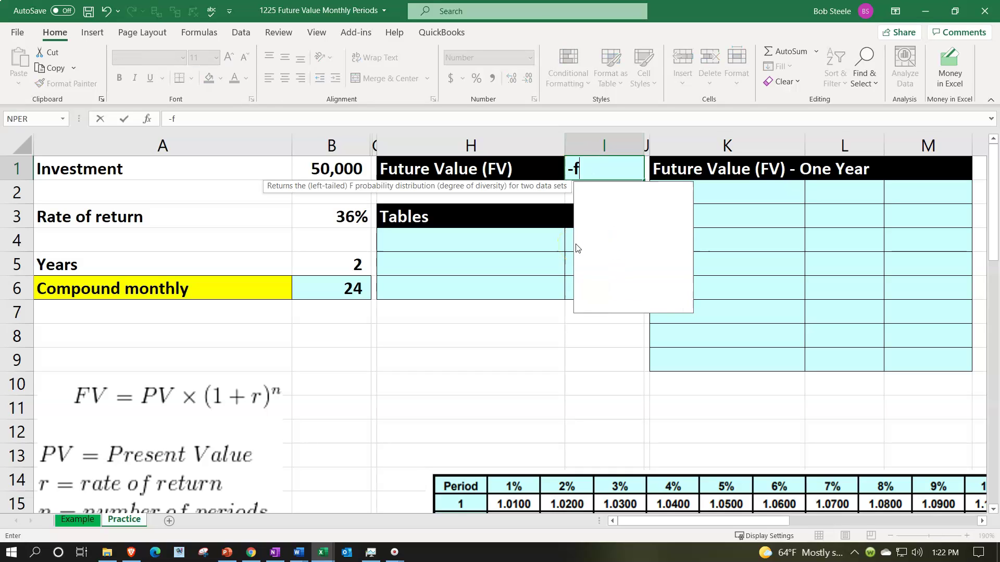
pyautogui.write('v(')
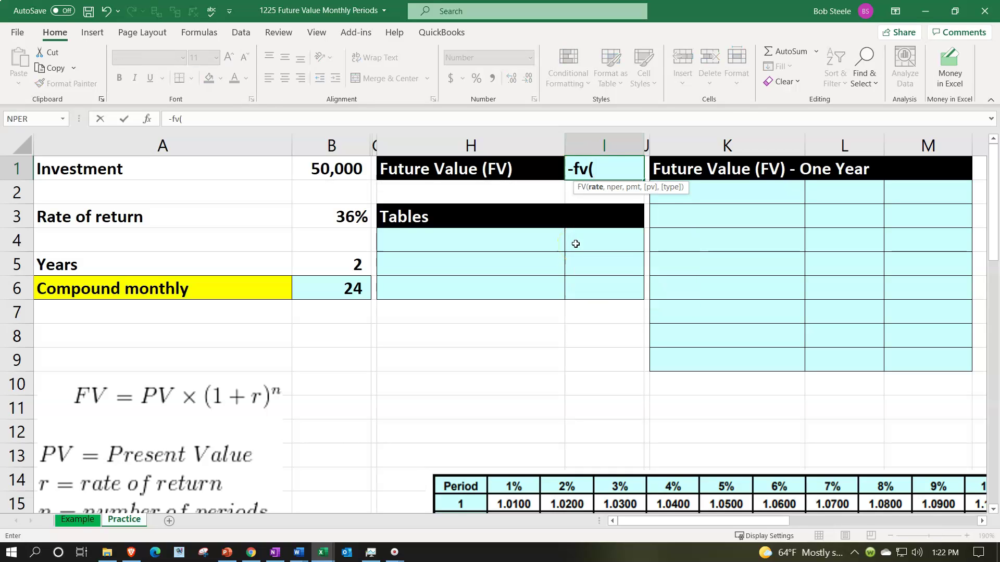
pyautogui.press('Left')
pyautogui.press('Left')
pyautogui.press('Down')
pyautogui.press('Down')
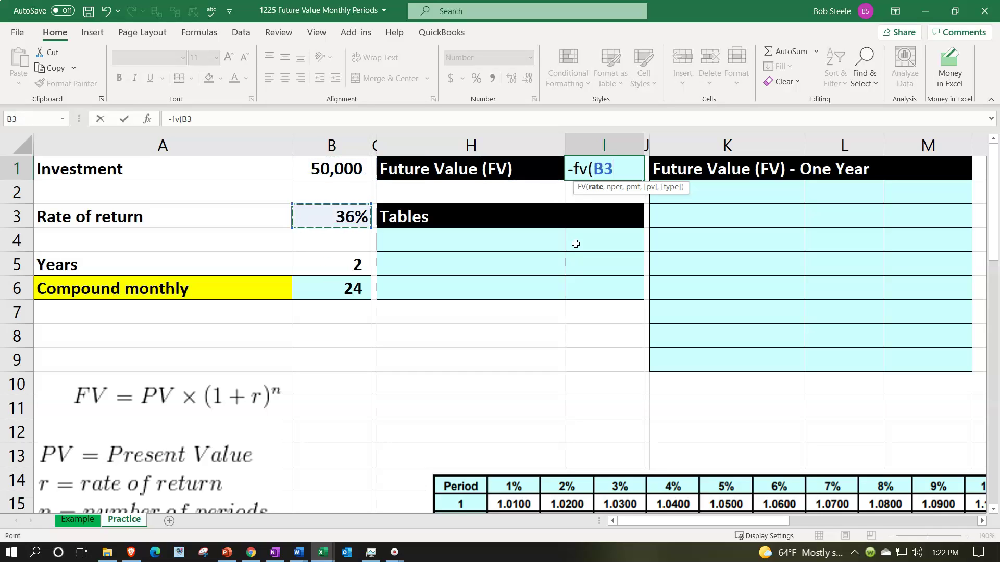
pyautogui.write('/12')
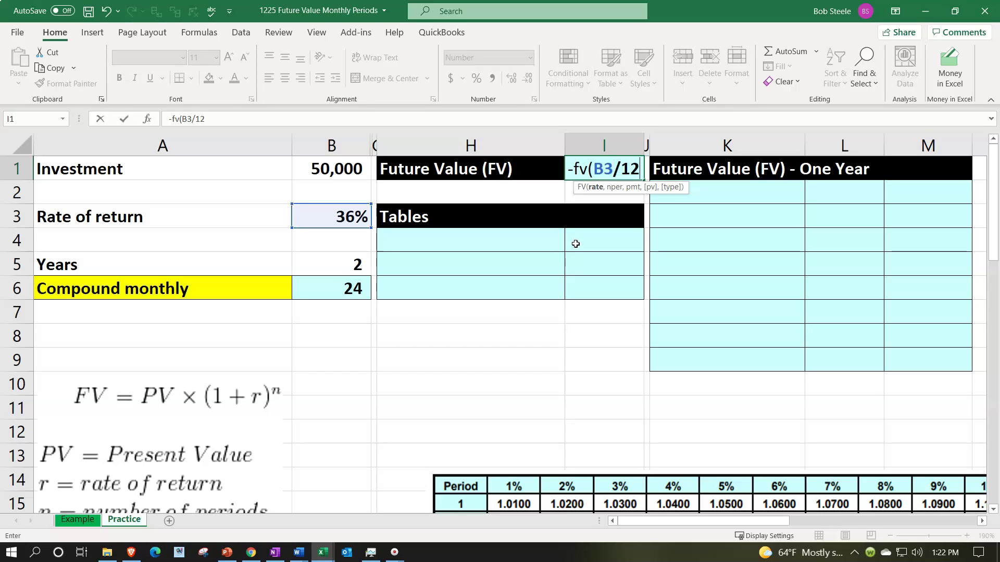
# Step: Complete the FV formula in I1 with B6 as the number of periods, an empty payment argument, and B1 as the present value
pyautogui.write(',')
pyautogui.press('Left')
pyautogui.press('Left')
pyautogui.press('Left')
pyautogui.press('Down')
pyautogui.press('Down')
pyautogui.press('Down')
pyautogui.press('Down')
pyautogui.press('Down')
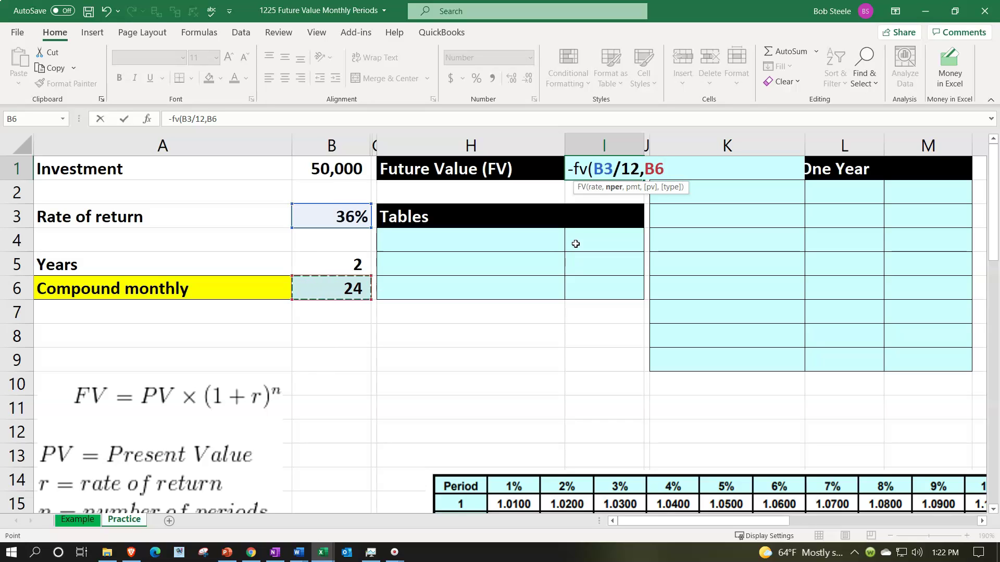
pyautogui.write(',,')
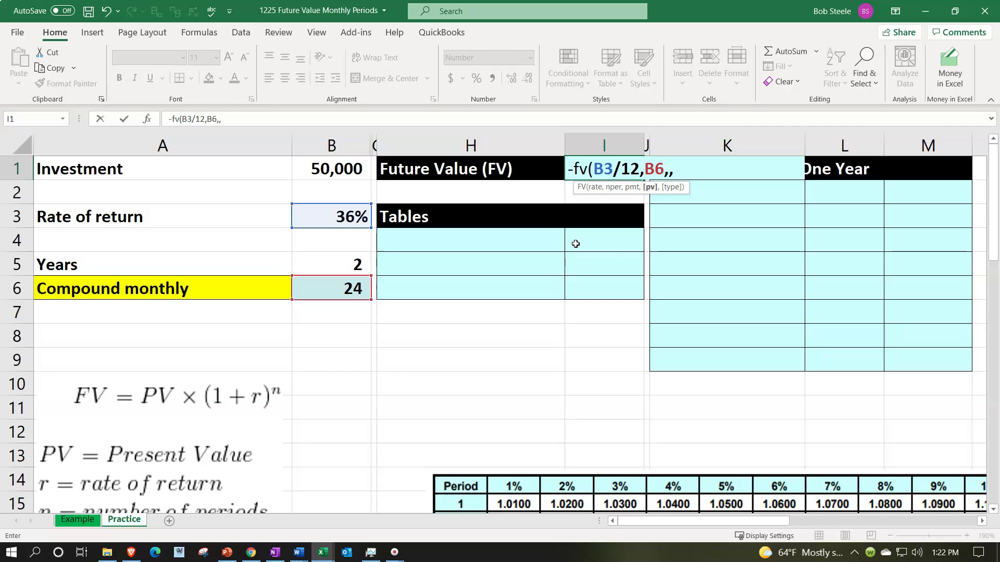
pyautogui.click(652, 187)
pyautogui.click(352, 165)
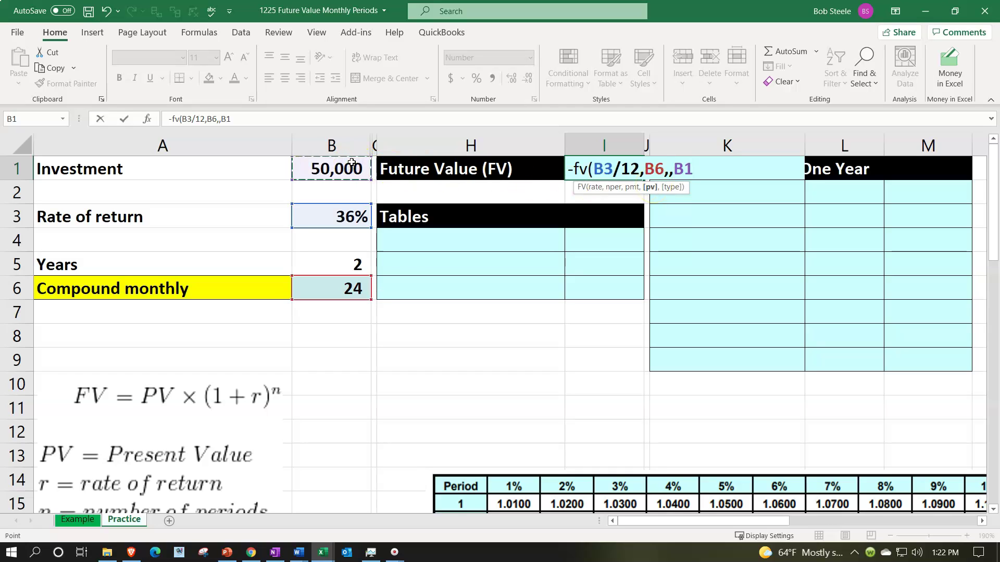
pyautogui.press('Return')
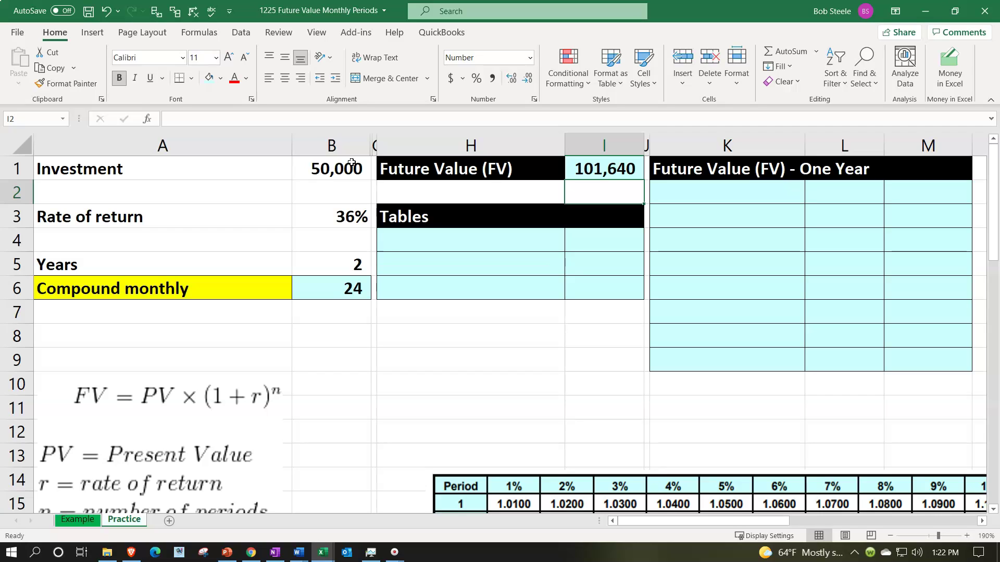
# Step: Enter the label Payment in H4 as the first line of the Tables calculation
pyautogui.press('Down')
pyautogui.press('Down')
pyautogui.press('Left')
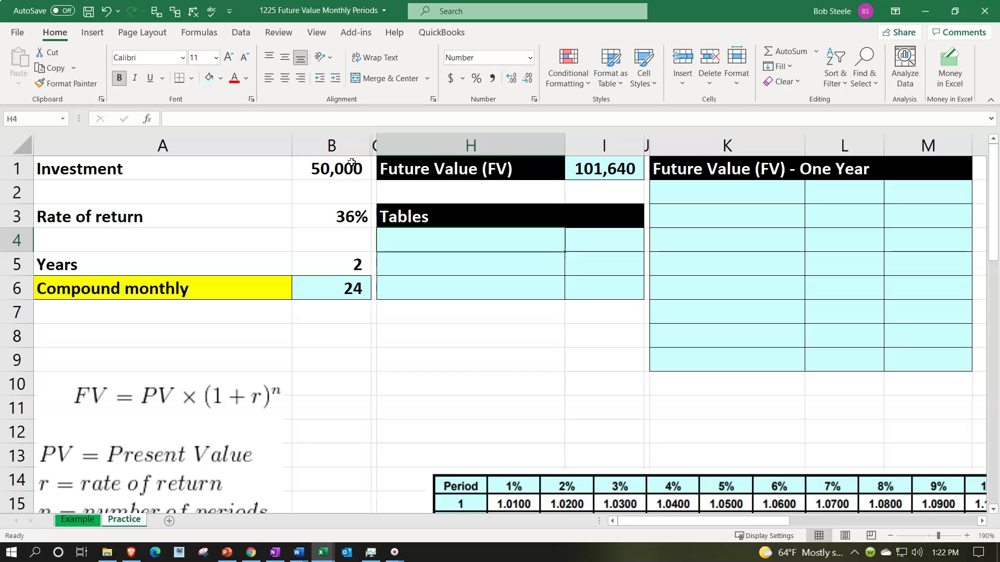
pyautogui.write('Payment')
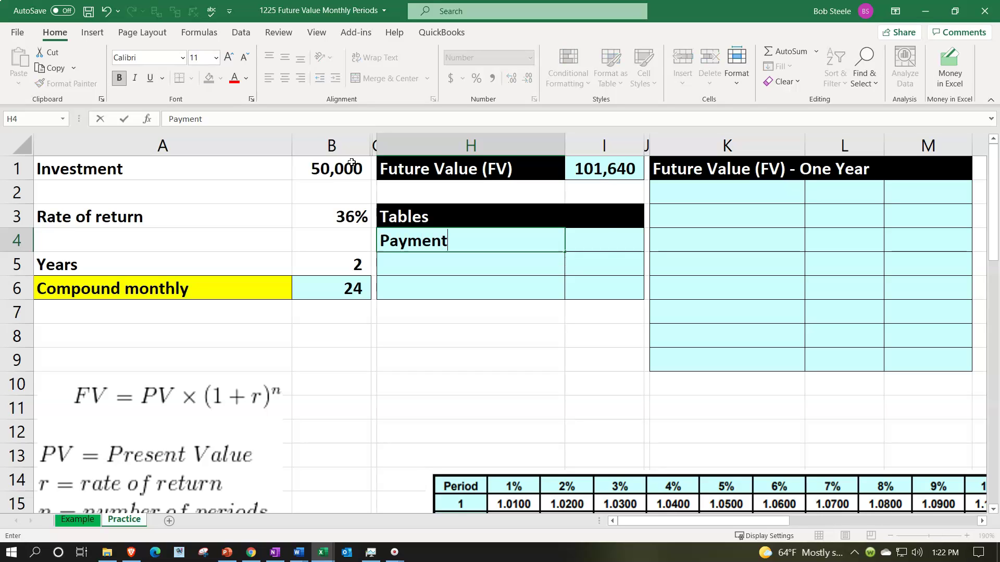
pyautogui.press('Tab')
# Step: Link the payment amount in I4 to the investment in B1 with the formula =B1
pyautogui.write('=')
pyautogui.press('Left')
pyautogui.press('Left')
pyautogui.press('Left')
pyautogui.press('Left')
pyautogui.press('Left')
pyautogui.press('Left')
pyautogui.press('Left')
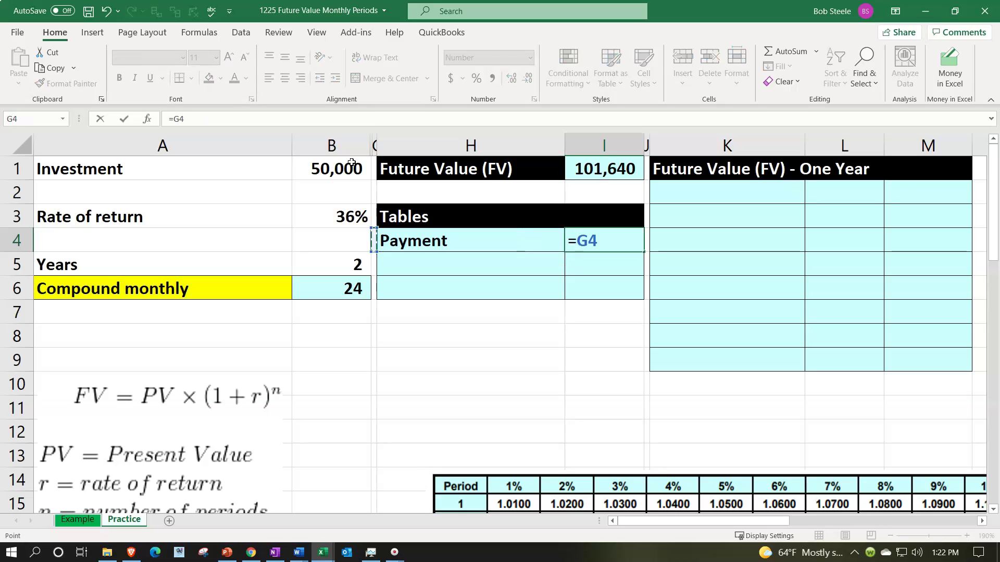
pyautogui.press('Up')
pyautogui.press('Up')
pyautogui.press('Up')
pyautogui.press('Return')
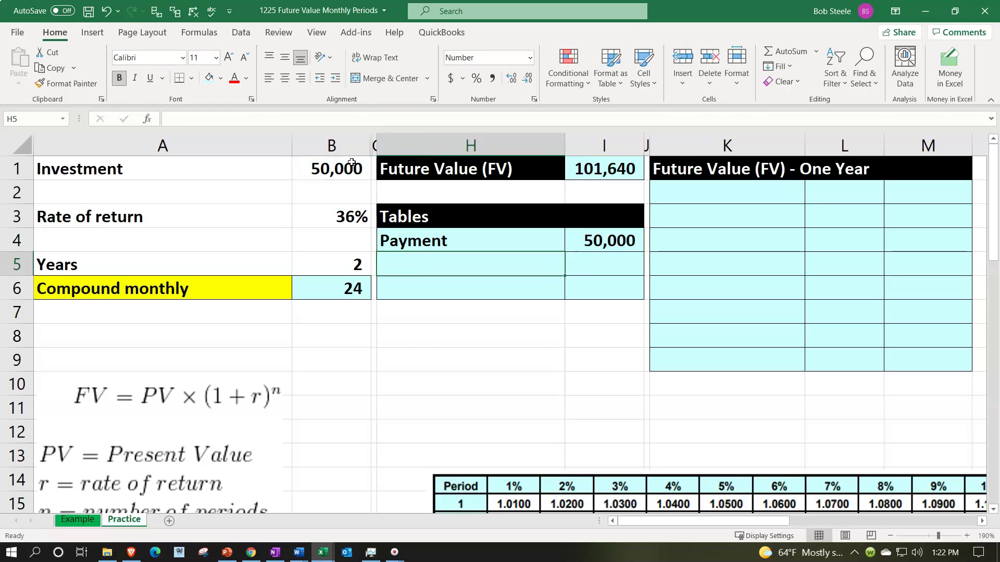
# Step: Look up the factor for 24 periods at the 3% monthly rate in the future value table
pyautogui.scroll(-3, 394, 358)
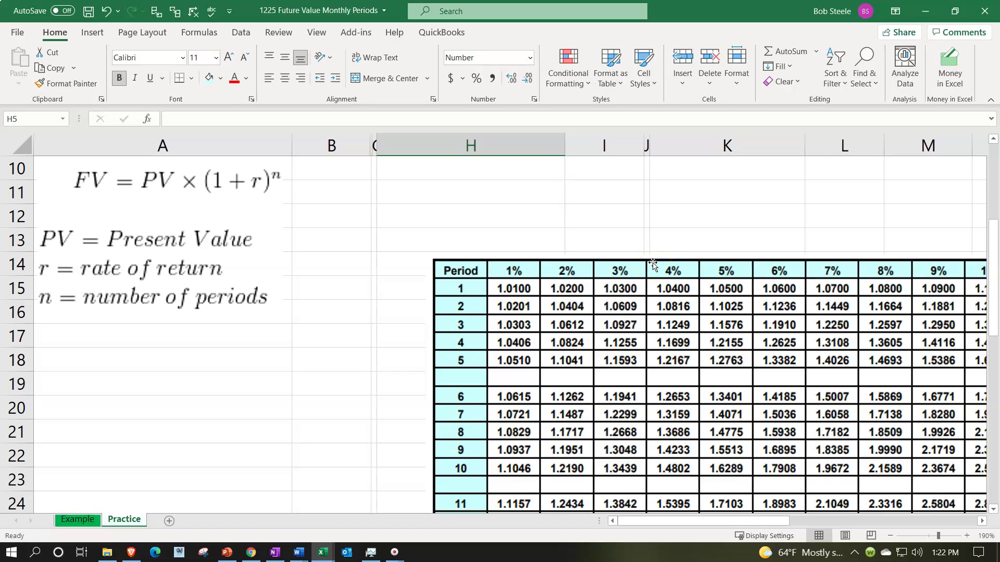
pyautogui.scroll(3, 653, 264)
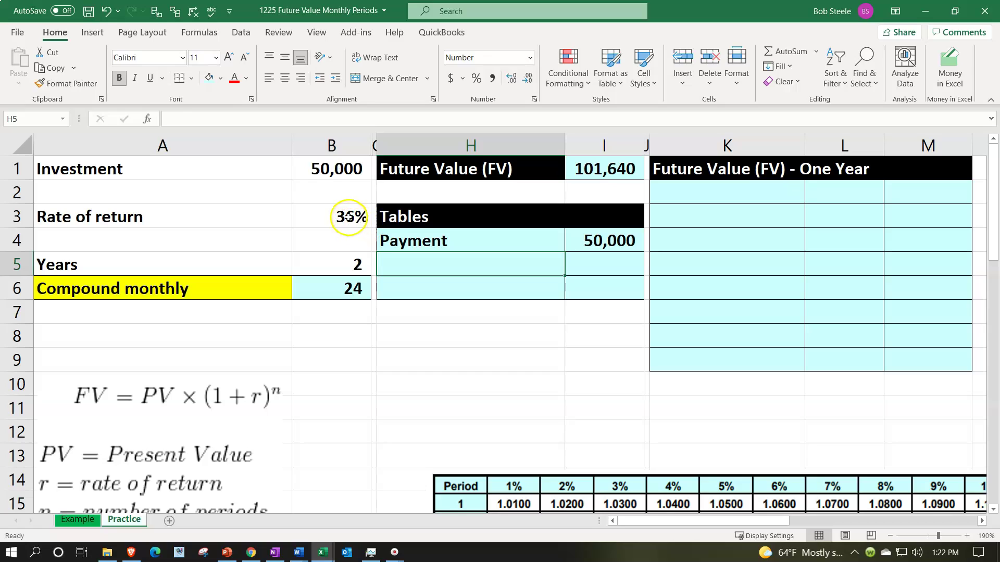
pyautogui.click(351, 222)
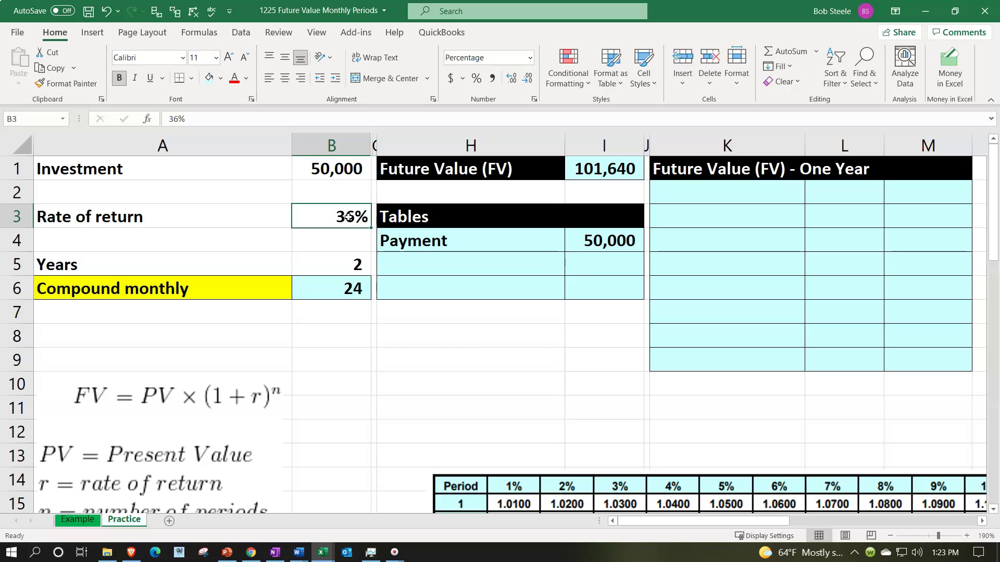
pyautogui.scroll(-2, 348, 218)
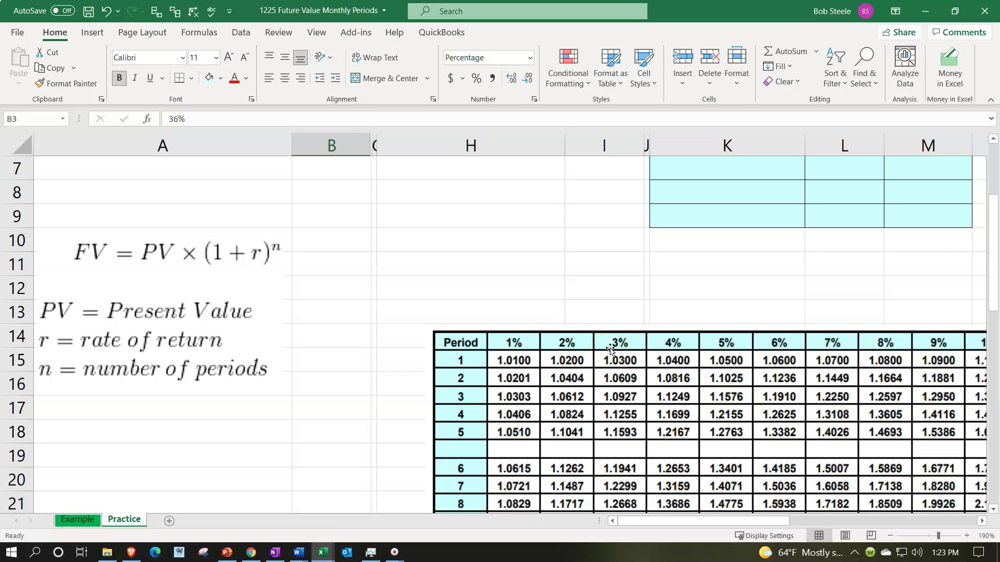
pyautogui.scroll(2, 610, 349)
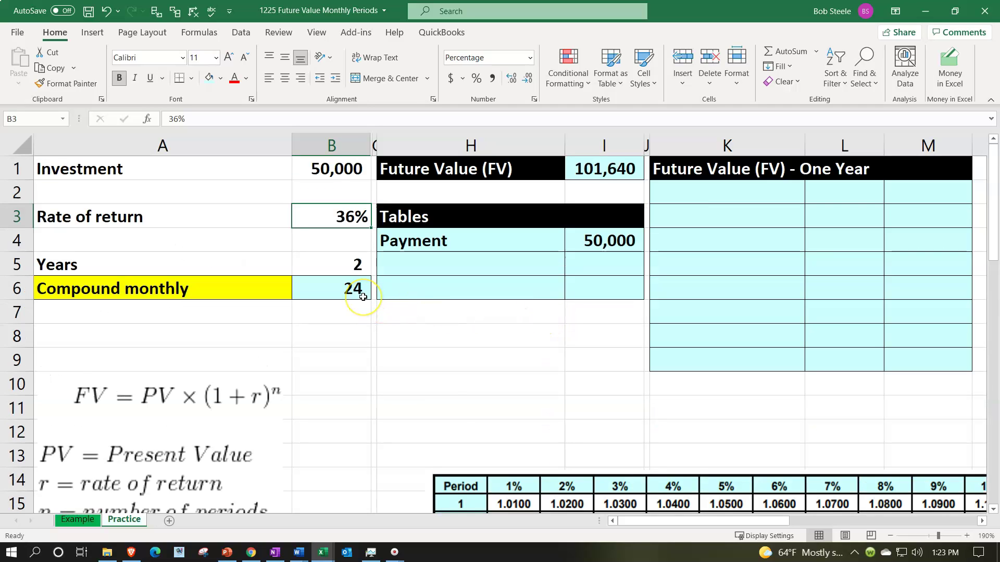
pyautogui.scroll(-10, 363, 297)
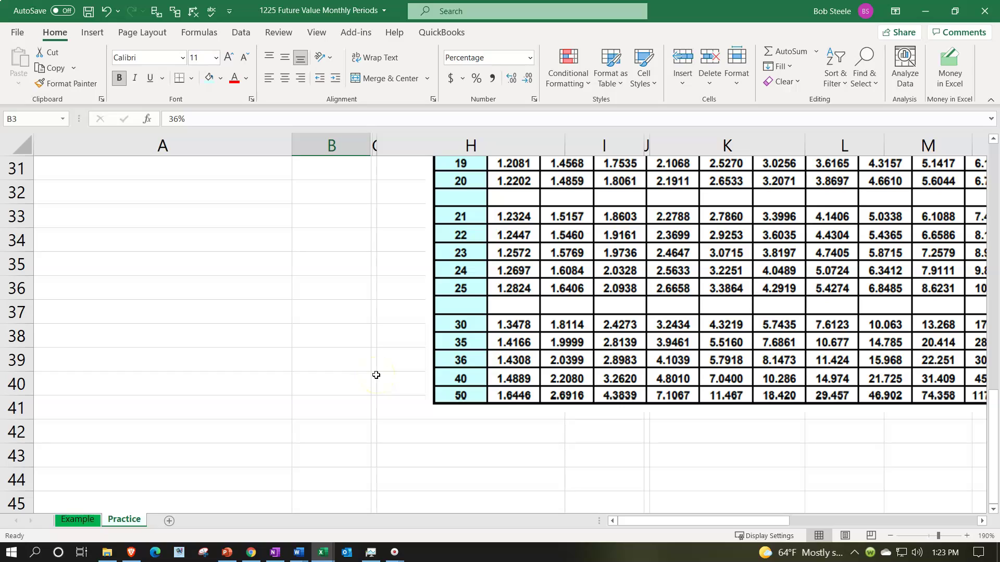
pyautogui.scroll(4, 376, 375)
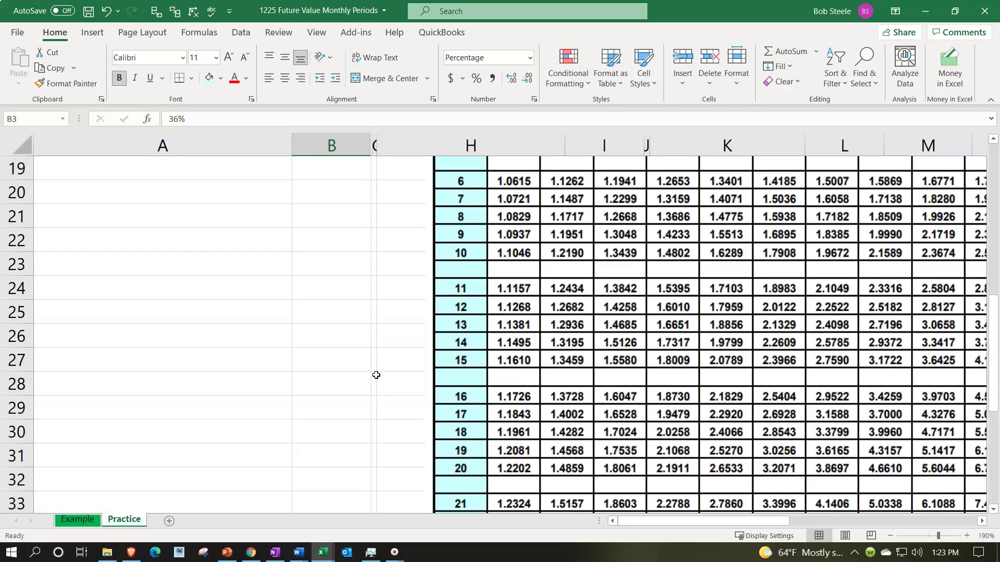
pyautogui.scroll(-2, 390, 408)
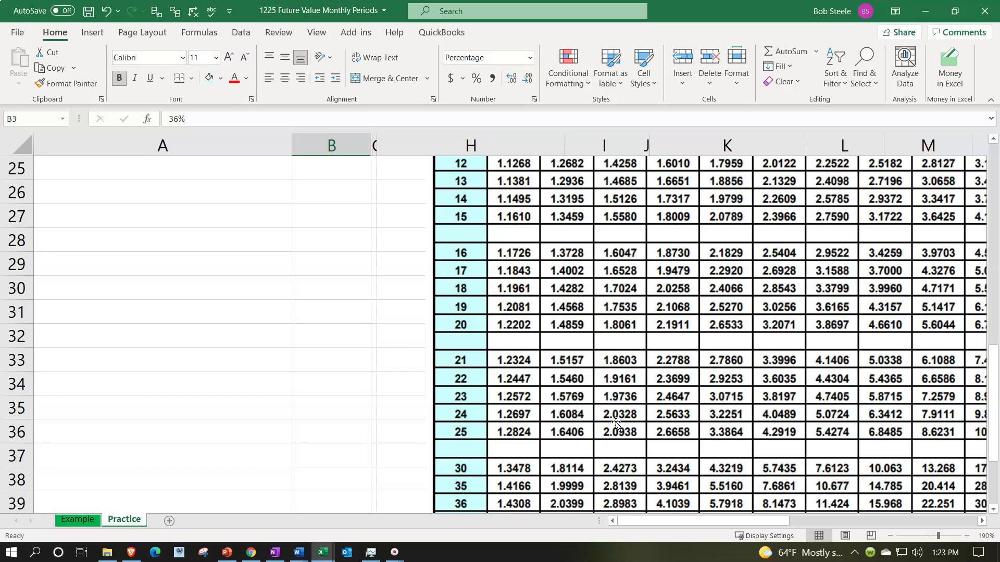
pyautogui.scroll(8, 616, 423)
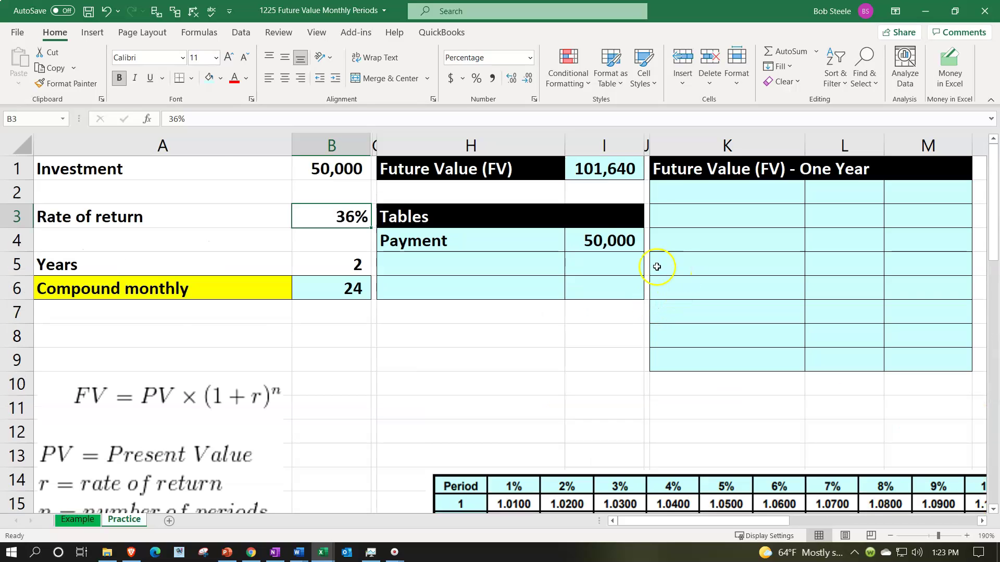
# Step: Enter the table factor 2.0328 in I5 and format the cell to show four decimal places
pyautogui.click(629, 263)
pyautogui.write('2.0')
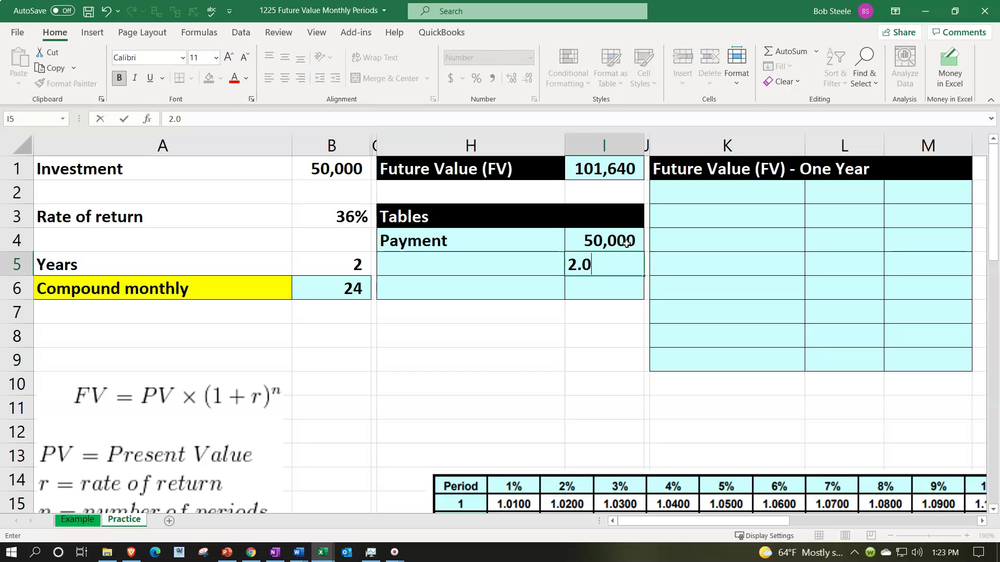
pyautogui.write('328')
pyautogui.press('Return')
pyautogui.press('Up')
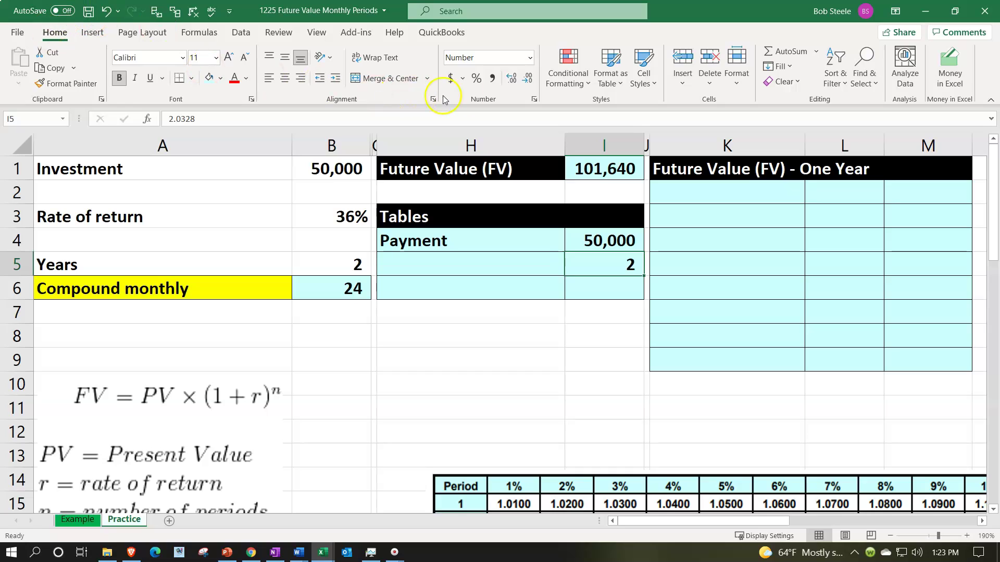
pyautogui.click(511, 78)
pyautogui.click(511, 79)
pyautogui.click(511, 78)
pyautogui.click(511, 78)
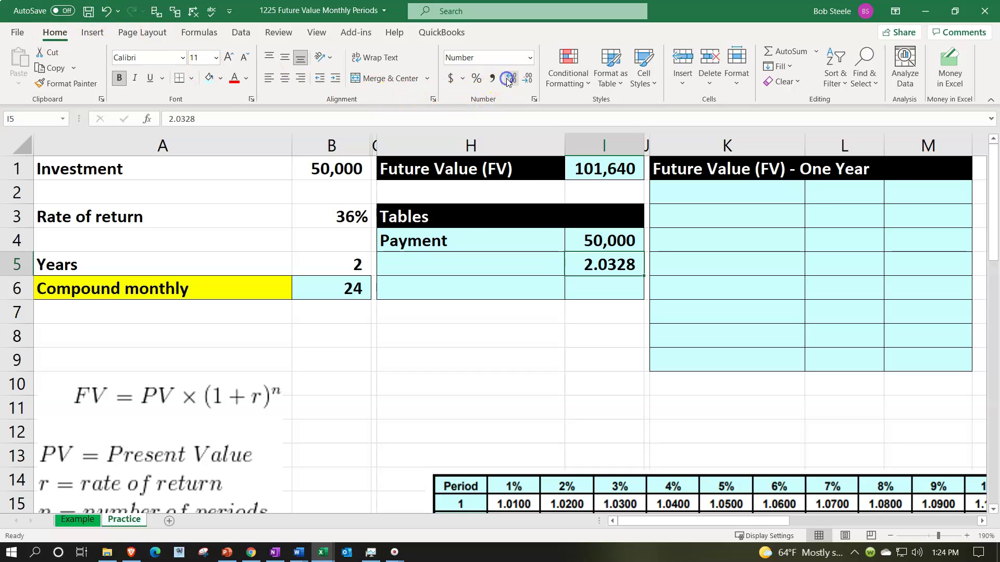
# Step: Label H5 as Table and underline the factor in I5
pyautogui.click(461, 263)
pyautogui.write('Table')
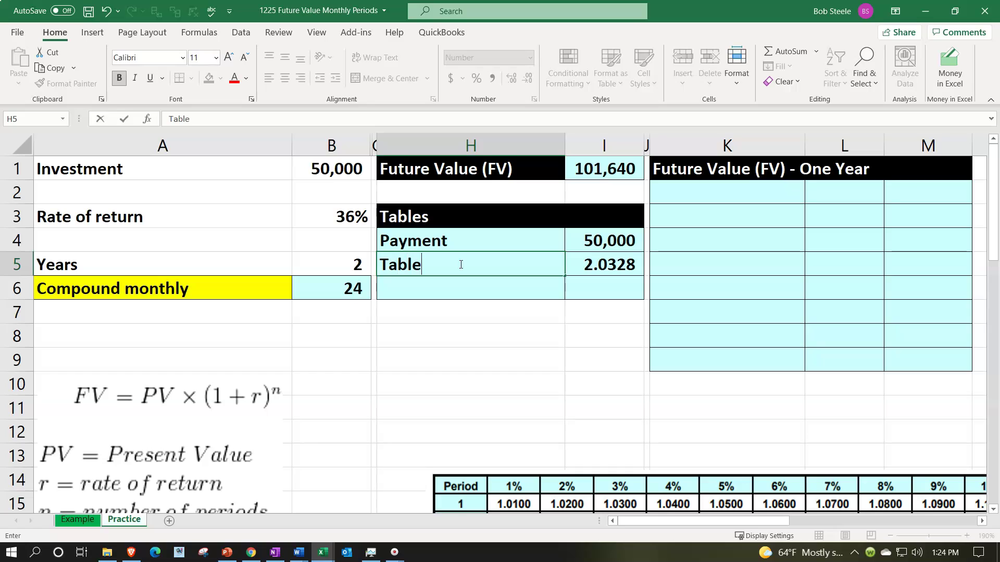
pyautogui.press('Tab')
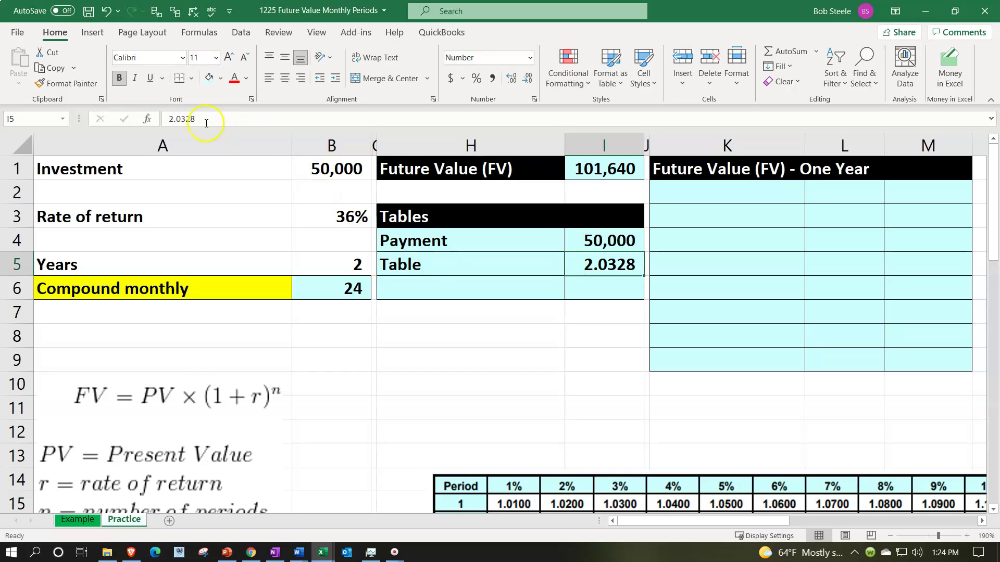
pyautogui.click(150, 79)
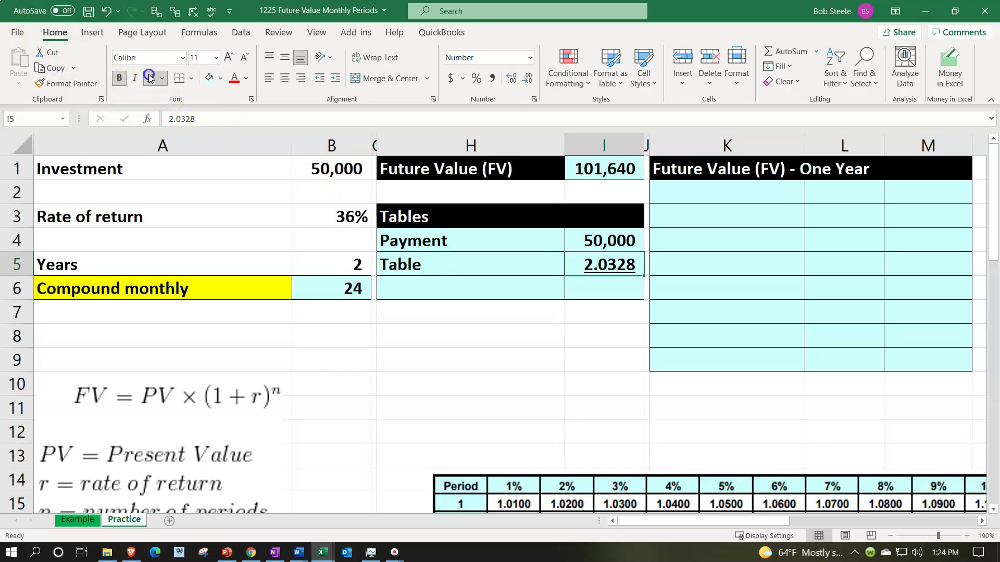
pyautogui.press('Return')
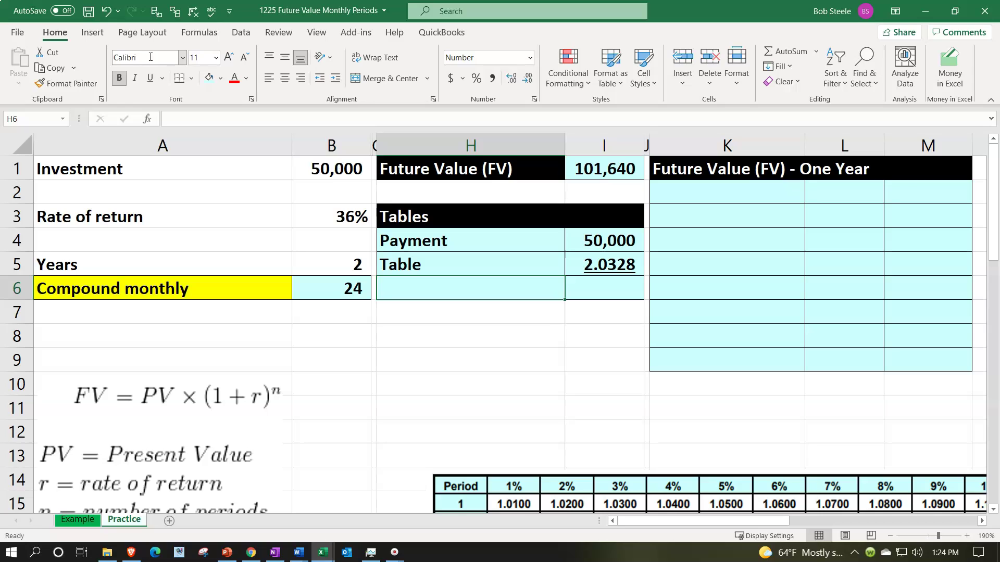
# Step: Label H6 as FV and multiply the payment by the table factor in I6 with =I4*I5
pyautogui.write('FV')
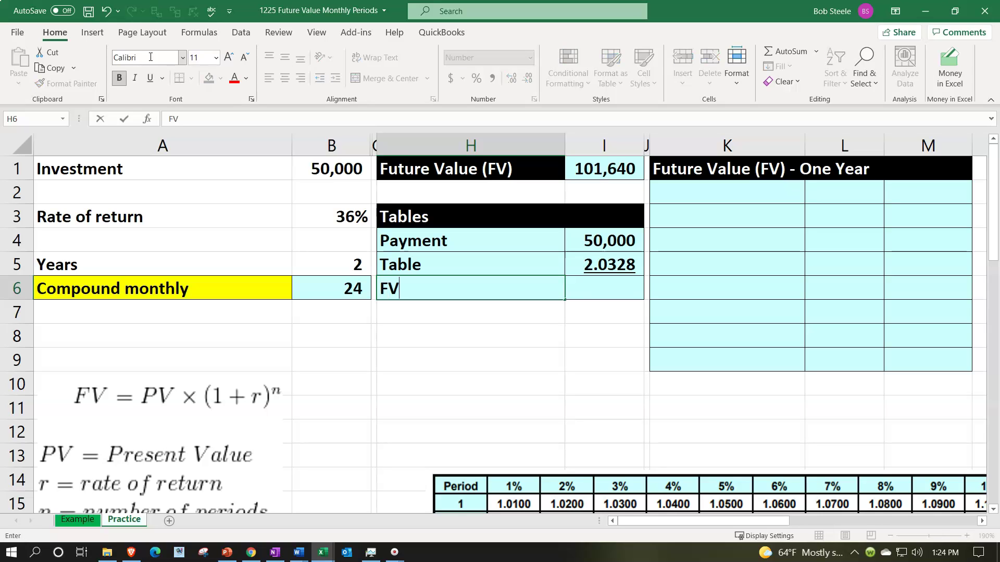
pyautogui.press('Tab')
pyautogui.write('=')
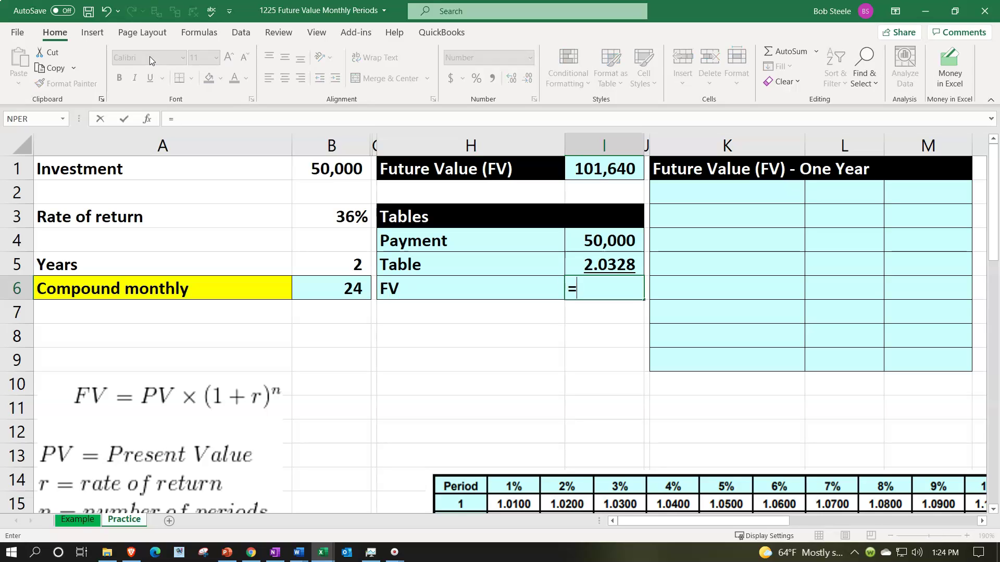
pyautogui.press('Up')
pyautogui.press('Up')
pyautogui.write('*')
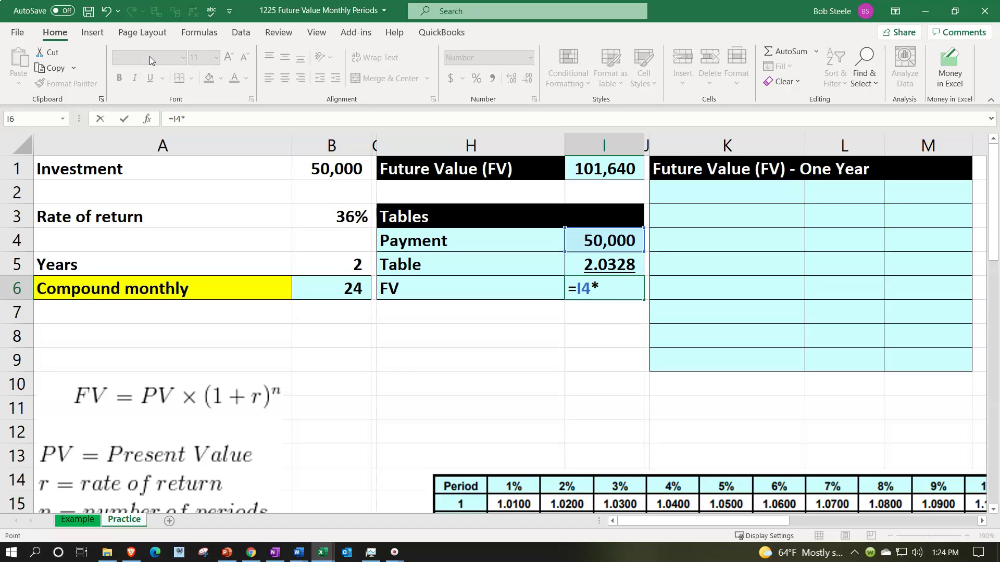
pyautogui.press('Up')
pyautogui.press('Return')
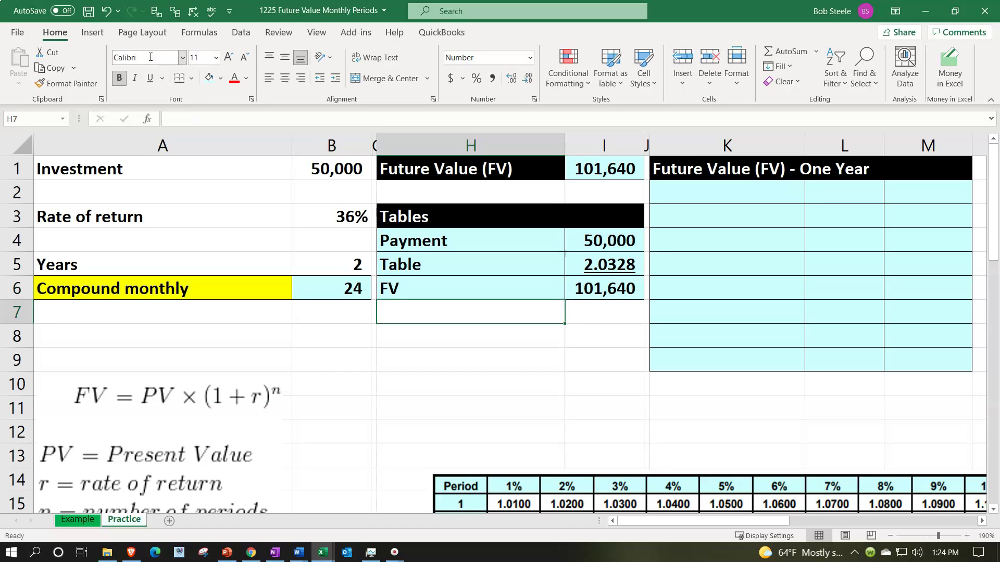
# Step: Format the table-based future value in I6 to show two decimal places
pyautogui.press('Up')
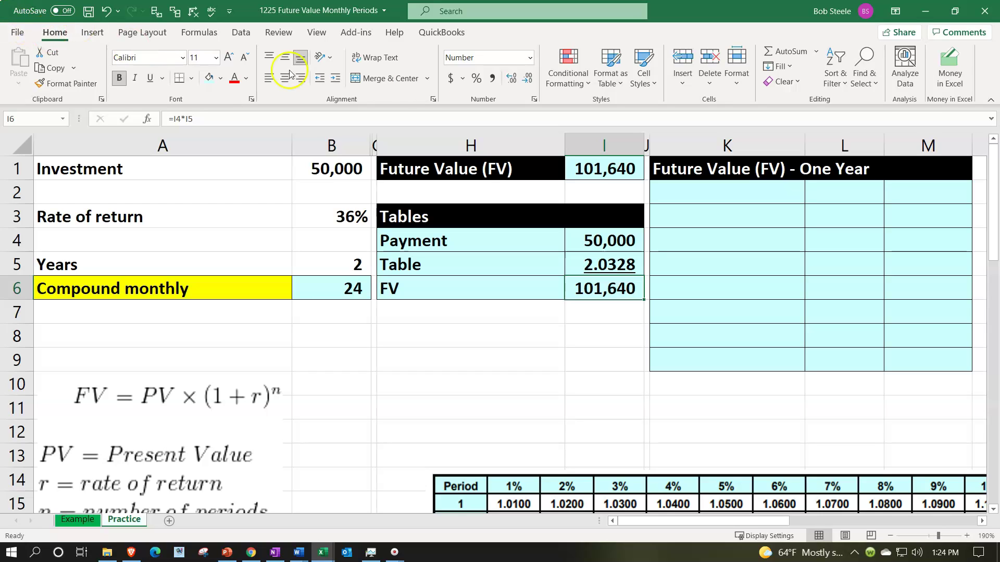
pyautogui.click(511, 79)
pyautogui.click(511, 78)
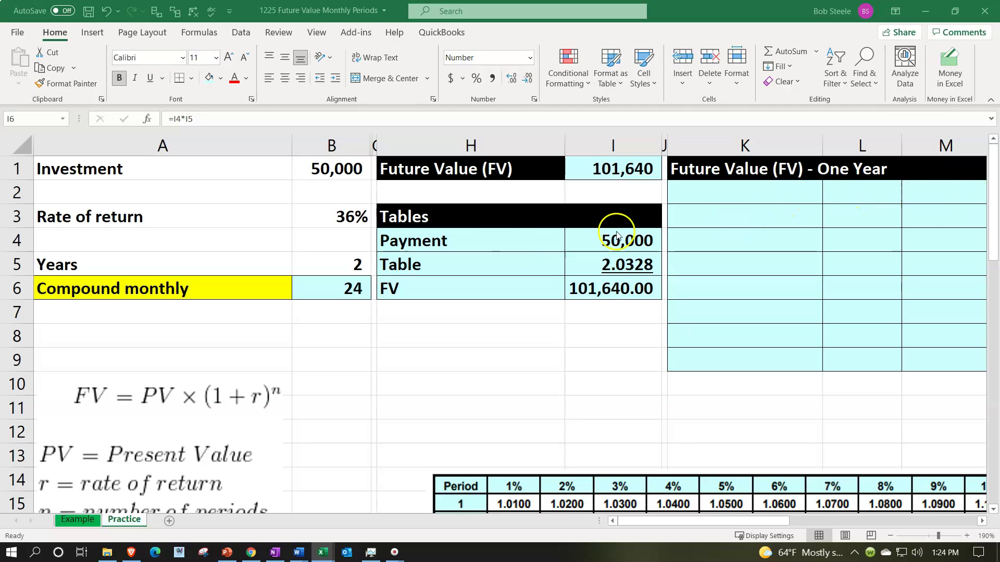
# Step: Move the future value formula picture up to just below the Compound monthly row
pyautogui.click(159, 428)
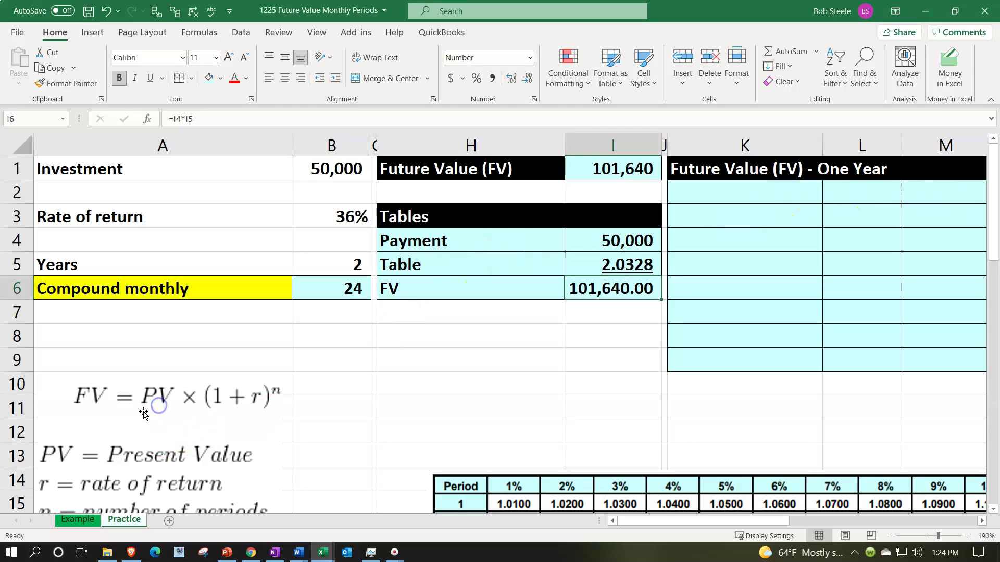
pyautogui.moveTo(152, 413); pyautogui.dragTo(149, 355)
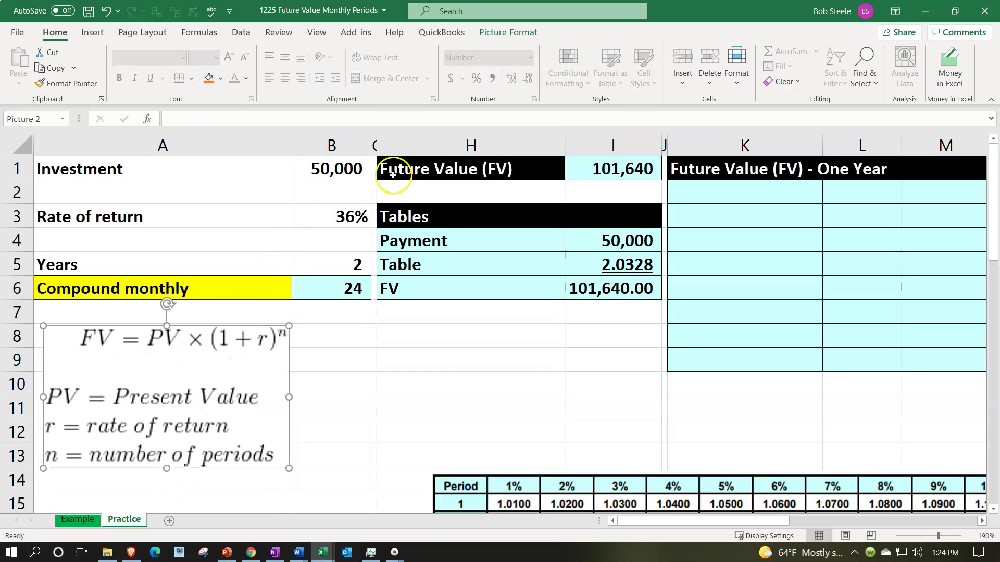
# Step: Hide columns C through I so the one-year future value area sits beside the inputs
pyautogui.click(373, 143)
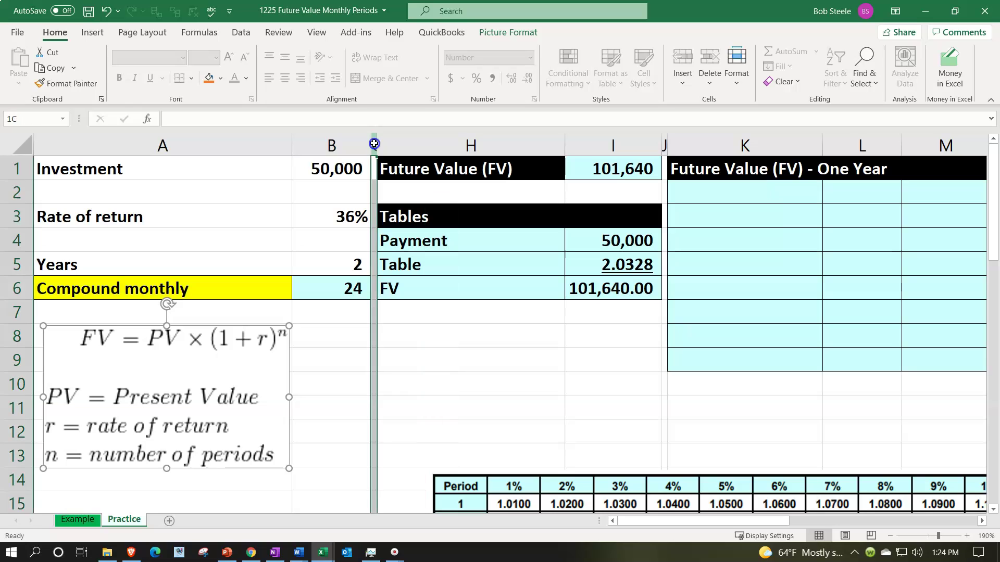
pyautogui.moveTo(374, 143); pyautogui.dragTo(580, 141)
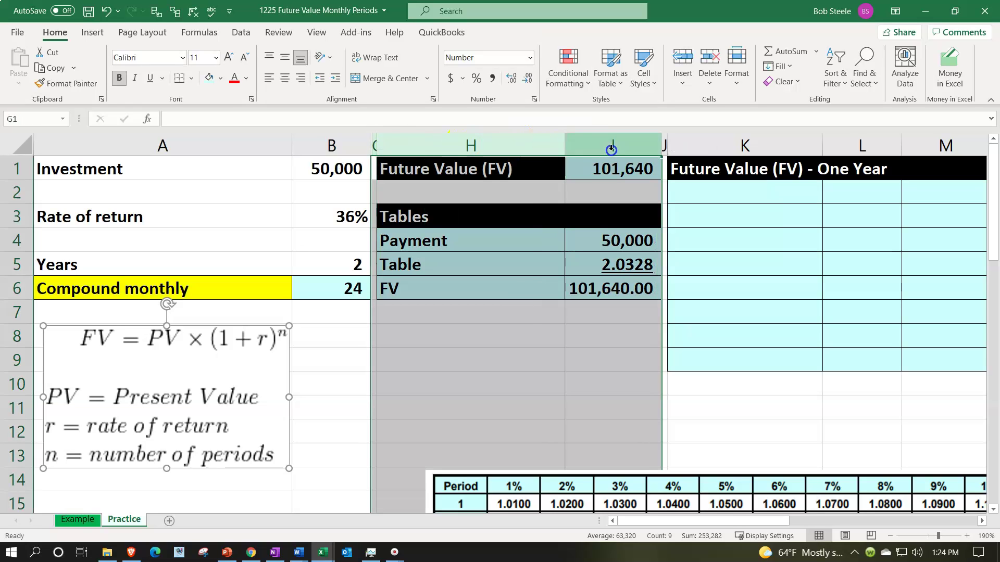
pyautogui.rightClick(510, 328)
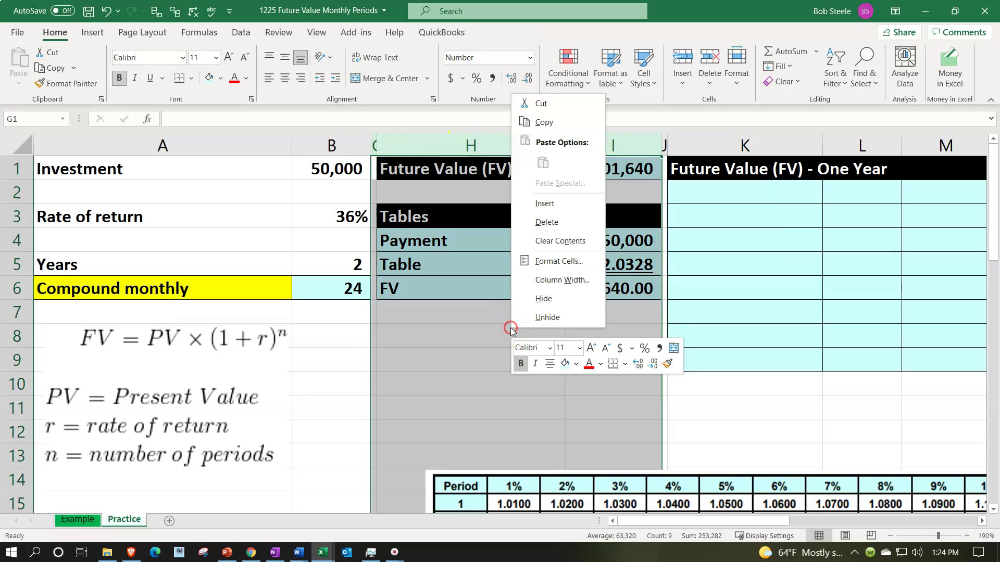
pyautogui.click(546, 296)
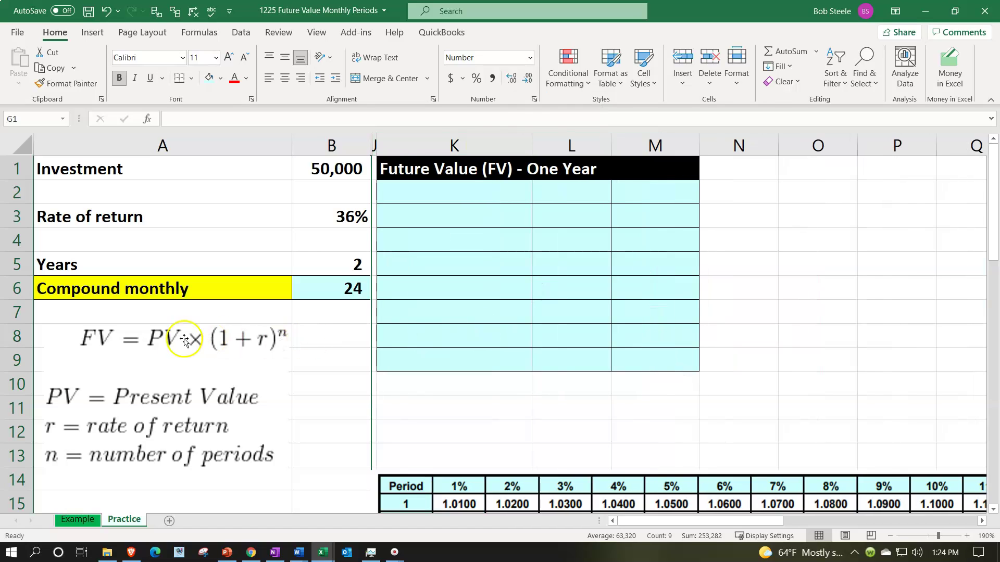
pyautogui.click(168, 344)
pyautogui.click(168, 365)
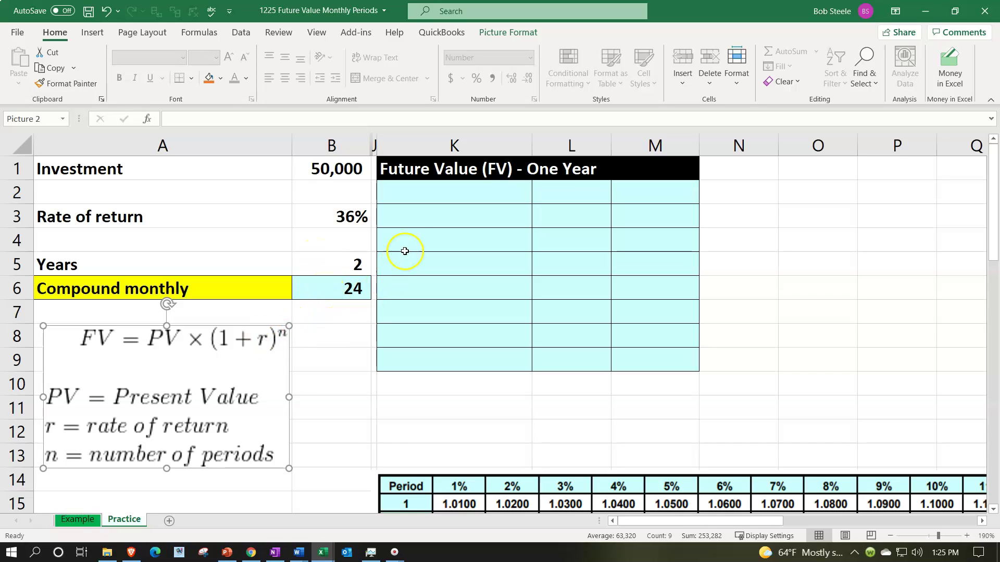
# Step: Label K2 as Present value (PV) and link M2 to the investment with =B1
pyautogui.click(423, 184)
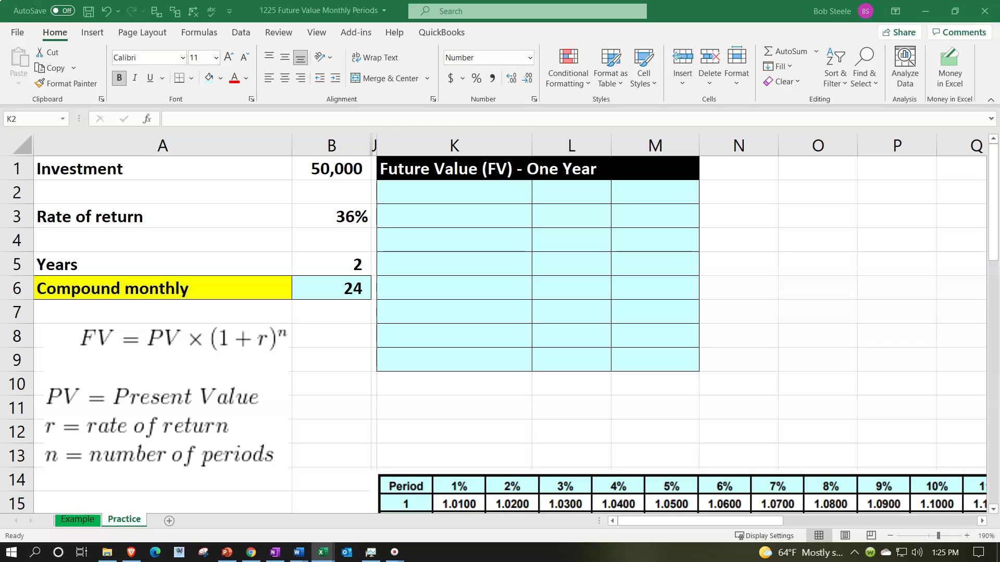
pyautogui.click(464, 186)
pyautogui.write('Present value (PV)')
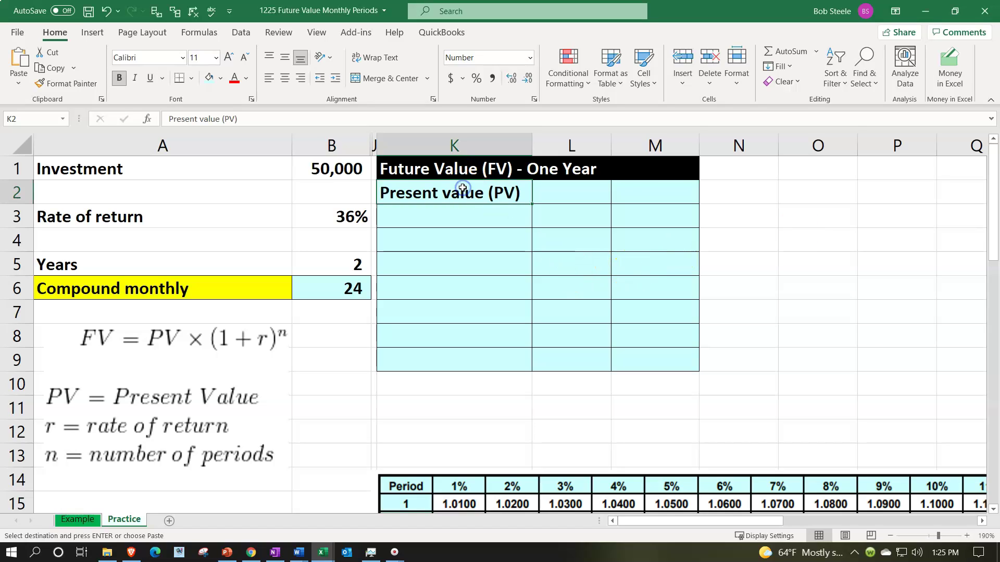
pyautogui.press('Right')
pyautogui.press('Right')
pyautogui.write('=')
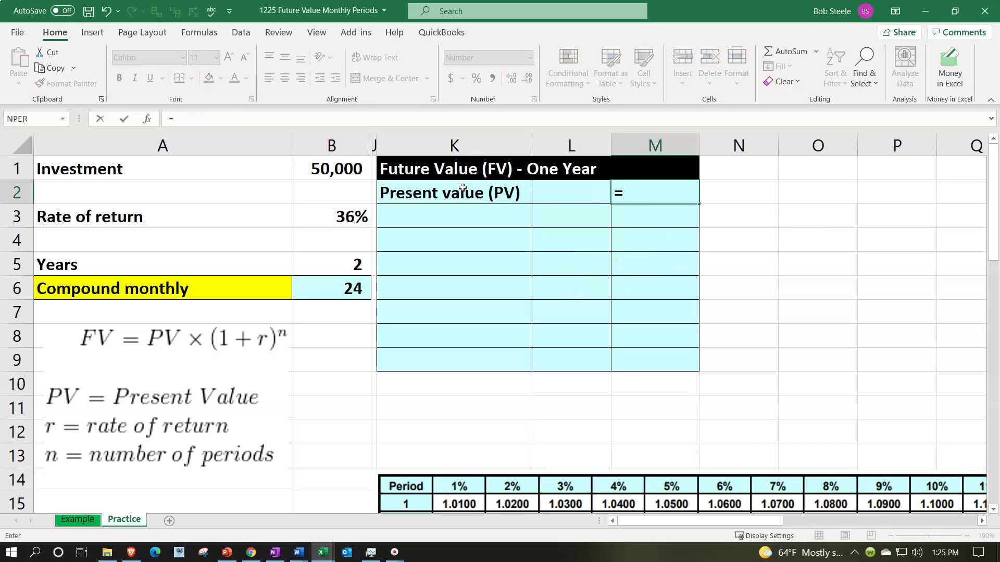
pyautogui.press('Left')
pyautogui.press('Left')
pyautogui.press('Left')
pyautogui.press('Left')
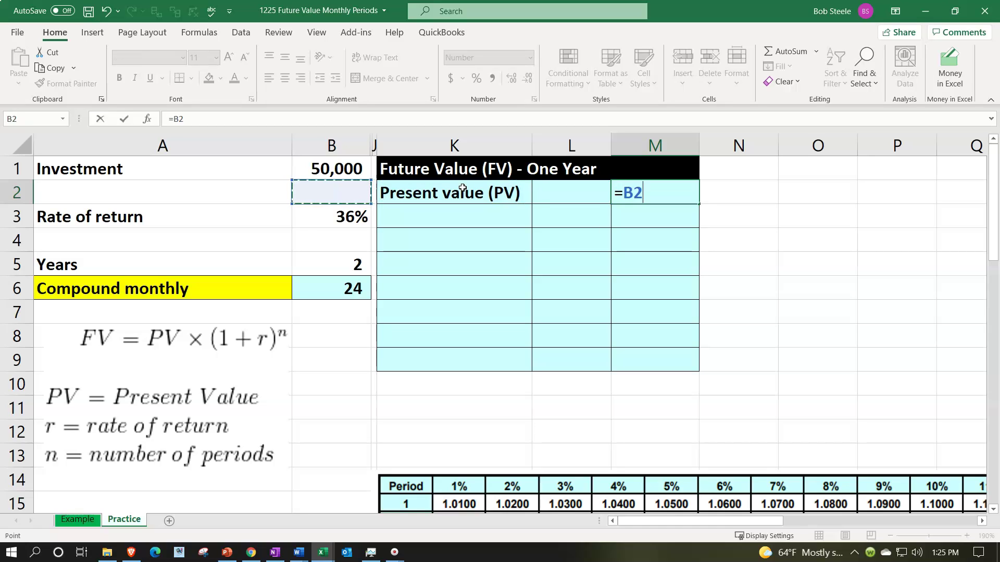
pyautogui.press('Up')
pyautogui.press('Return')
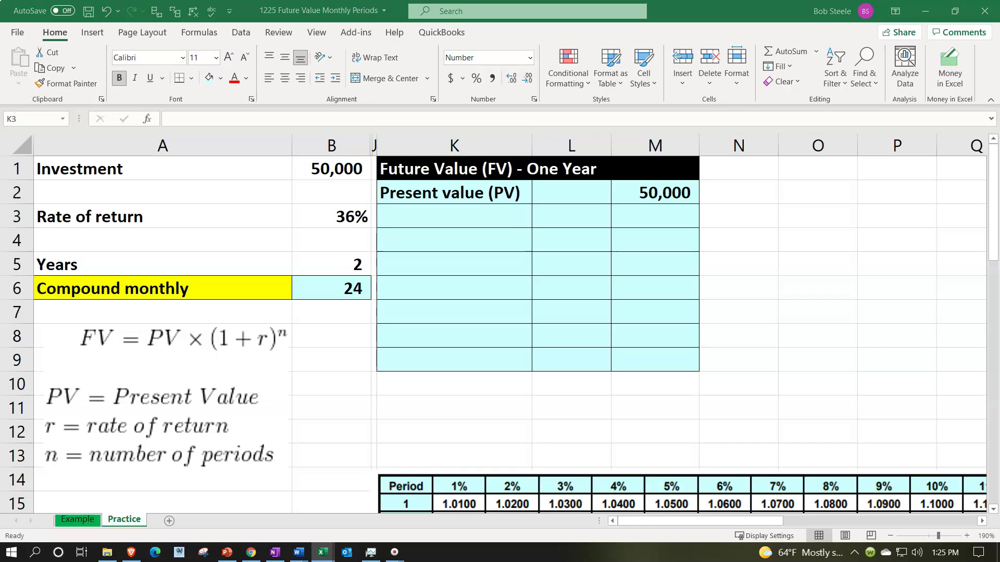
# Step: Enter the heading (1 + Rate)^n (periods): in K3 and the value 1 in L4
pyautogui.click(420, 220)
pyautogui.write('(1 + Rate)^n (periods):')
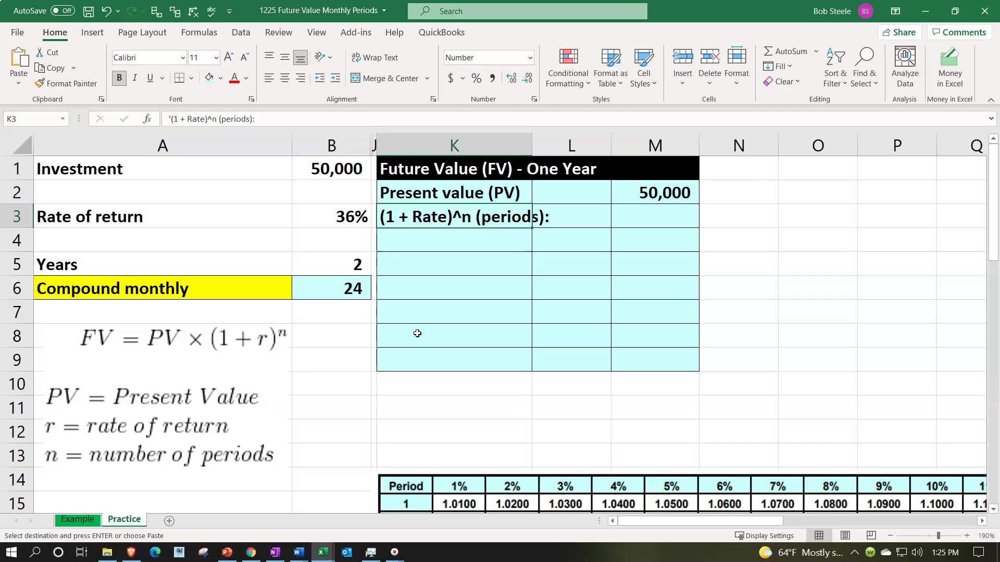
pyautogui.press('Down')
pyautogui.press('Right')
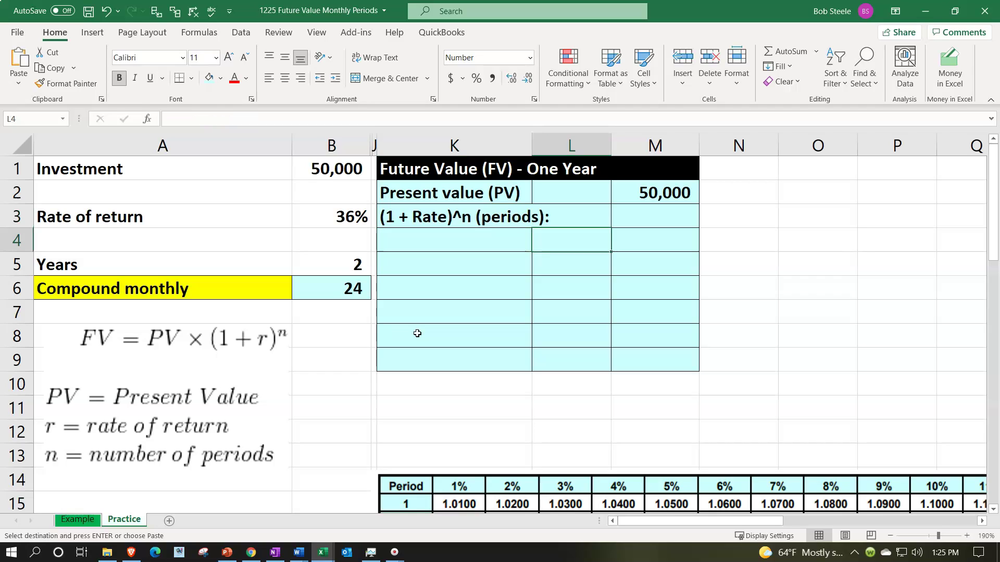
pyautogui.write('1')
pyautogui.press('Return')
# Step: Label K5 as Rate and calculate the monthly rate in L5 by dividing the annual rate of return in B3
pyautogui.press('Left')
pyautogui.write('Rate')
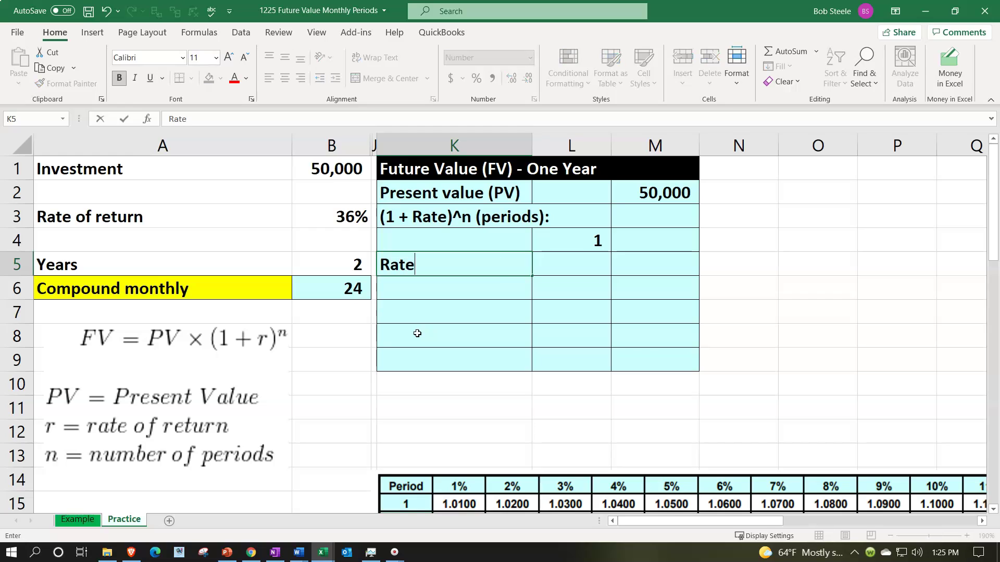
pyautogui.press('Right')
pyautogui.write('=')
pyautogui.press('Left')
pyautogui.press('Left')
pyautogui.press('Left')
pyautogui.press('Up')
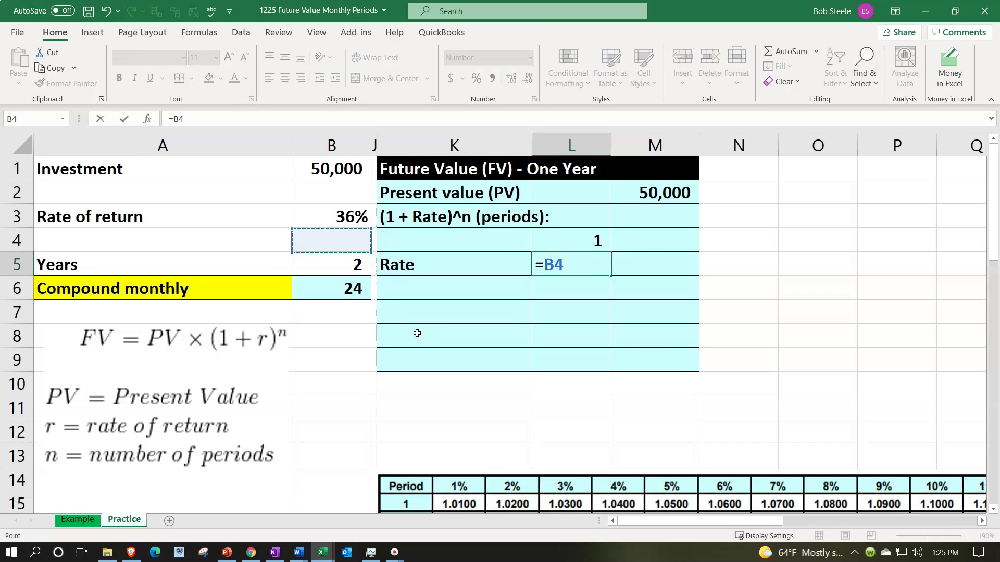
pyautogui.press('Up')
pyautogui.write('/')
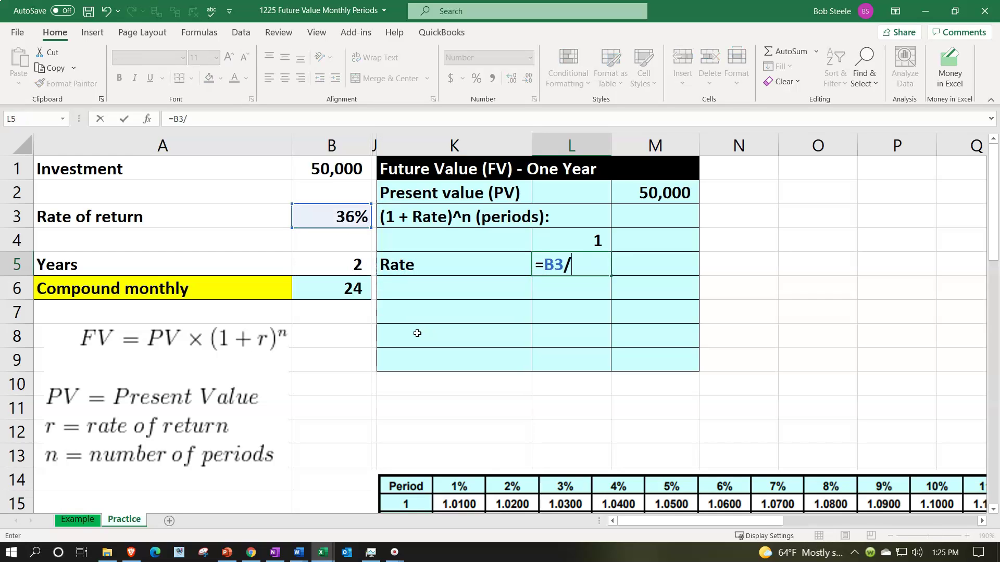
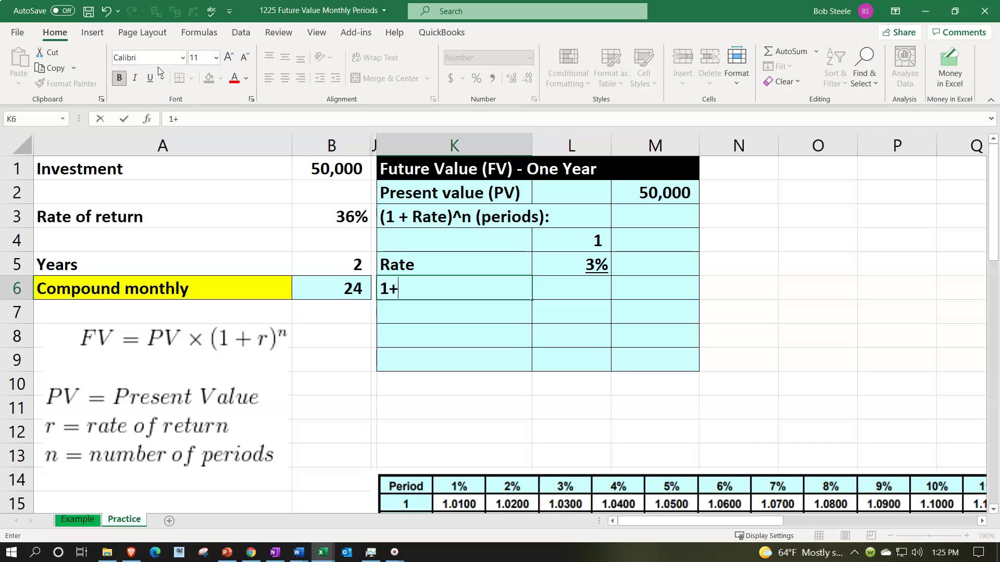
# Step: Label K6 as 1+rate and add the two values above in L6 with =SUM(L4:L5)
pyautogui.write('rate')
pyautogui.press('Tab')
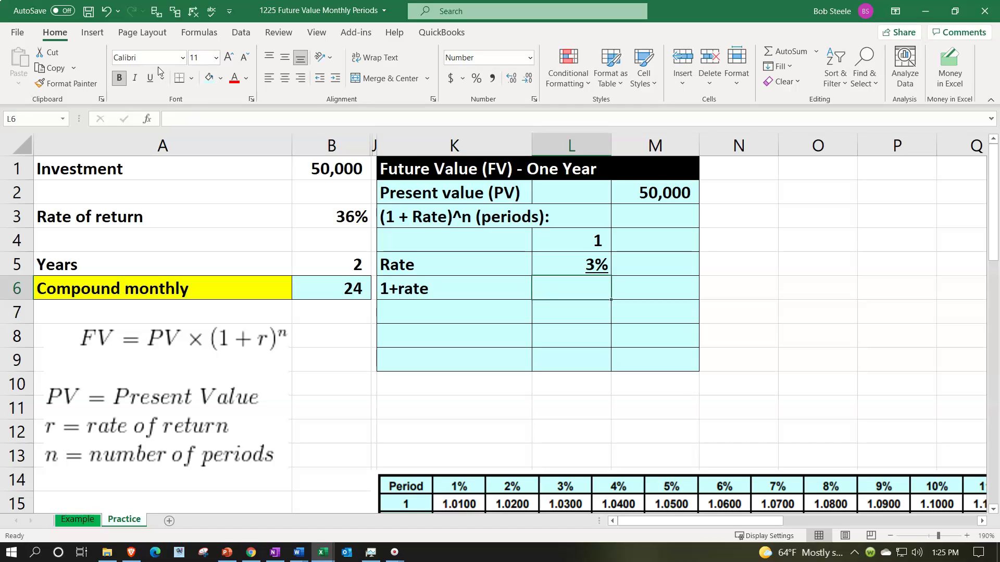
pyautogui.write('=sum(')
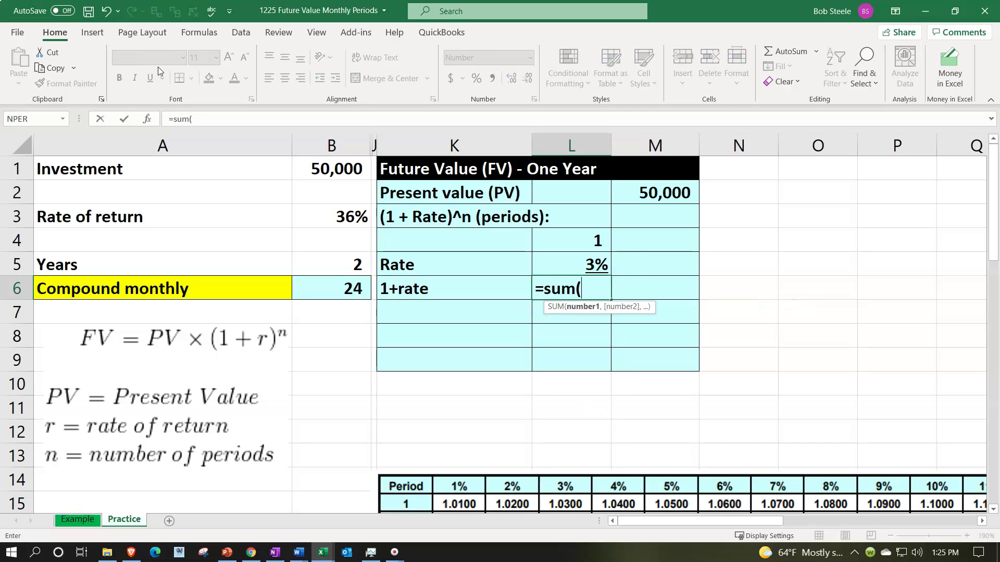
pyautogui.press('Up')
pyautogui.hotkey('shift', 'Up')
pyautogui.press('Return')
# Step: Try two decimal places on the 1+rate sum in L6, and format the cell as a percentage
pyautogui.press('Up')
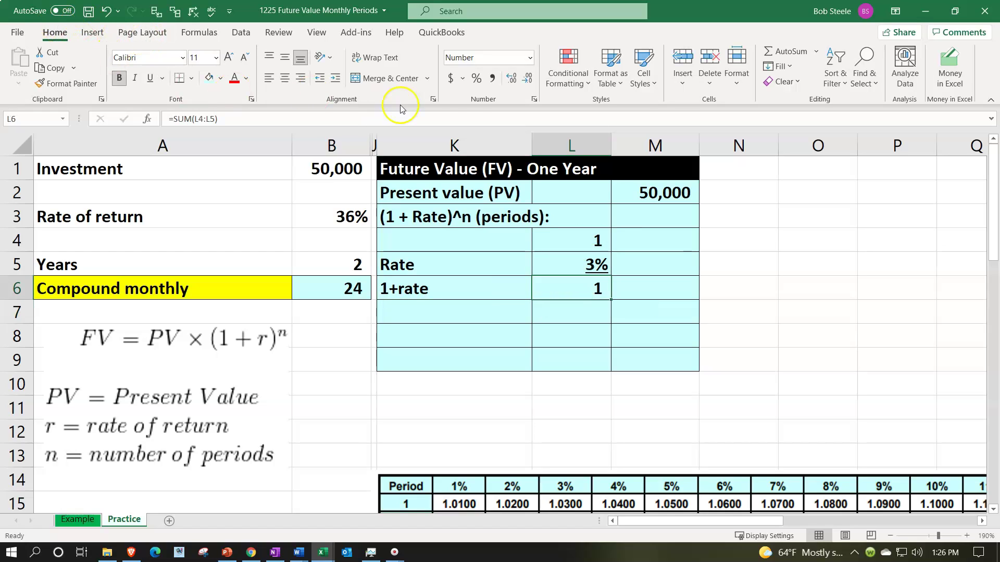
pyautogui.click(512, 78)
pyautogui.click(512, 78)
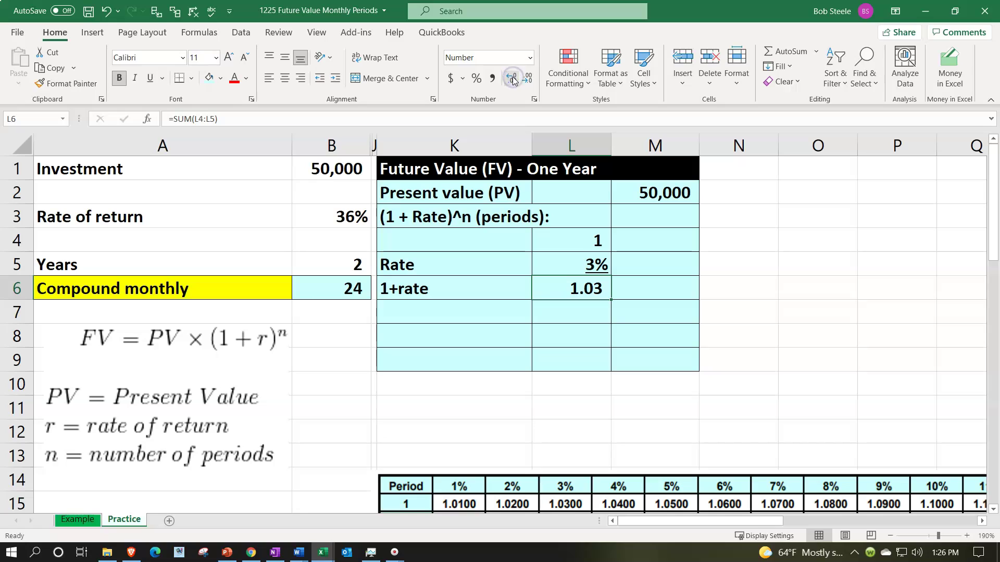
pyautogui.click(477, 78)
# Step: Label K7 as To n (periods) and link L7 to the number of monthly periods with =B6
pyautogui.press('Down')
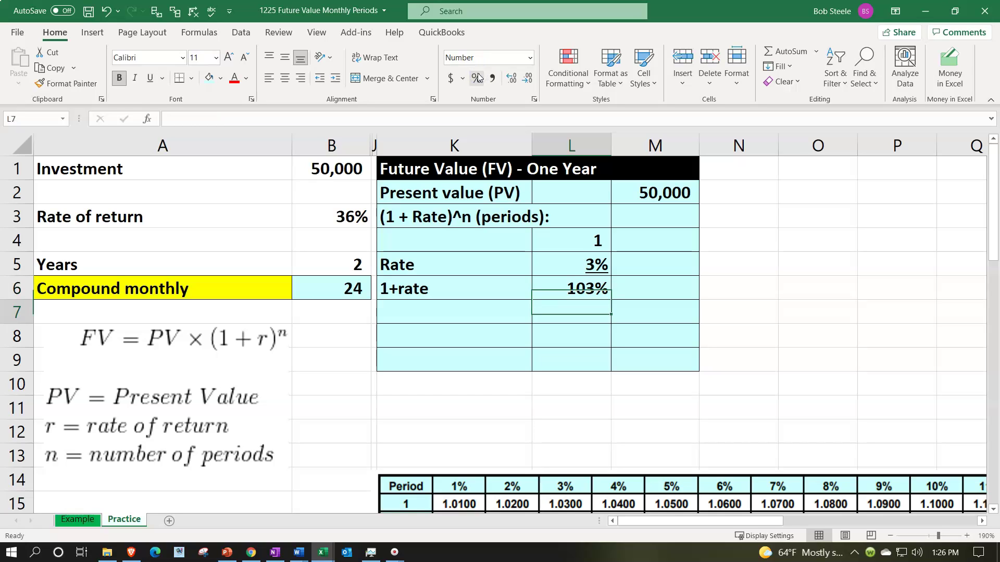
pyautogui.press('Left')
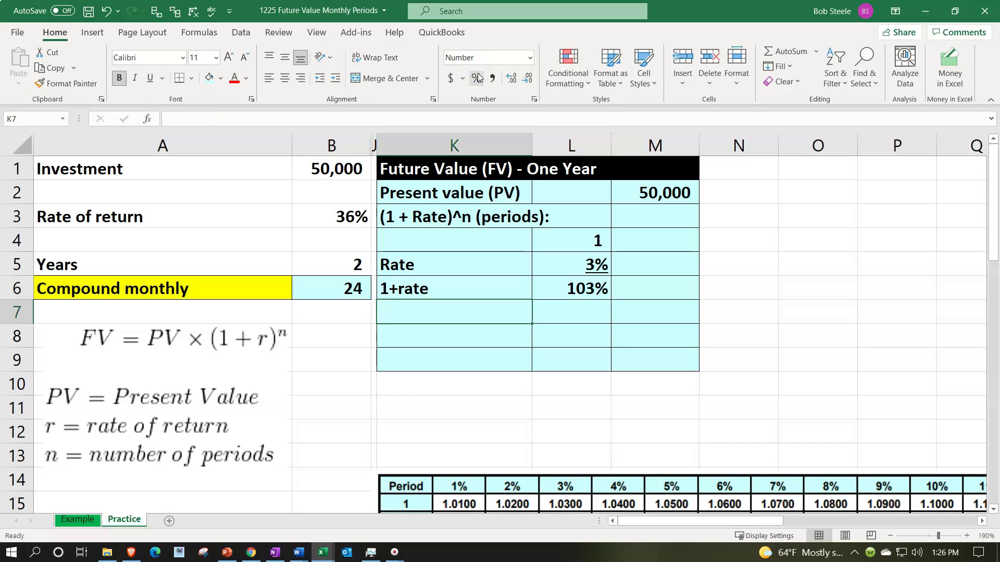
pyautogui.write('To')
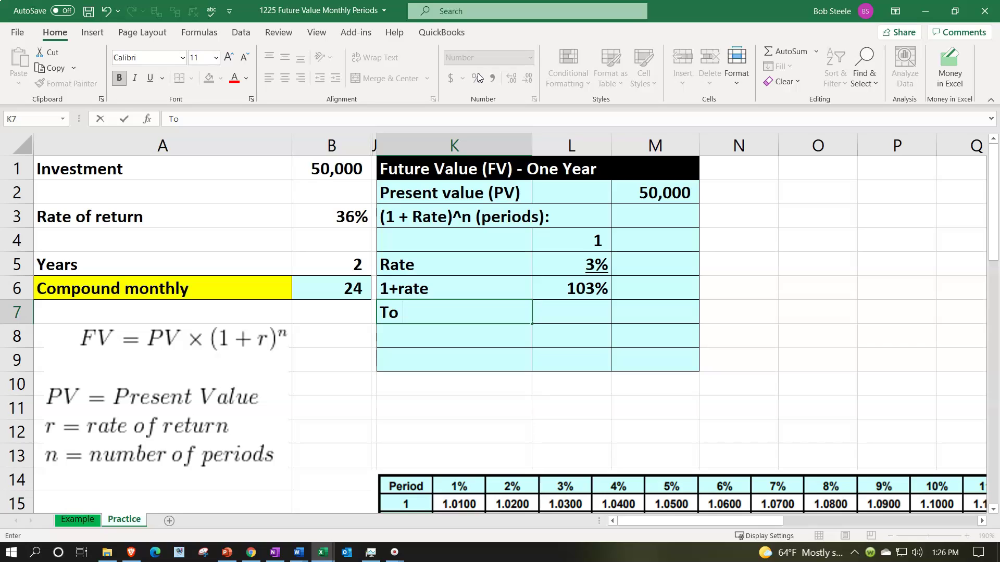
pyautogui.write(' n (periods')
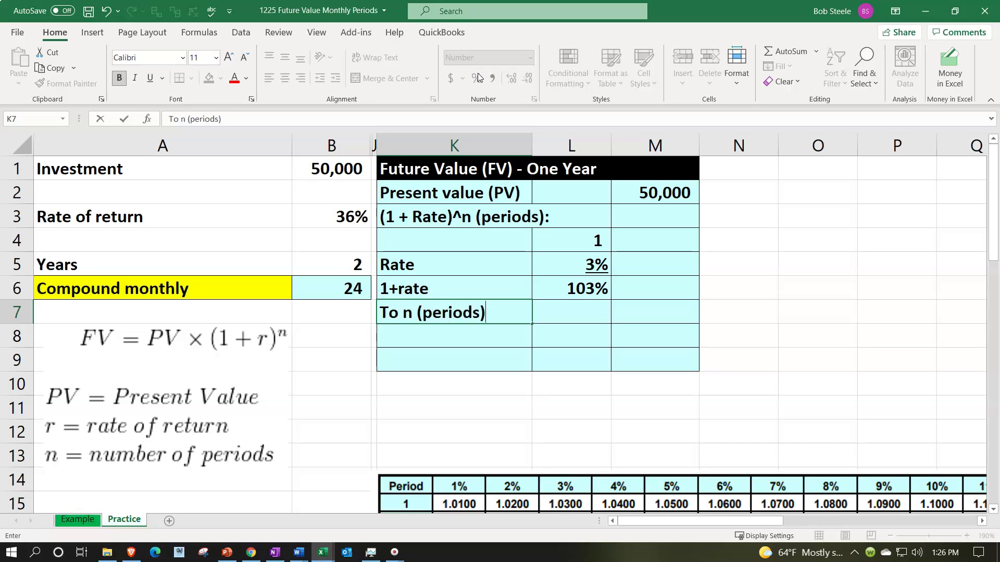
pyautogui.press('Tab')
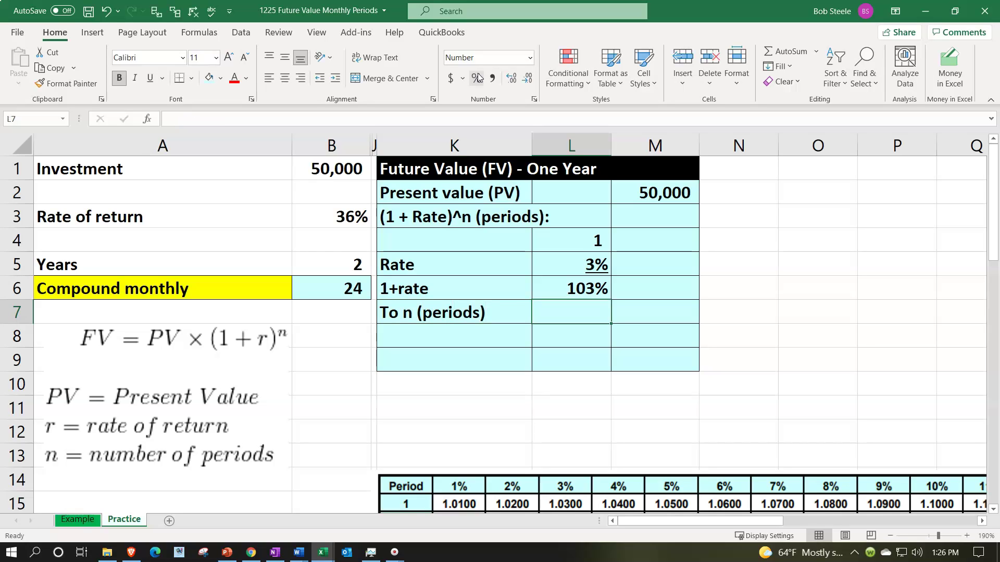
pyautogui.write('=')
pyautogui.press('Left')
pyautogui.press('Left')
pyautogui.press('Left')
pyautogui.press('Up')
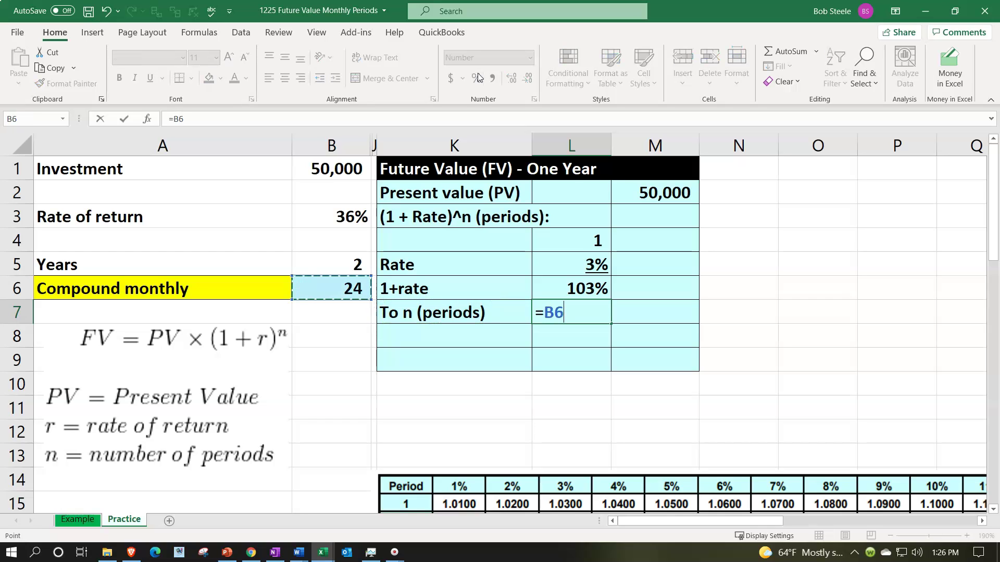
pyautogui.press('Return')
pyautogui.press('Up')
pyautogui.press('Right')
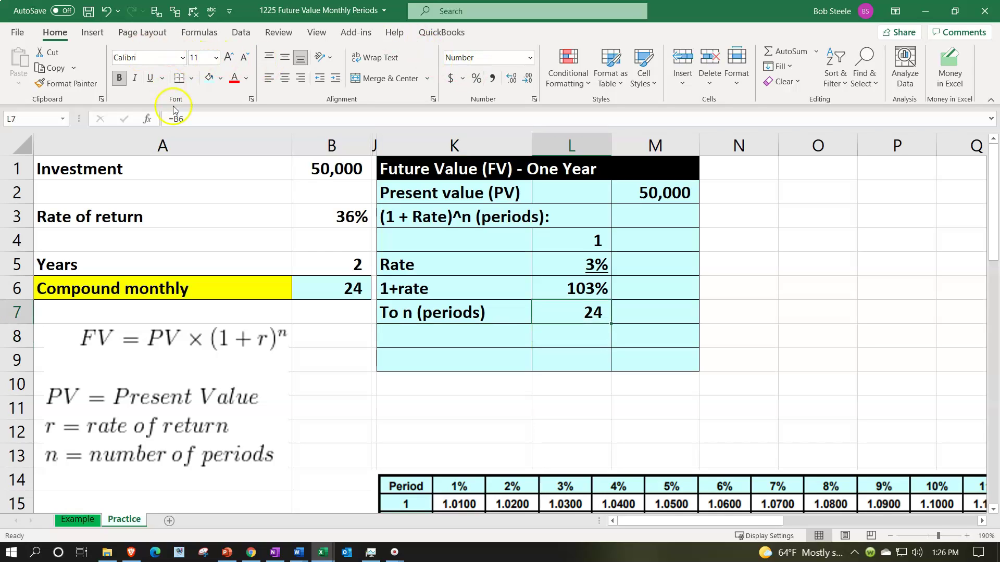
# Step: Underline the number of periods in L7 and label K8 as (1+rate)^n (periods)
pyautogui.click(151, 80)
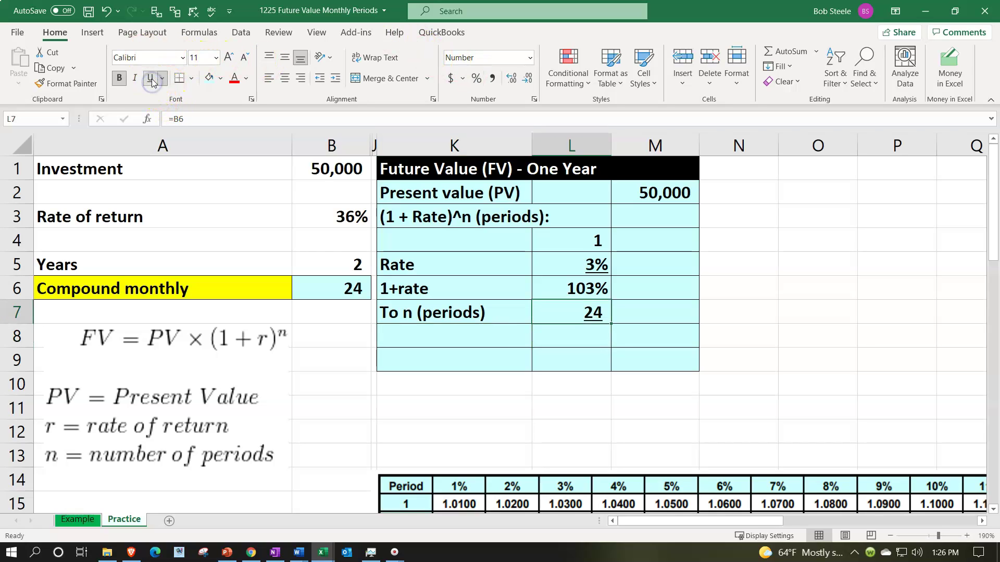
pyautogui.press('Down')
pyautogui.press('Left')
pyautogui.write('(')
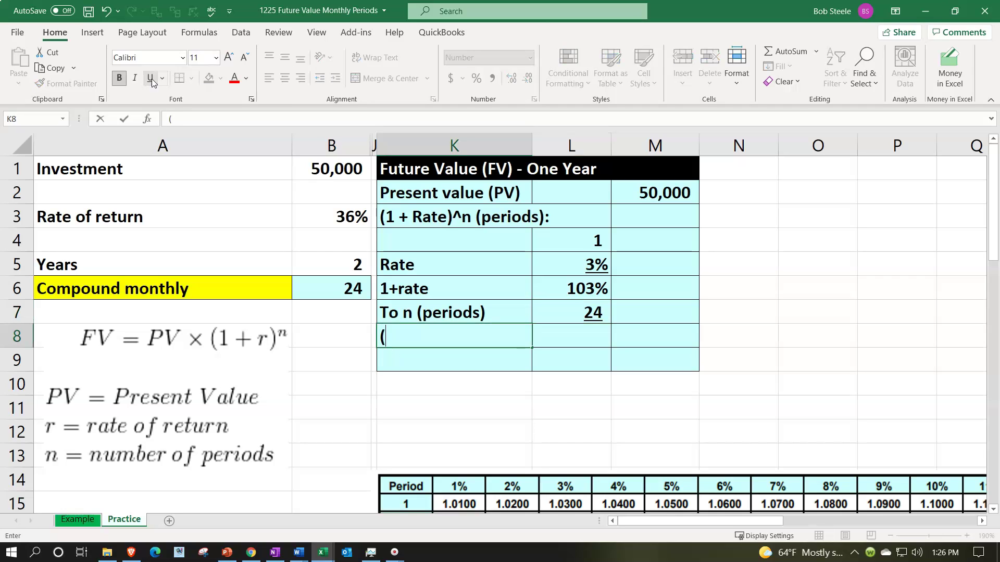
pyautogui.write('1+rate)')
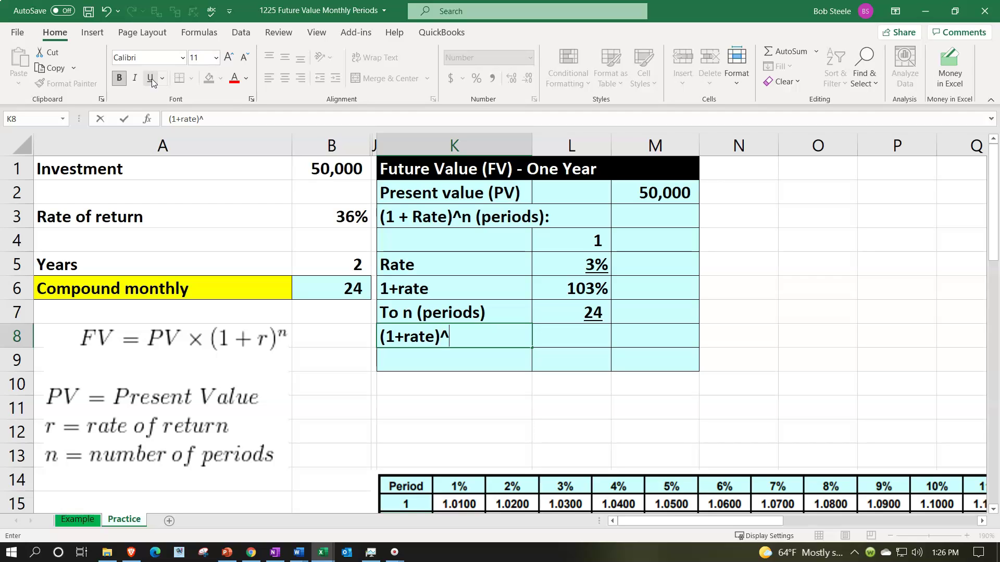
pyautogui.write('^n (pe')
pyautogui.press('BackSpace')
pyautogui.write('periods)')
pyautogui.press('Tab')
pyautogui.press('Tab')
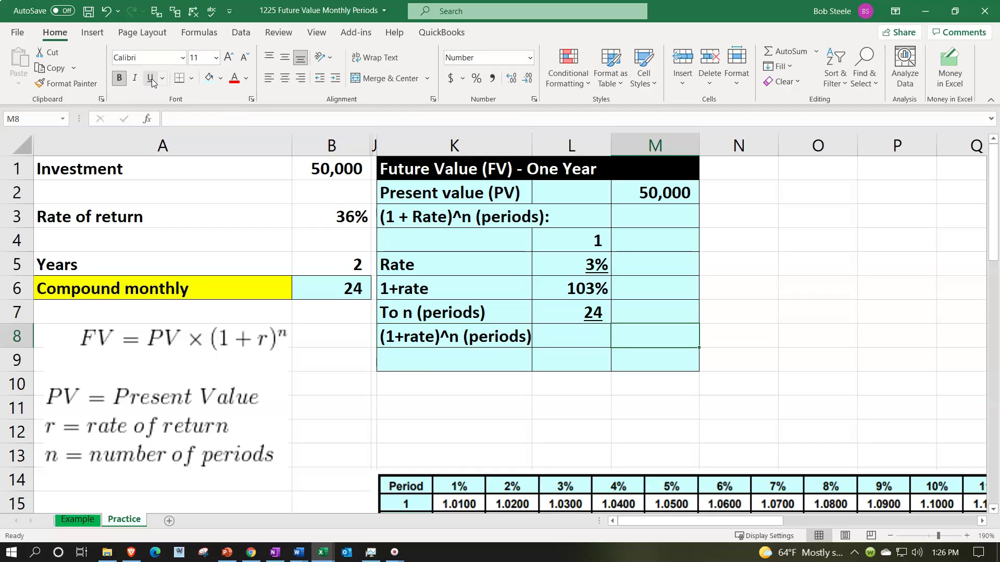
# Step: Raise the 1+rate value to the number of periods in M8 with =L6^L7
pyautogui.write('=')
pyautogui.press('Left')
pyautogui.press('Up')
pyautogui.press('Up')
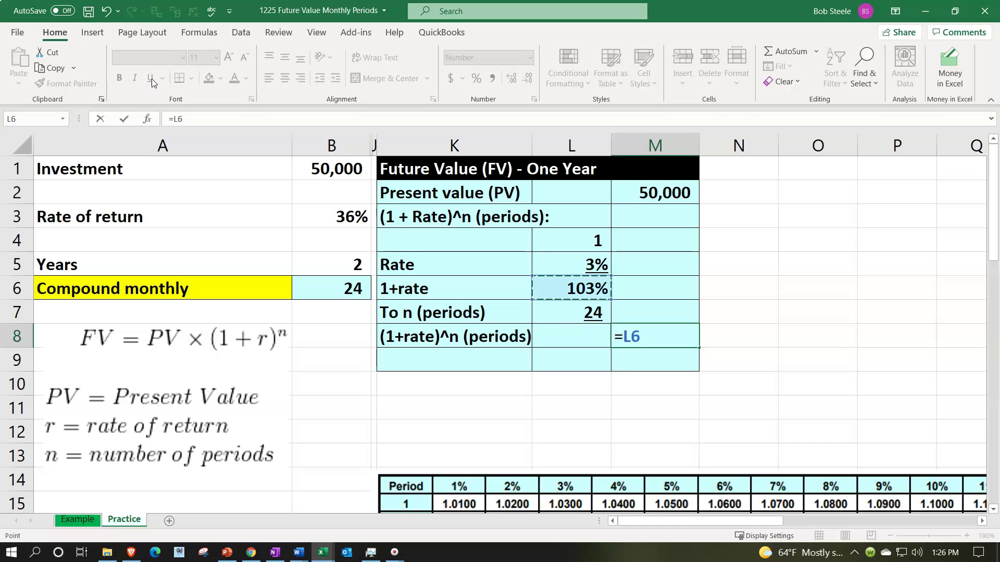
pyautogui.write('^')
pyautogui.press('Left')
pyautogui.press('Up')
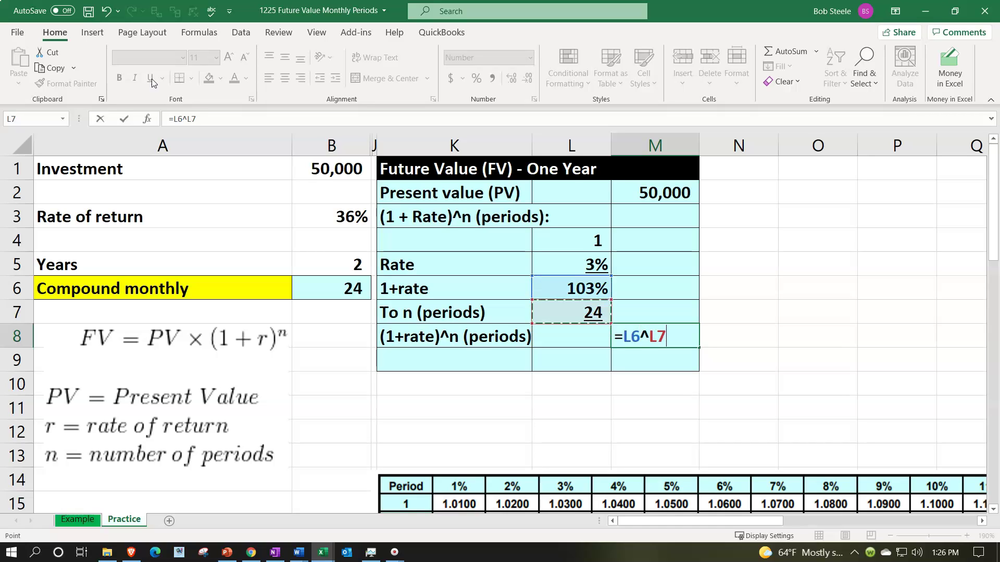
pyautogui.hotkey('ctrl', 'Return')
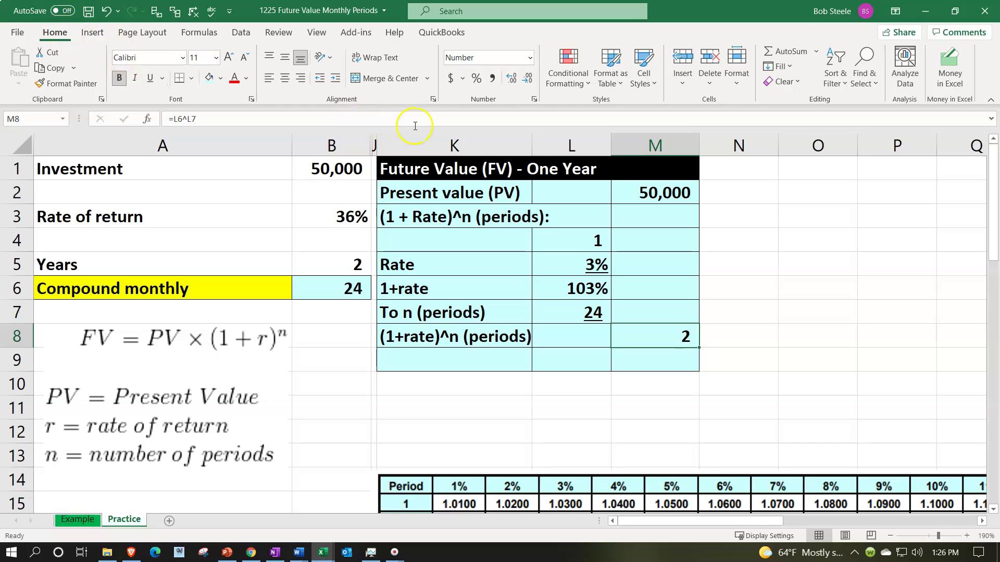
# Step: Show the compounding factor in M8 with six decimal places and underline it
pyautogui.click(513, 77)
pyautogui.click(512, 77)
pyautogui.click(513, 77)
pyautogui.click(513, 77)
pyautogui.click(513, 77)
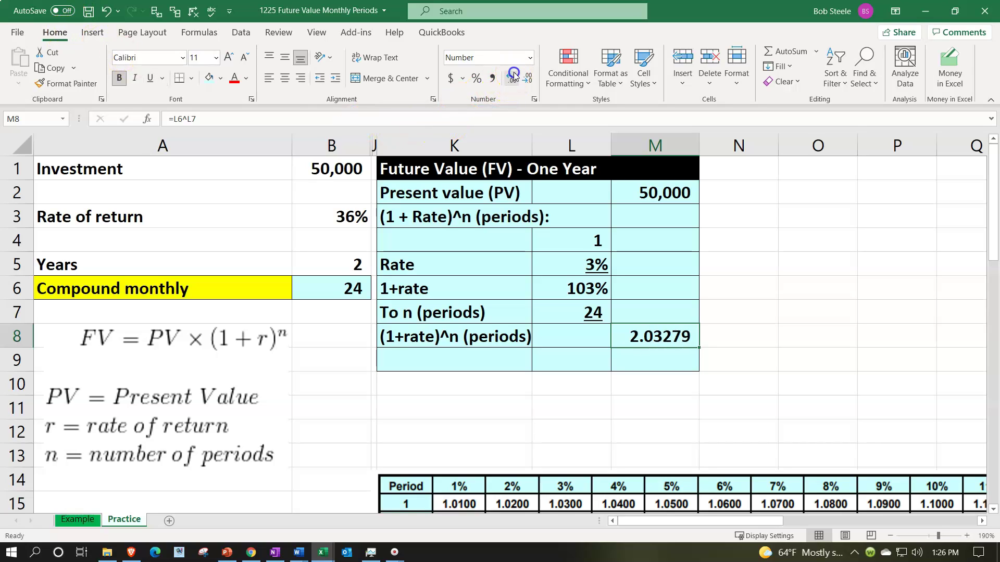
pyautogui.click(513, 76)
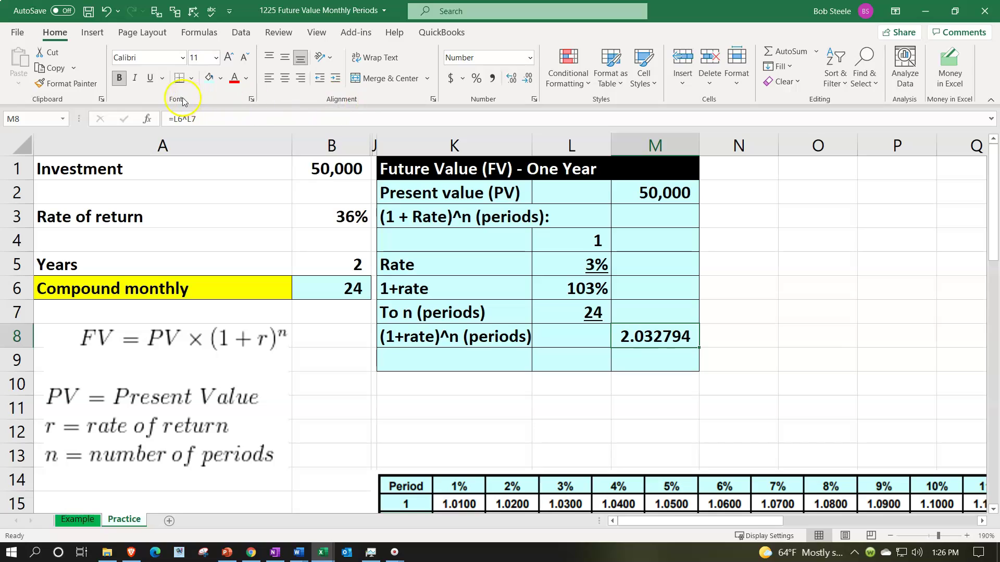
pyautogui.click(151, 79)
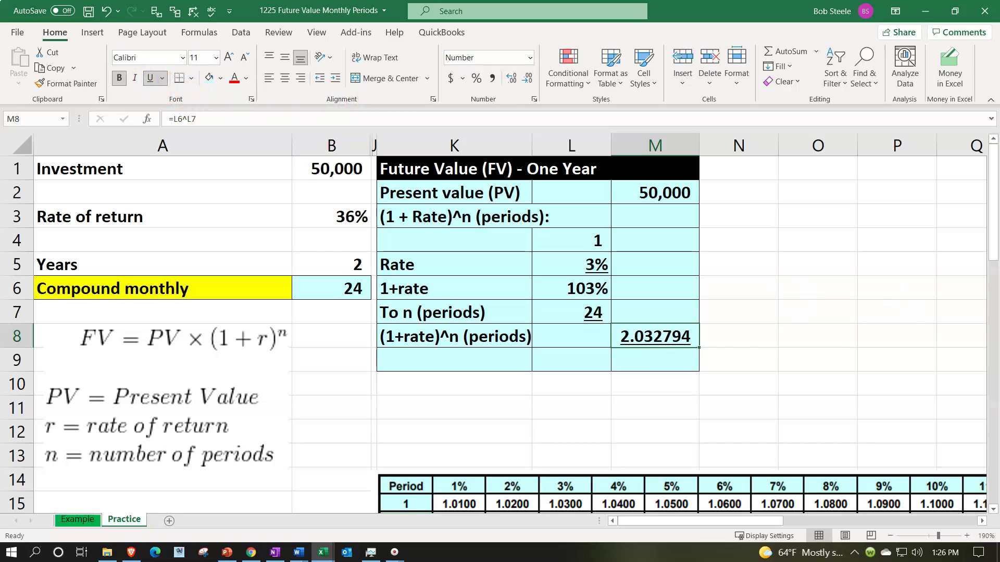
# Step: Label K9 as Future value
pyautogui.click(468, 360)
pyautogui.write('Futrue')
pyautogui.press('BackSpace')
pyautogui.press('BackSpace')
pyautogui.press('BackSpace')
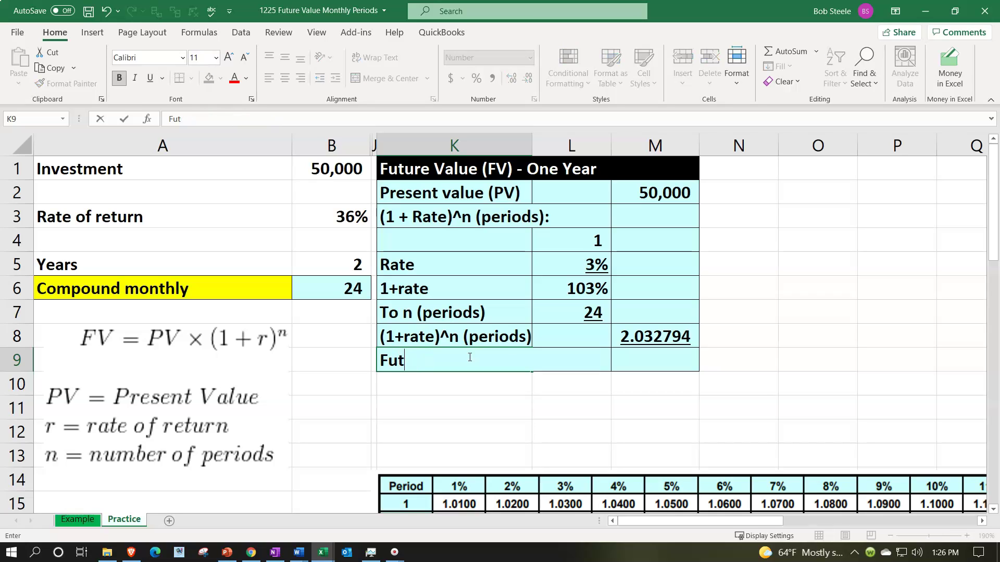
pyautogui.write('ure value')
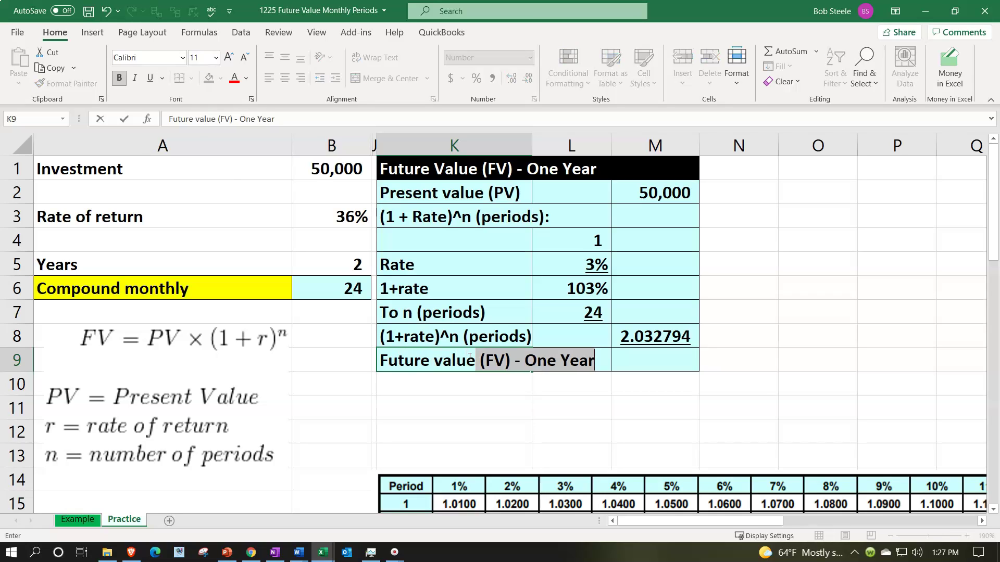
pyautogui.press('BackSpace')
pyautogui.press('Tab')
pyautogui.press('Tab')
# Step: Calculate the future value in M9 by multiplying the present value by the compounding factor with =M2*M8
pyautogui.write('=')
pyautogui.press('Up')
pyautogui.press('Up')
pyautogui.press('Up')
pyautogui.press('Up')
pyautogui.press('Up')
pyautogui.press('Up')
pyautogui.press('Up')
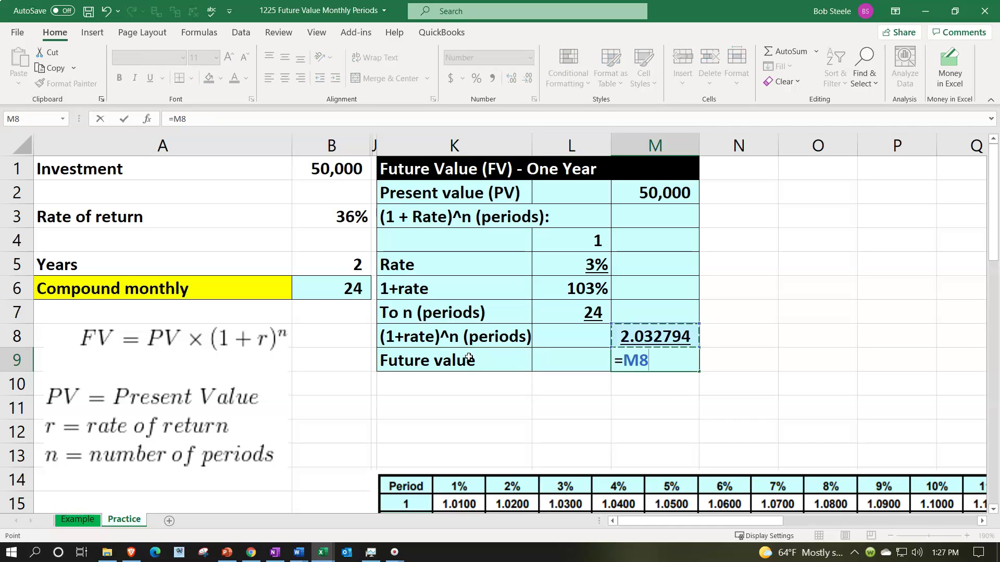
pyautogui.write('*')
pyautogui.press('Up')
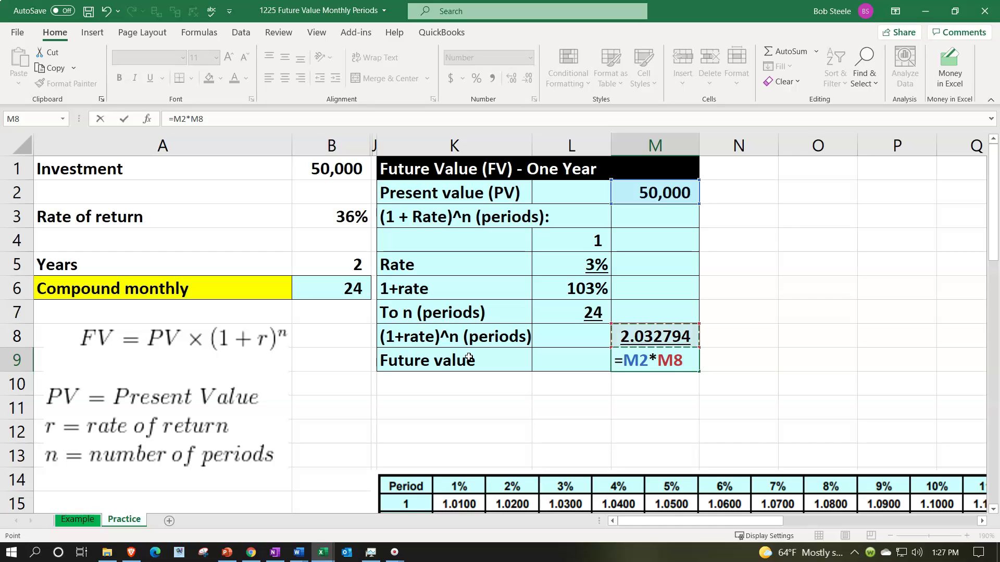
pyautogui.press('Return')
# Step: Show the future value in M9 with two decimal places and widen column M to fit it
pyautogui.press('Up')
pyautogui.press('Up')
pyautogui.press('Right')
pyautogui.press('Right')
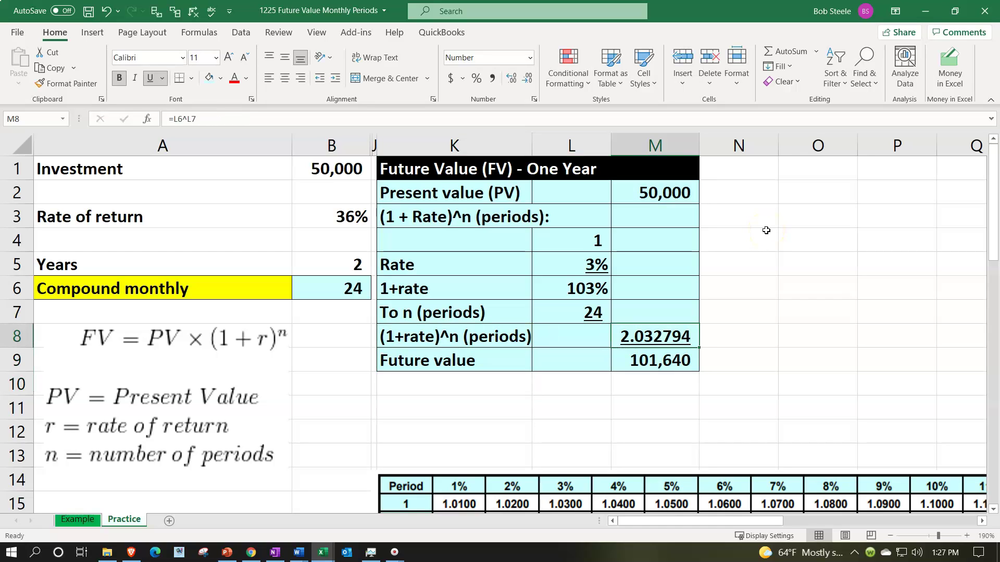
pyautogui.press('Down')
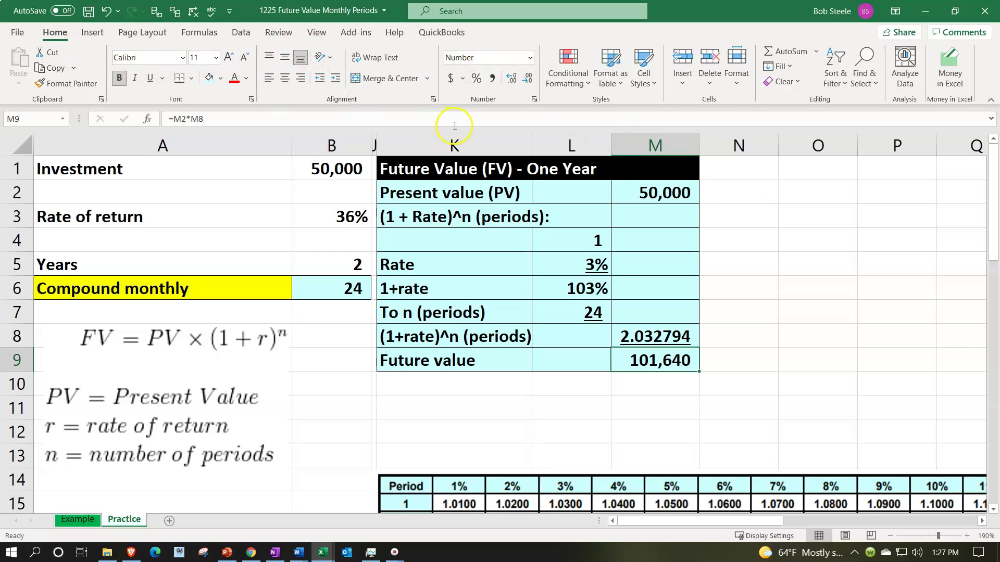
pyautogui.click(511, 79)
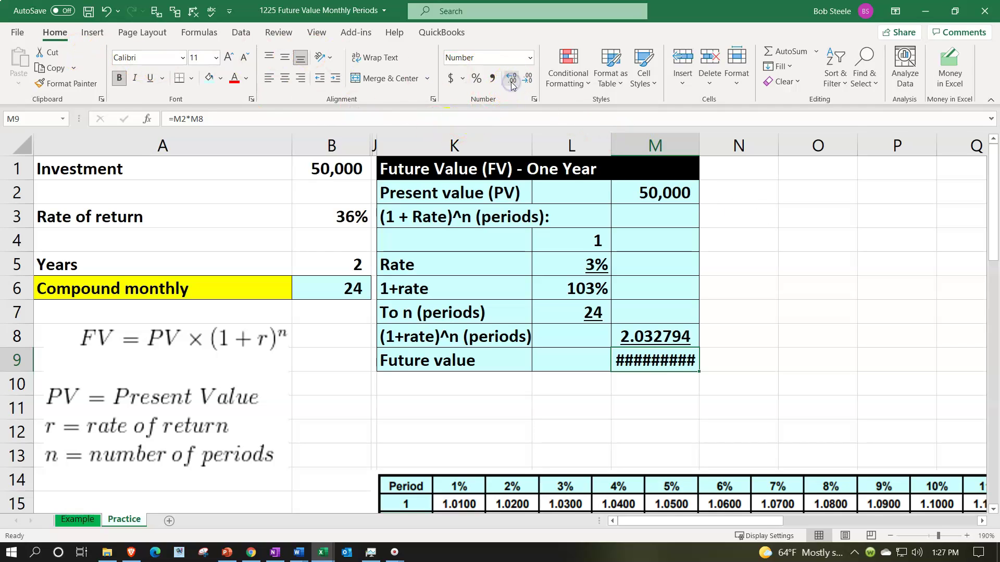
pyautogui.moveTo(699, 144); pyautogui.dragTo(715, 144)
pyautogui.click(561, 394)
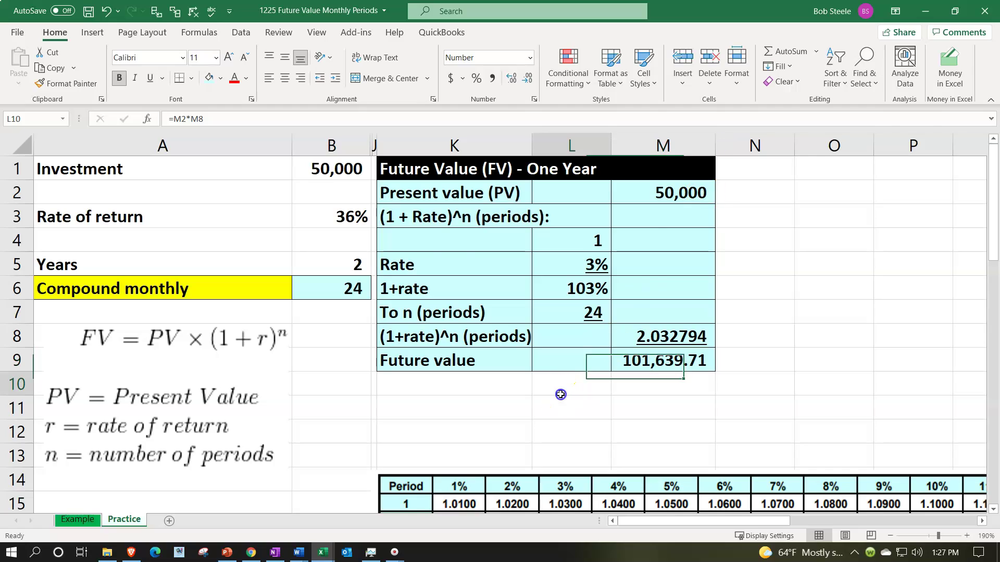
# Step: Indent the labels in K4:K8 one level, and indent the (1+rate)^n (periods) label in K8 one level more
pyautogui.moveTo(434, 241); pyautogui.dragTo(441, 337)
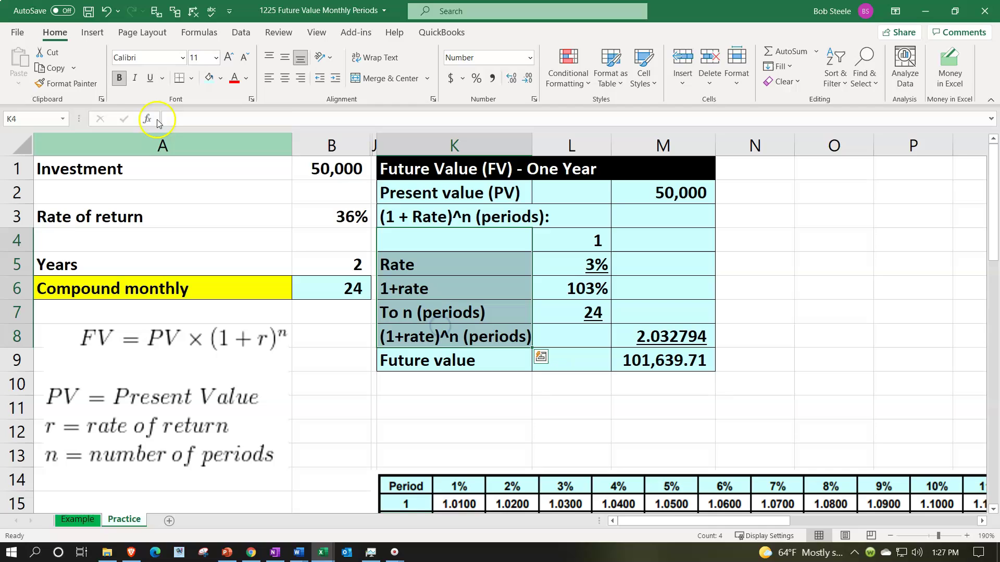
pyautogui.click(335, 78)
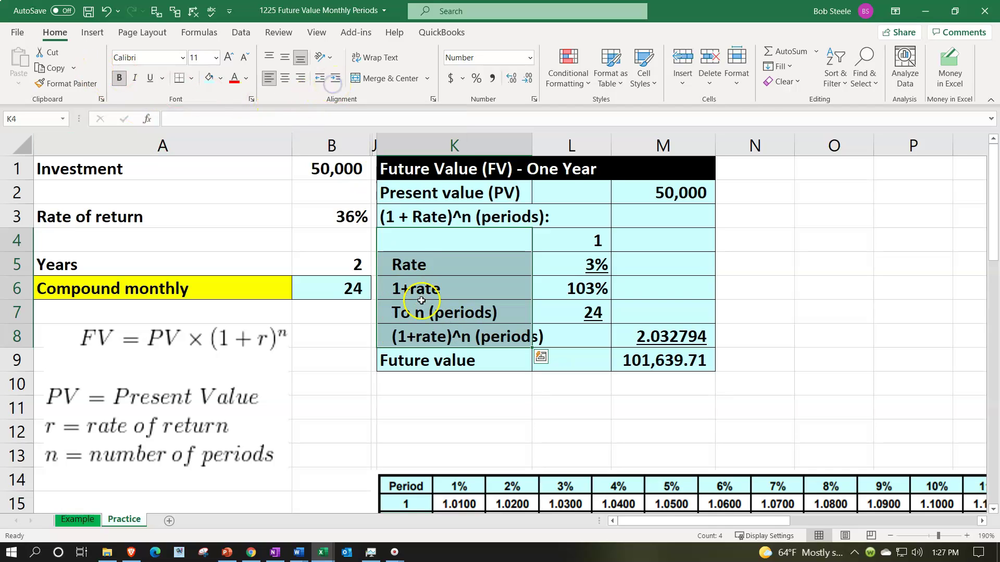
pyautogui.click(439, 341)
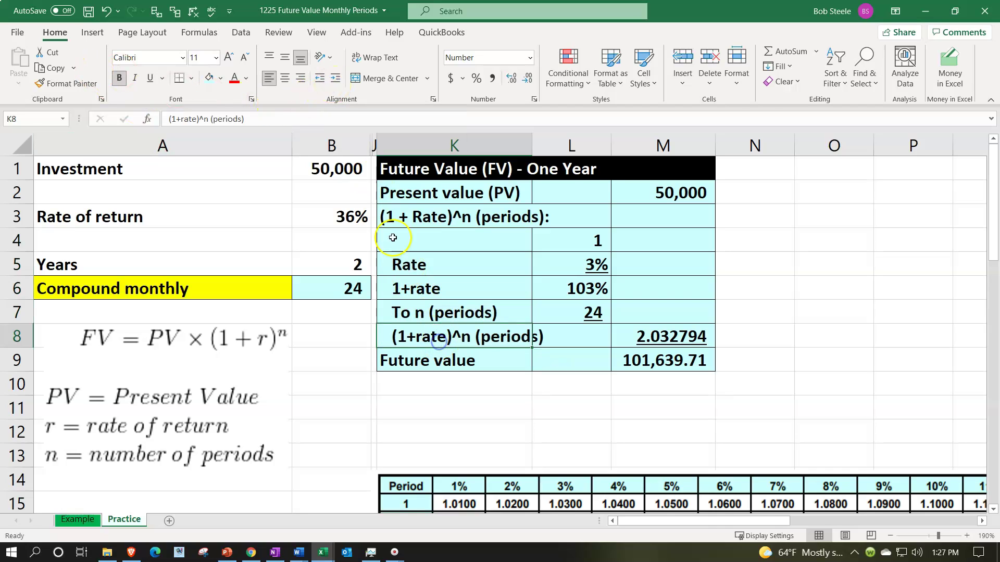
pyautogui.click(335, 78)
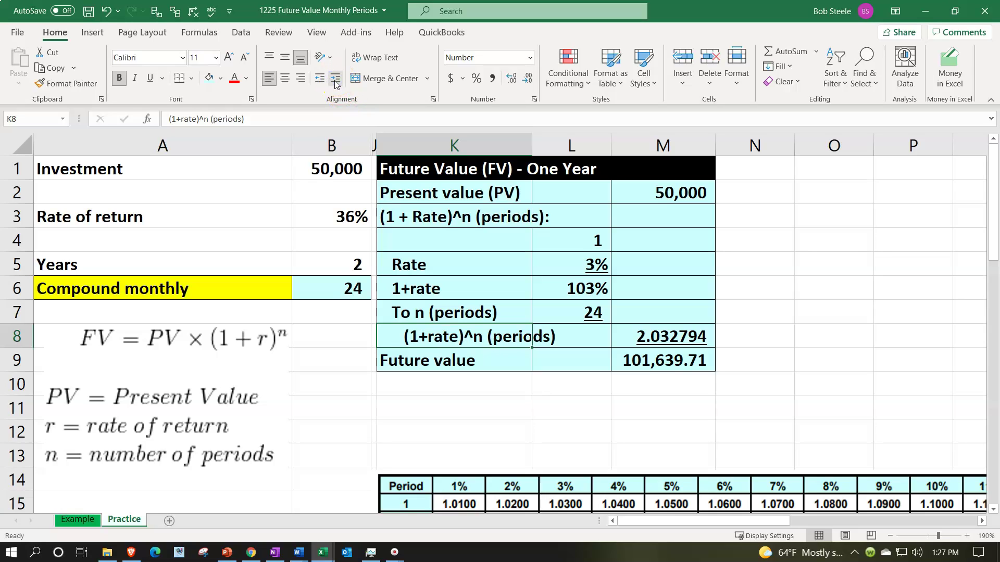
# Step: Unhide the columns between B and K and check the schedule's final investment balance in F26
pyautogui.click(348, 140)
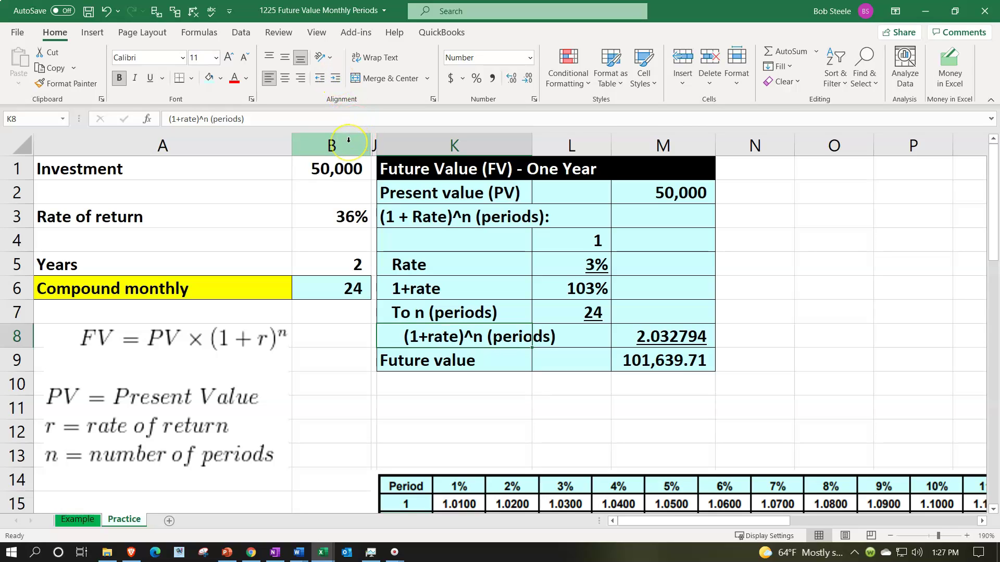
pyautogui.click(349, 140)
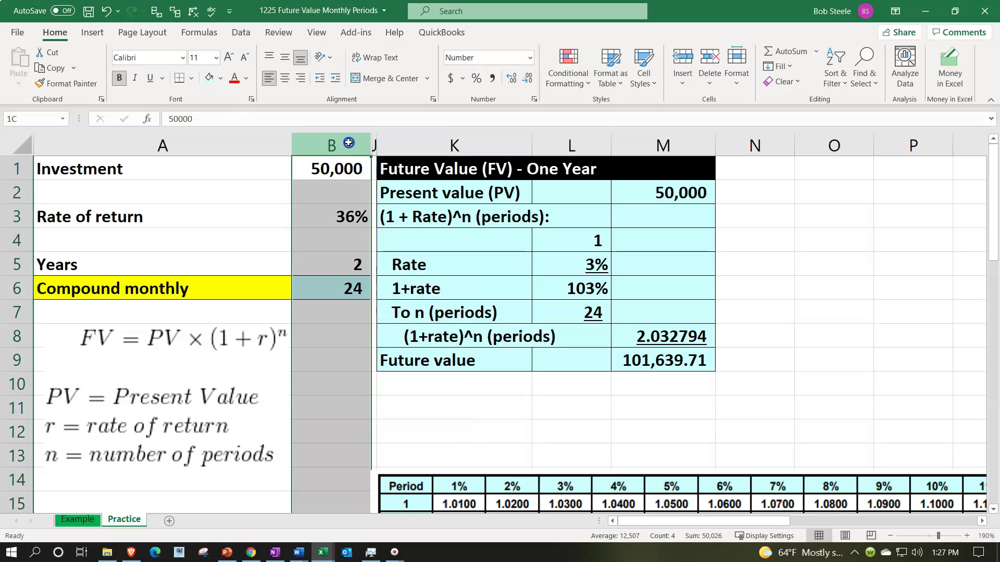
pyautogui.moveTo(348, 143); pyautogui.dragTo(395, 142)
pyautogui.rightClick(432, 221)
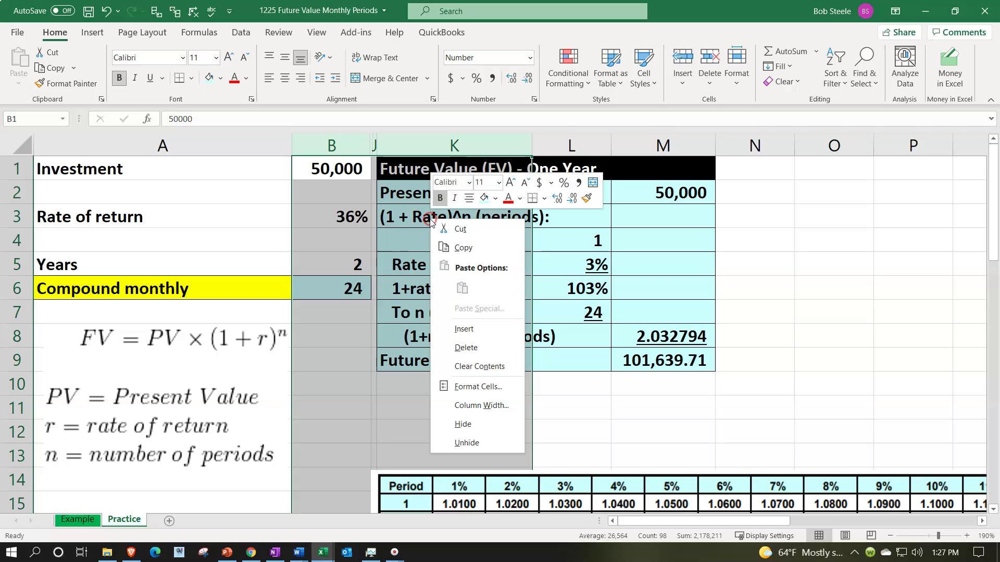
pyautogui.click(467, 443)
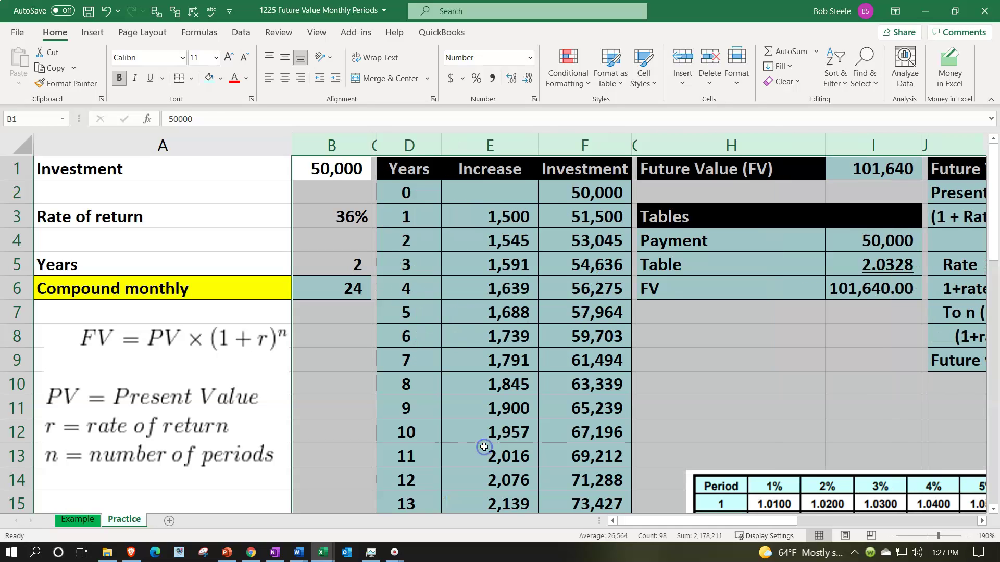
pyautogui.scroll(-4, 482, 266)
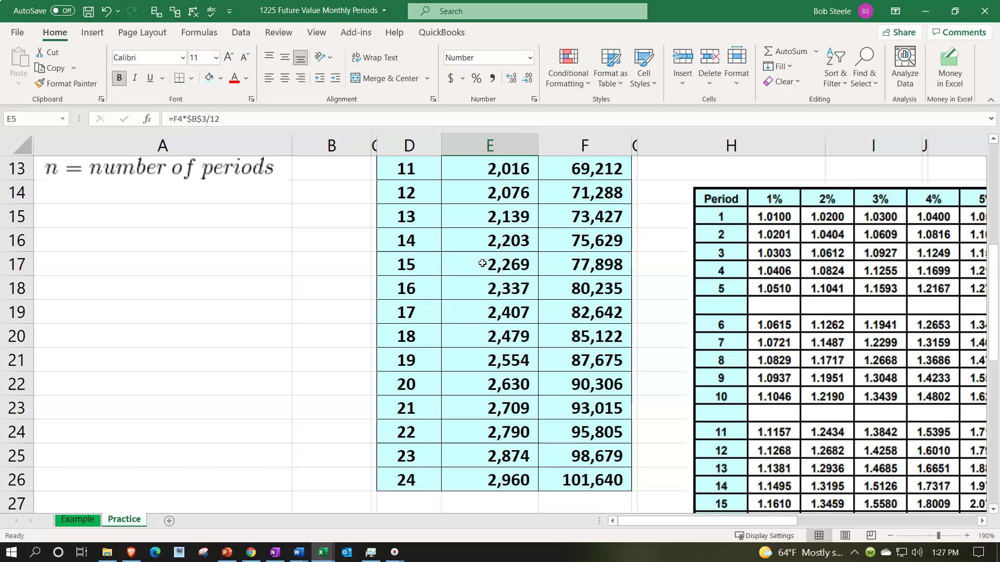
pyautogui.click(587, 482)
pyautogui.scroll(4, 587, 482)
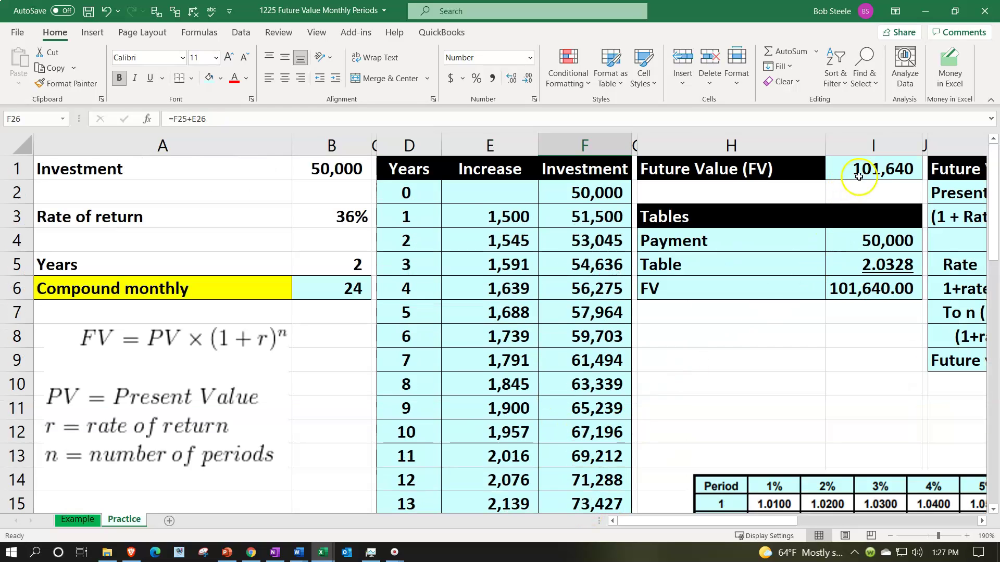
# Step: Show the FV function result in I1 with two decimal places and widen column I slightly
pyautogui.click(862, 170)
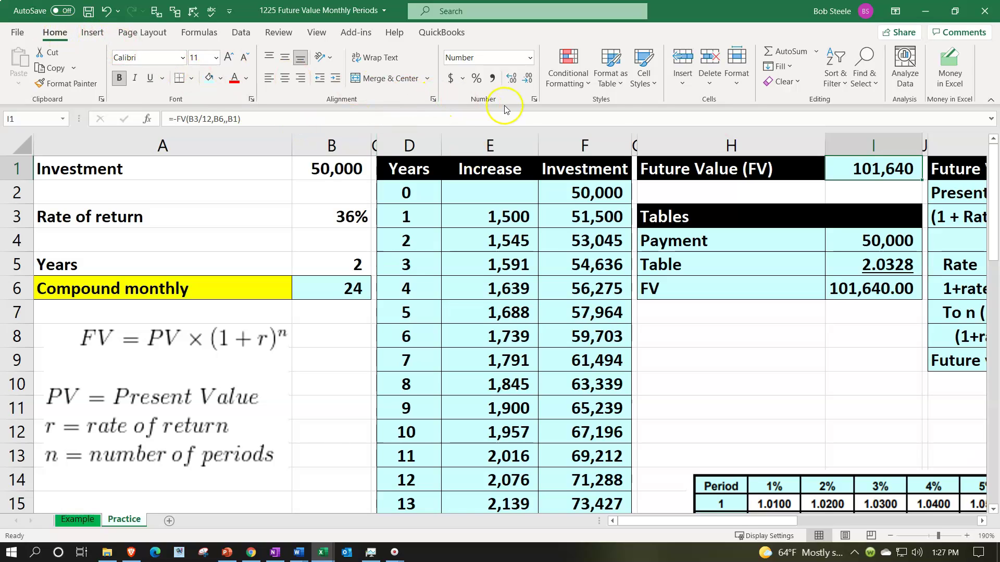
pyautogui.click(511, 78)
pyautogui.click(511, 78)
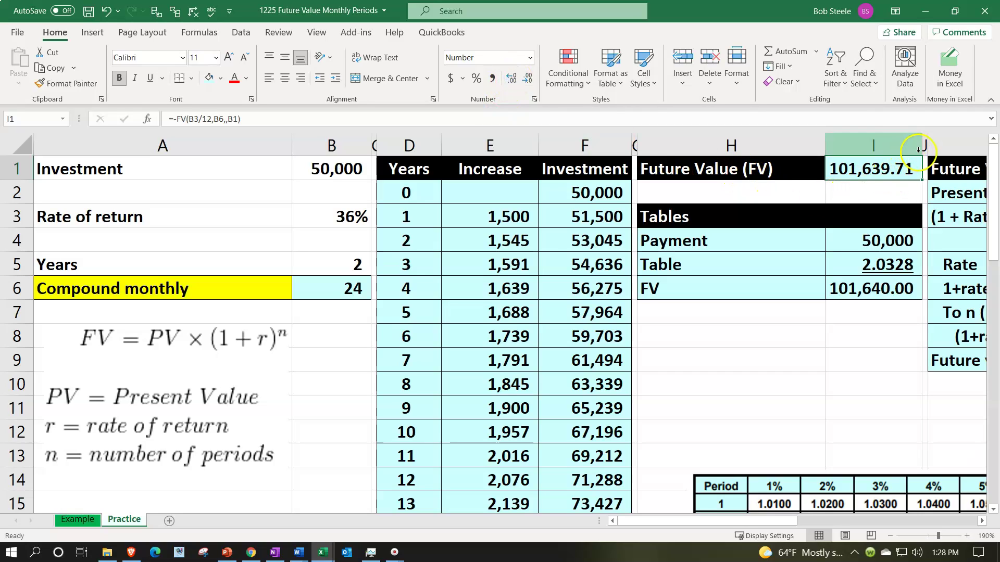
pyautogui.moveTo(920, 144); pyautogui.dragTo(927, 144)
# Step: Compare the table-based FV in I6 with the future value calculated by the algebraic formula in M9
pyautogui.click(893, 293)
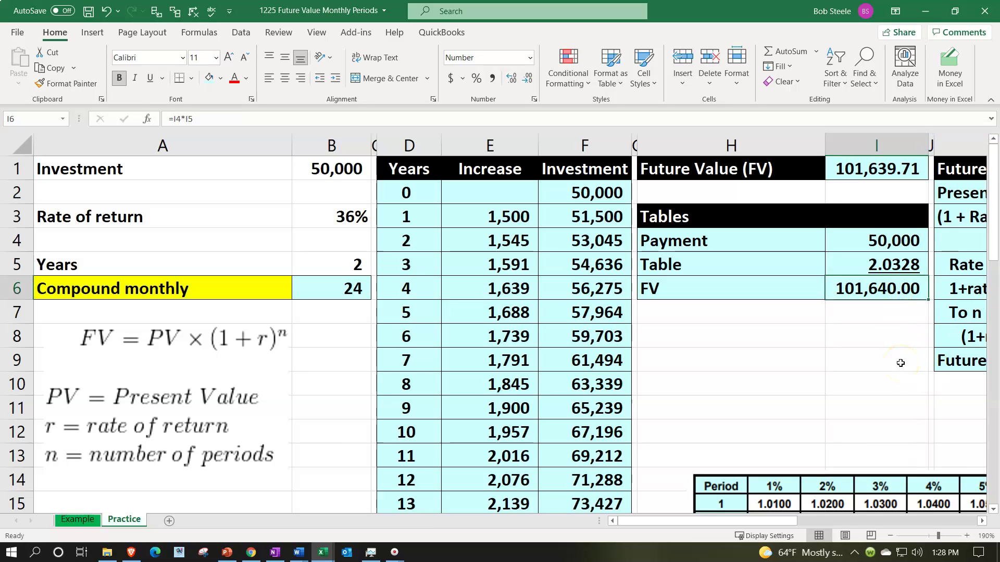
pyautogui.press('Right')
pyautogui.press('Right')
pyautogui.press('Right')
pyautogui.press('Right')
pyautogui.press('Right')
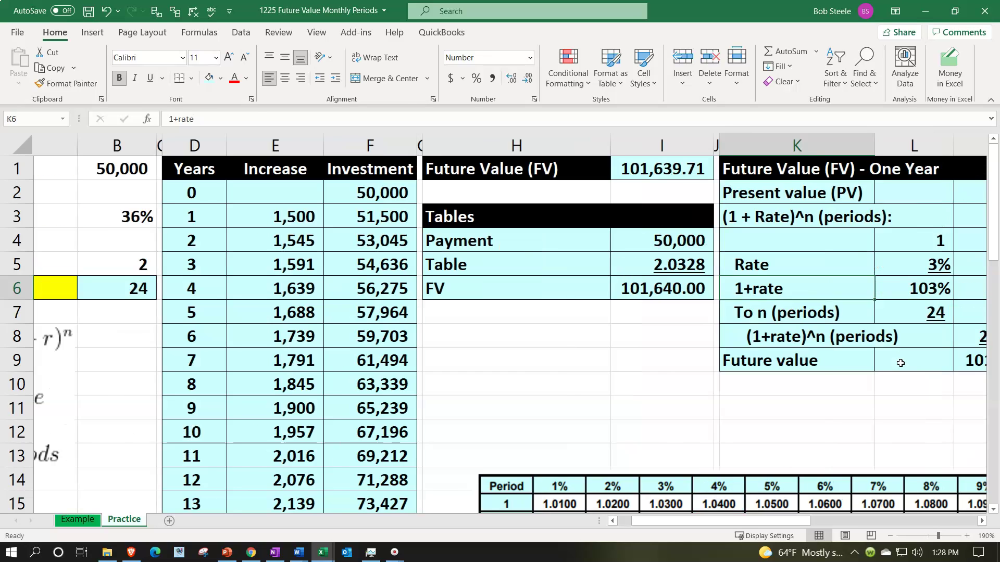
pyautogui.press('Down')
pyautogui.press('Down')
pyautogui.press('Down')
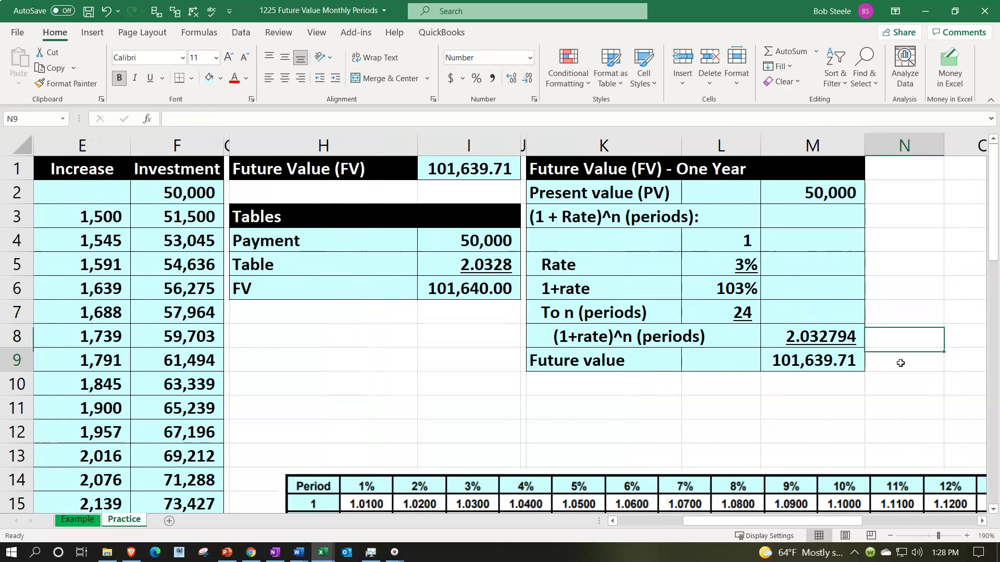
pyautogui.press('Left')
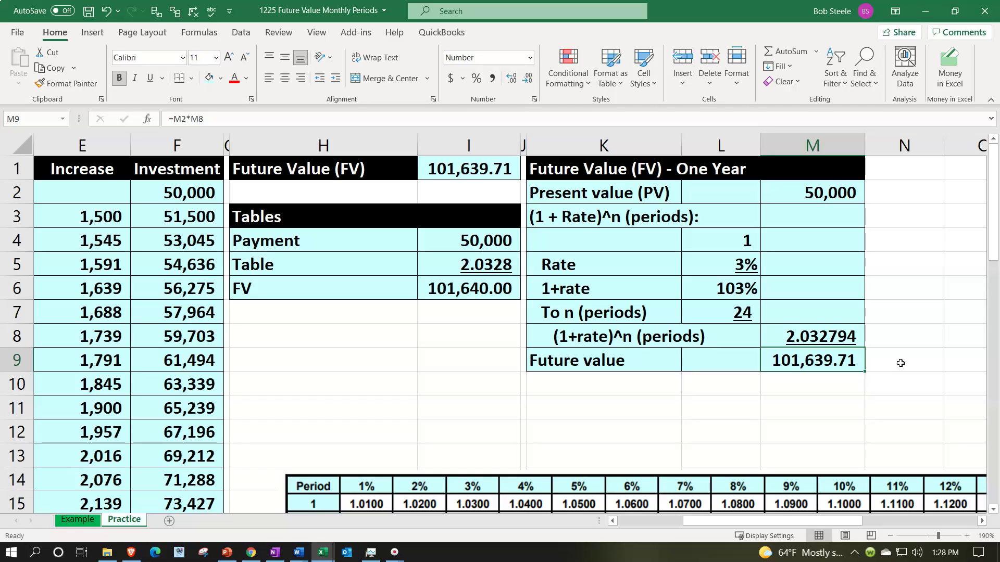
# Step: Remove the words One Year from the Future Value (FV) heading in K1
pyautogui.doubleClick(644, 169)
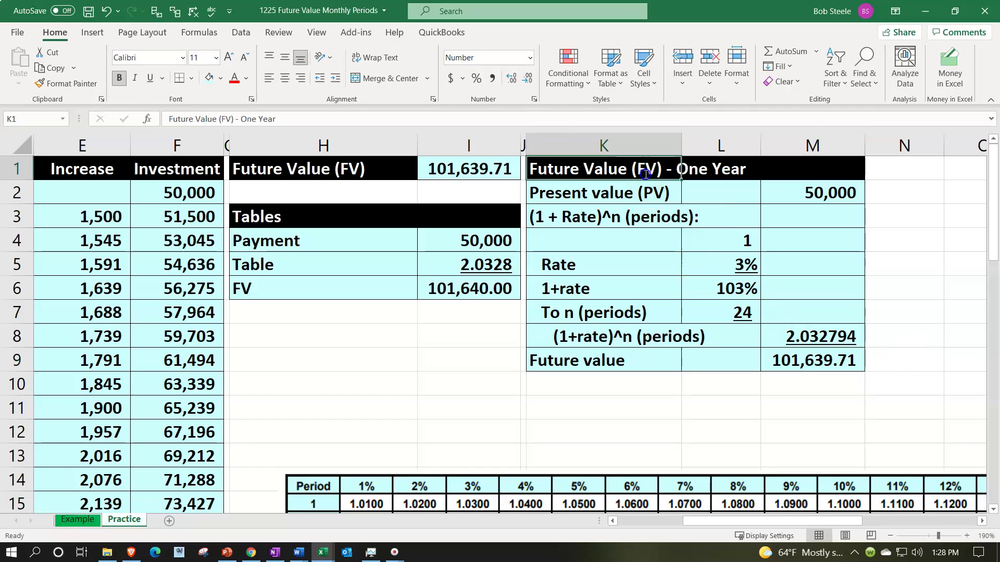
pyautogui.moveTo(666, 173); pyautogui.dragTo(756, 170)
pyautogui.press('BackSpace')
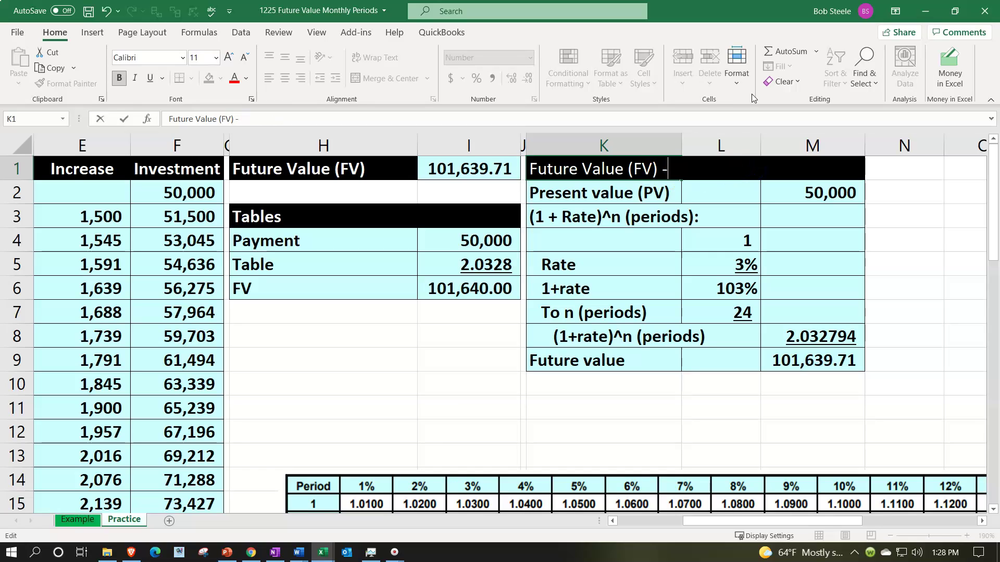
pyautogui.press('Return')
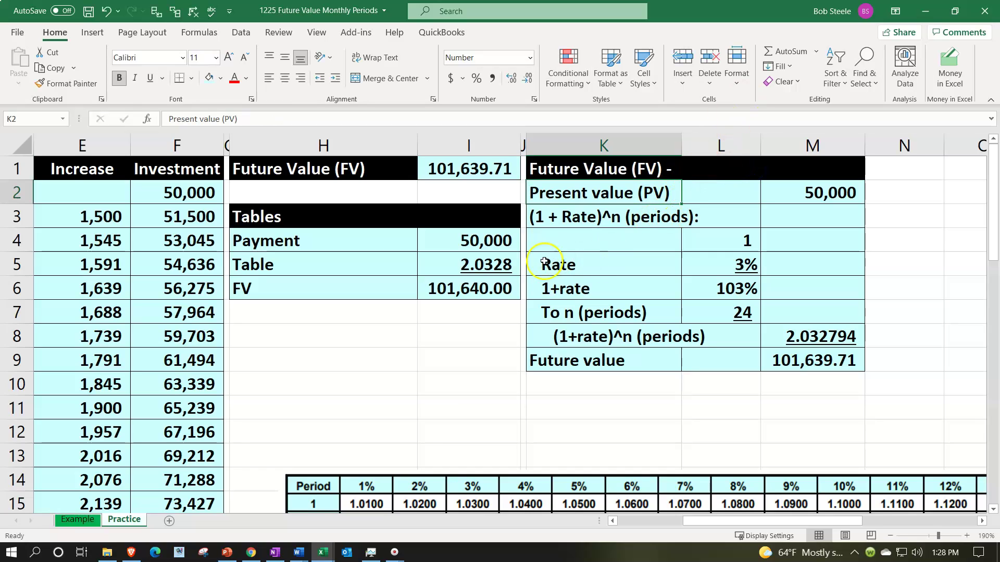
# Step: Compare the table factor in I5 with the calculated factor in M8, and examine the formula behind the table FV in I6
pyautogui.click(487, 269)
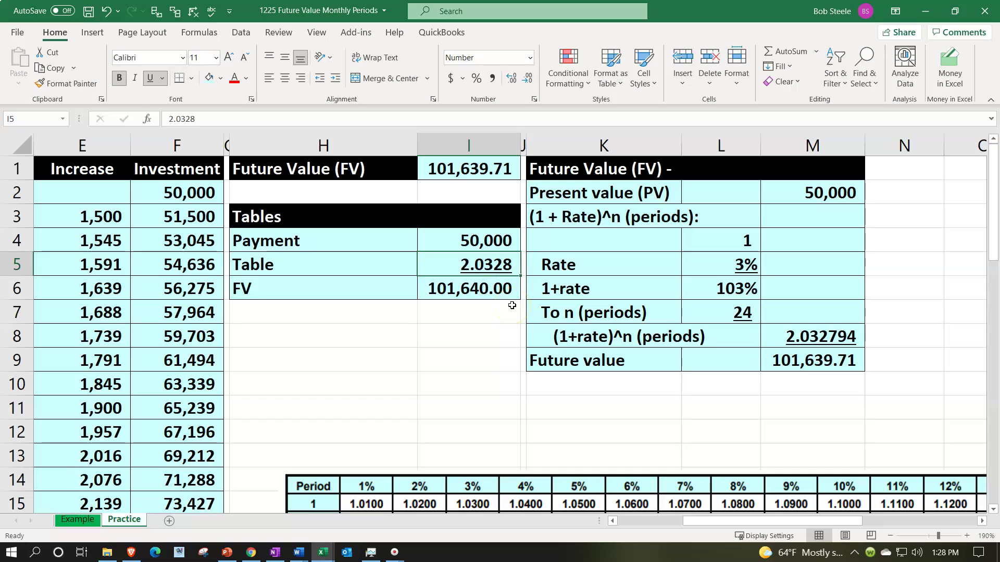
pyautogui.click(840, 338)
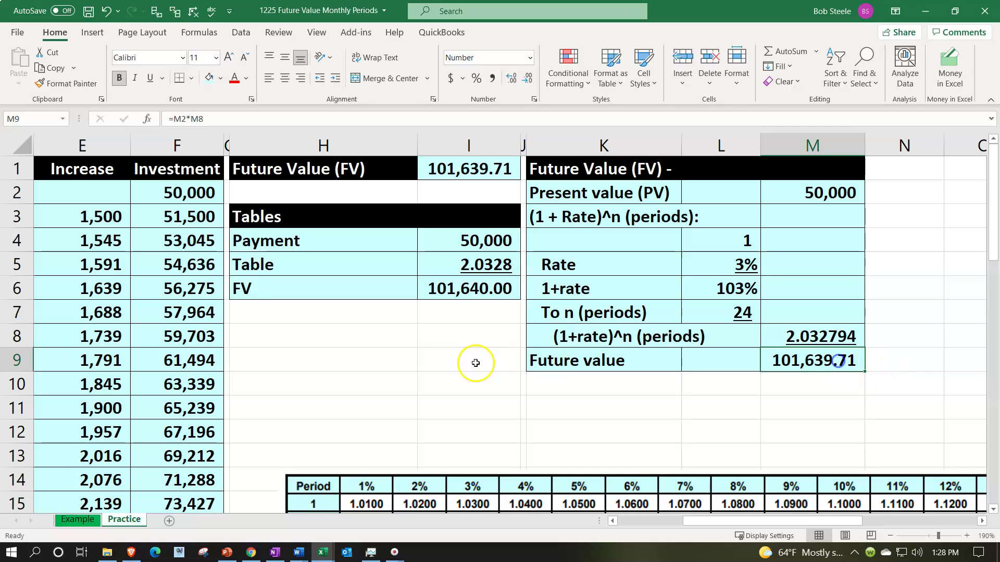
pyautogui.click(440, 289)
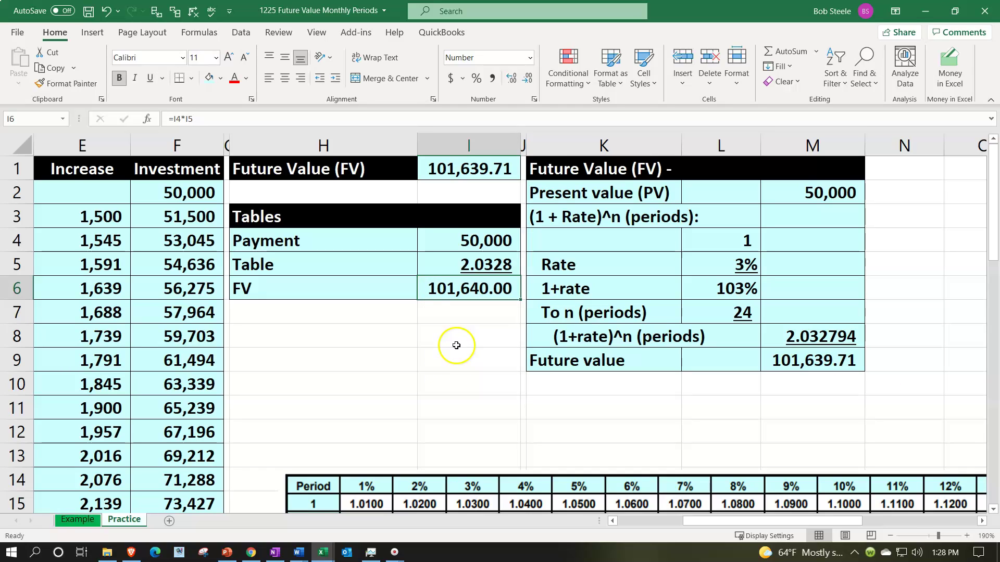